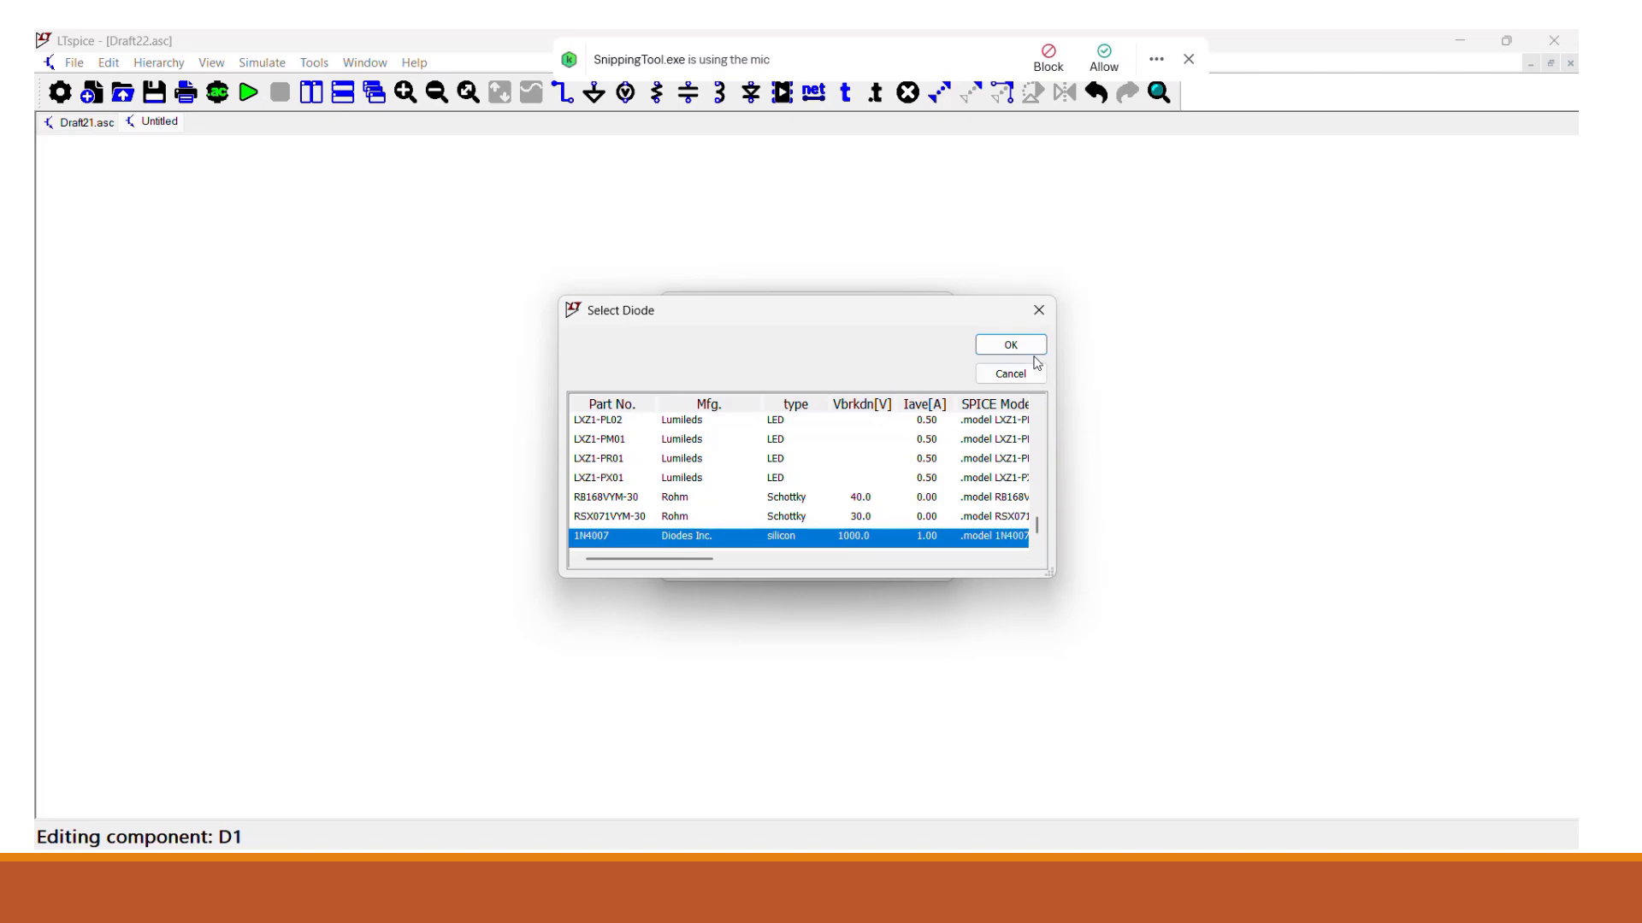
Assign the 1N4007 model to diode D1 and place three copies of it to form a two-by-two bridge layout
left_click(1032, 352)
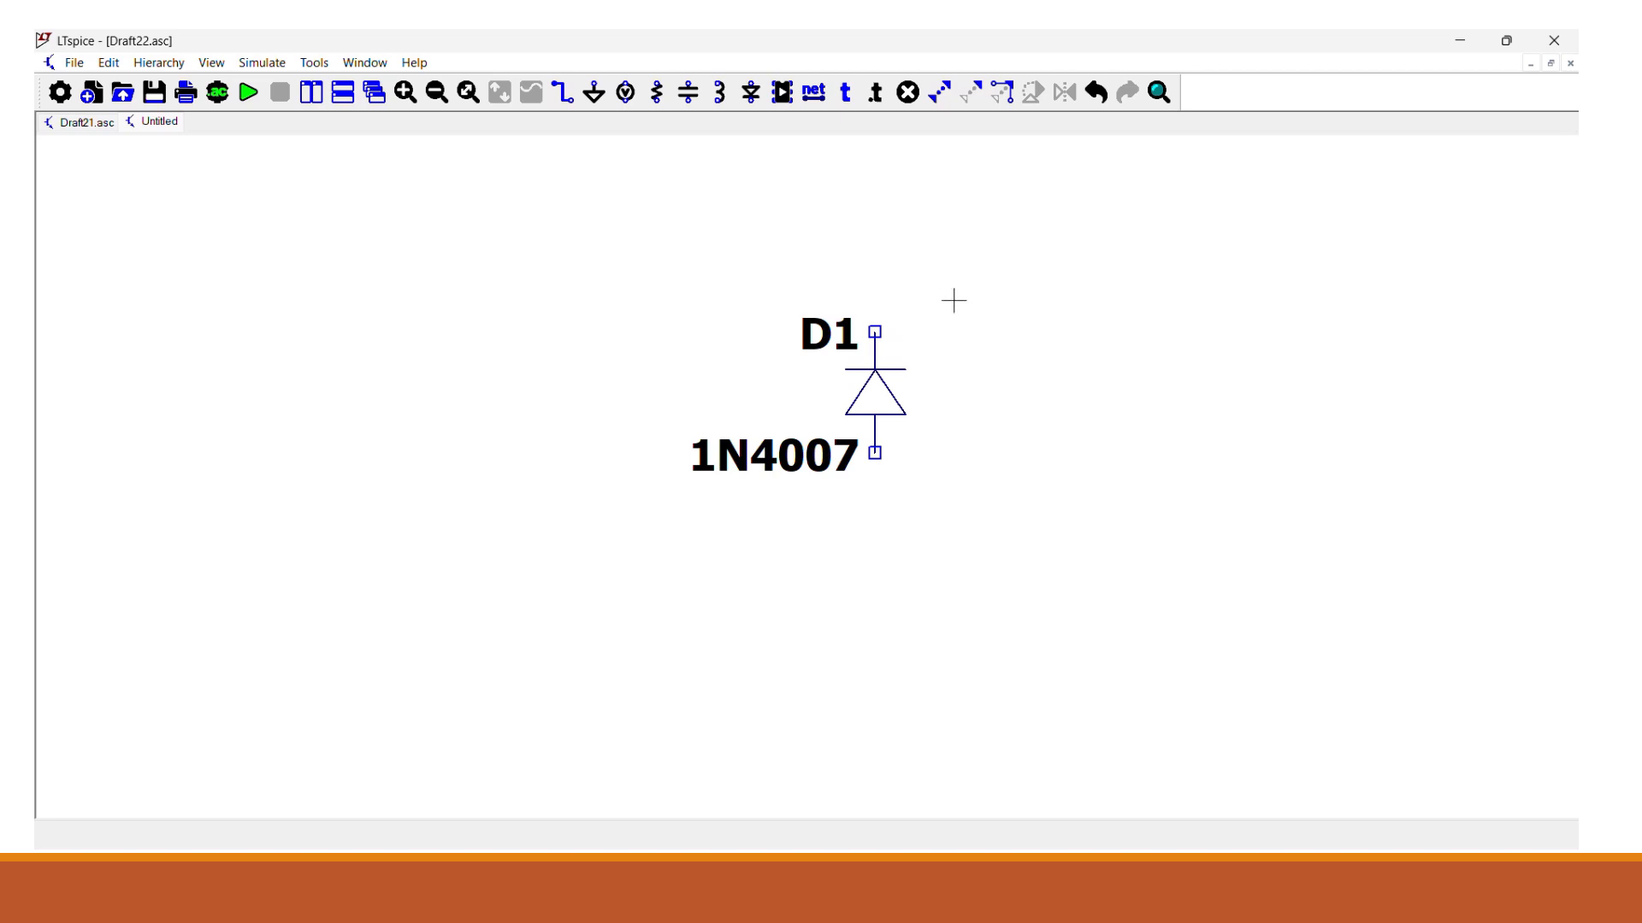
left_click_drag(954, 303, 652, 504)
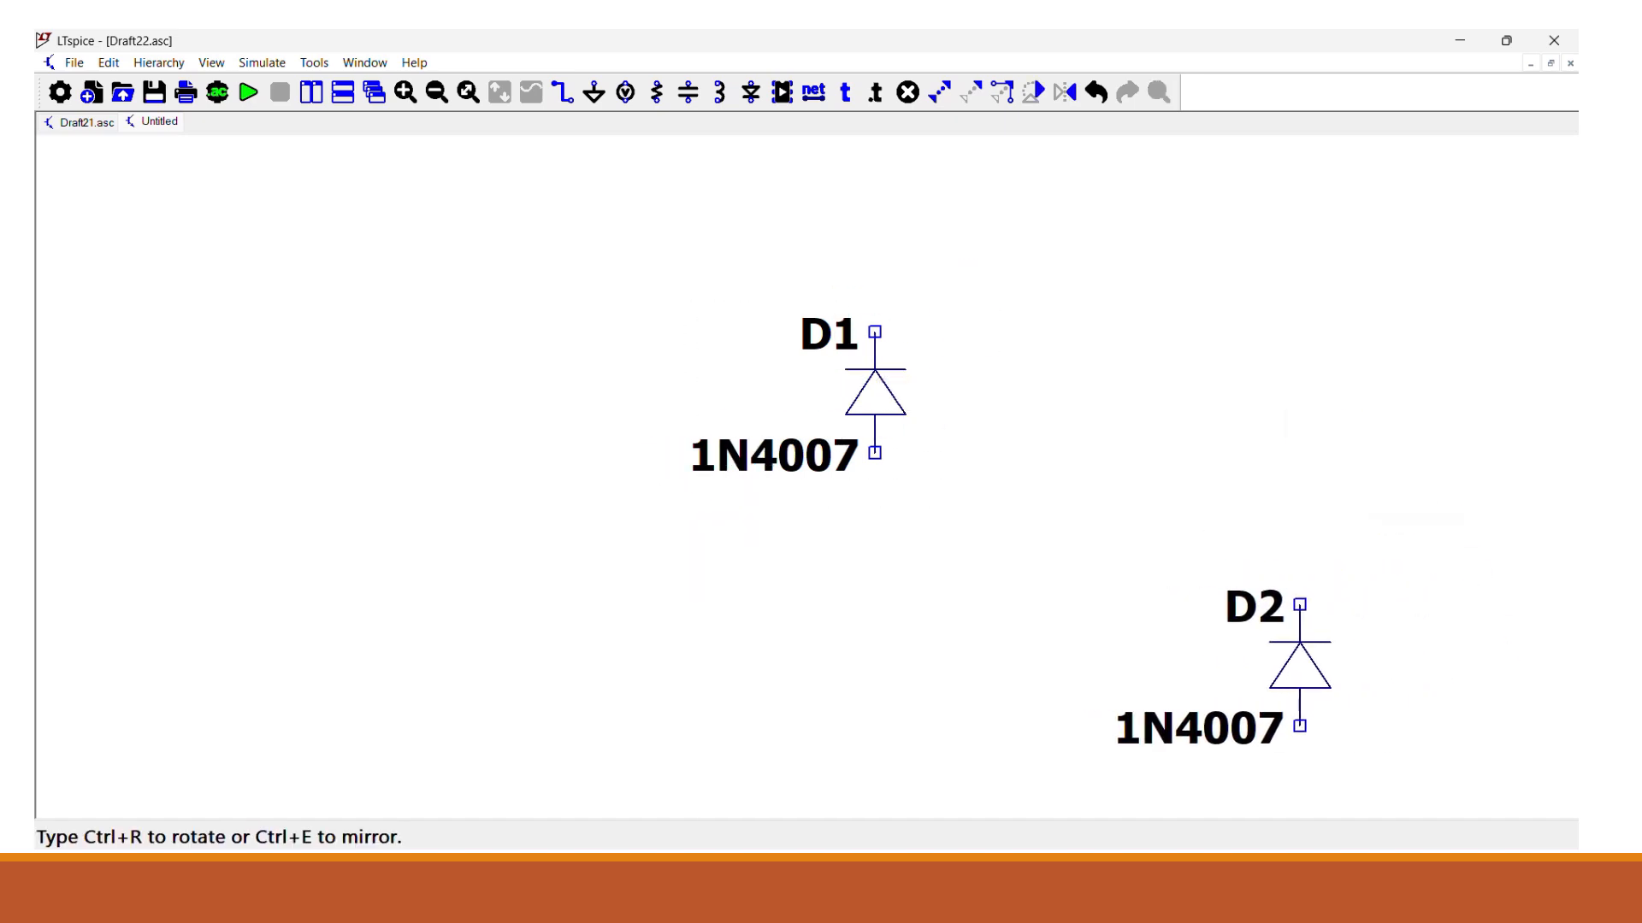
left_click(1299, 665)
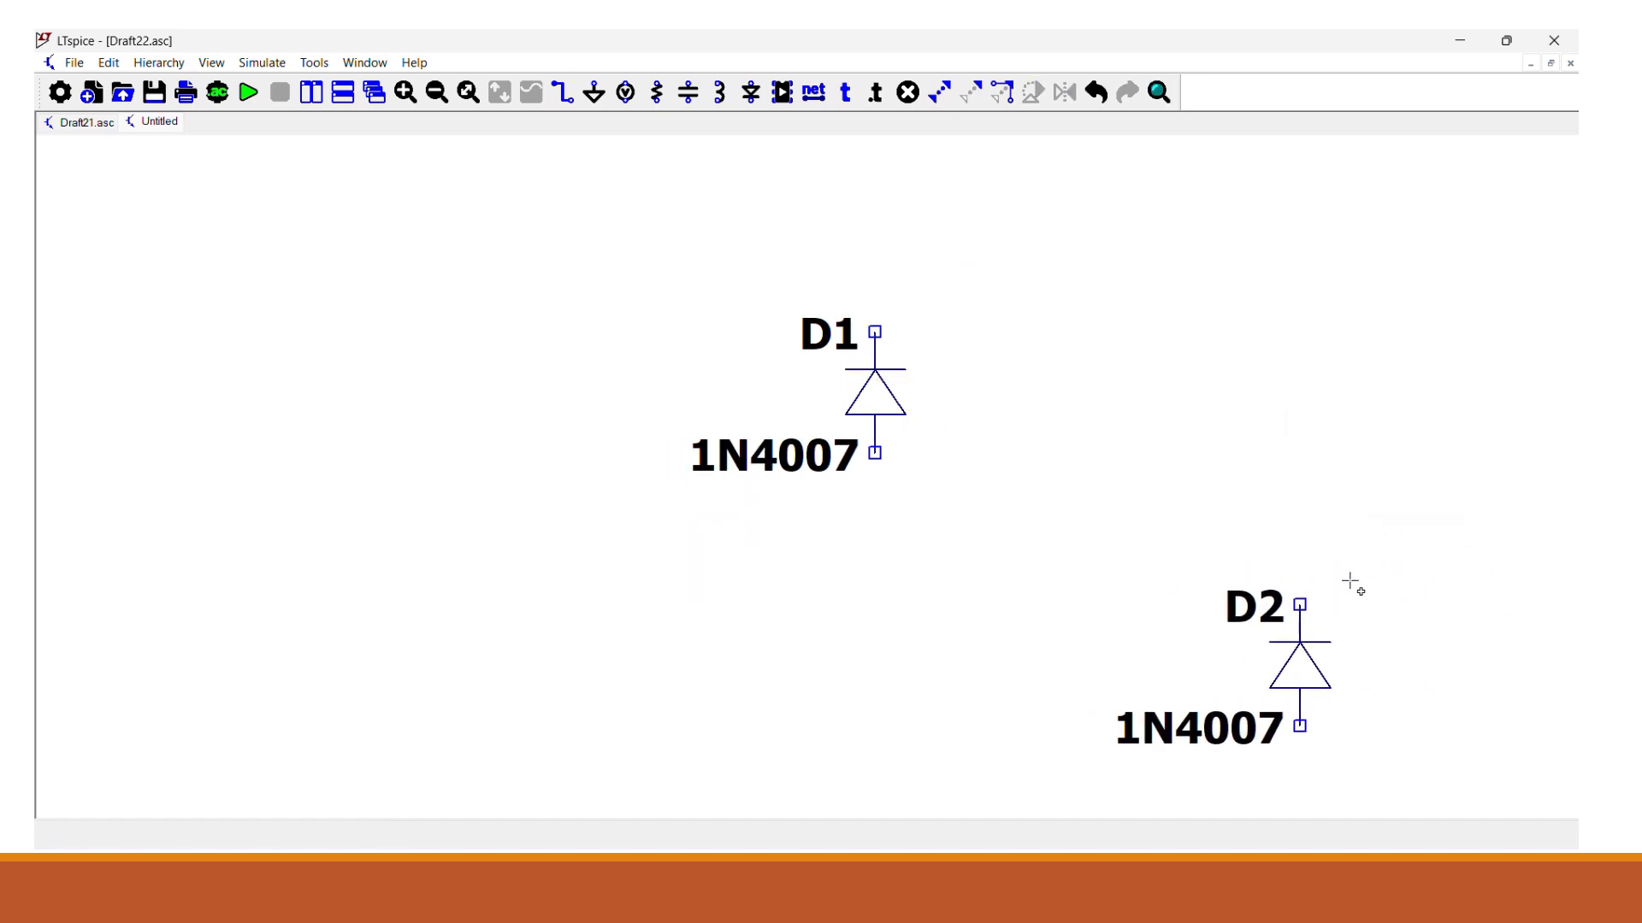
left_click_drag(1350, 576, 1057, 754)
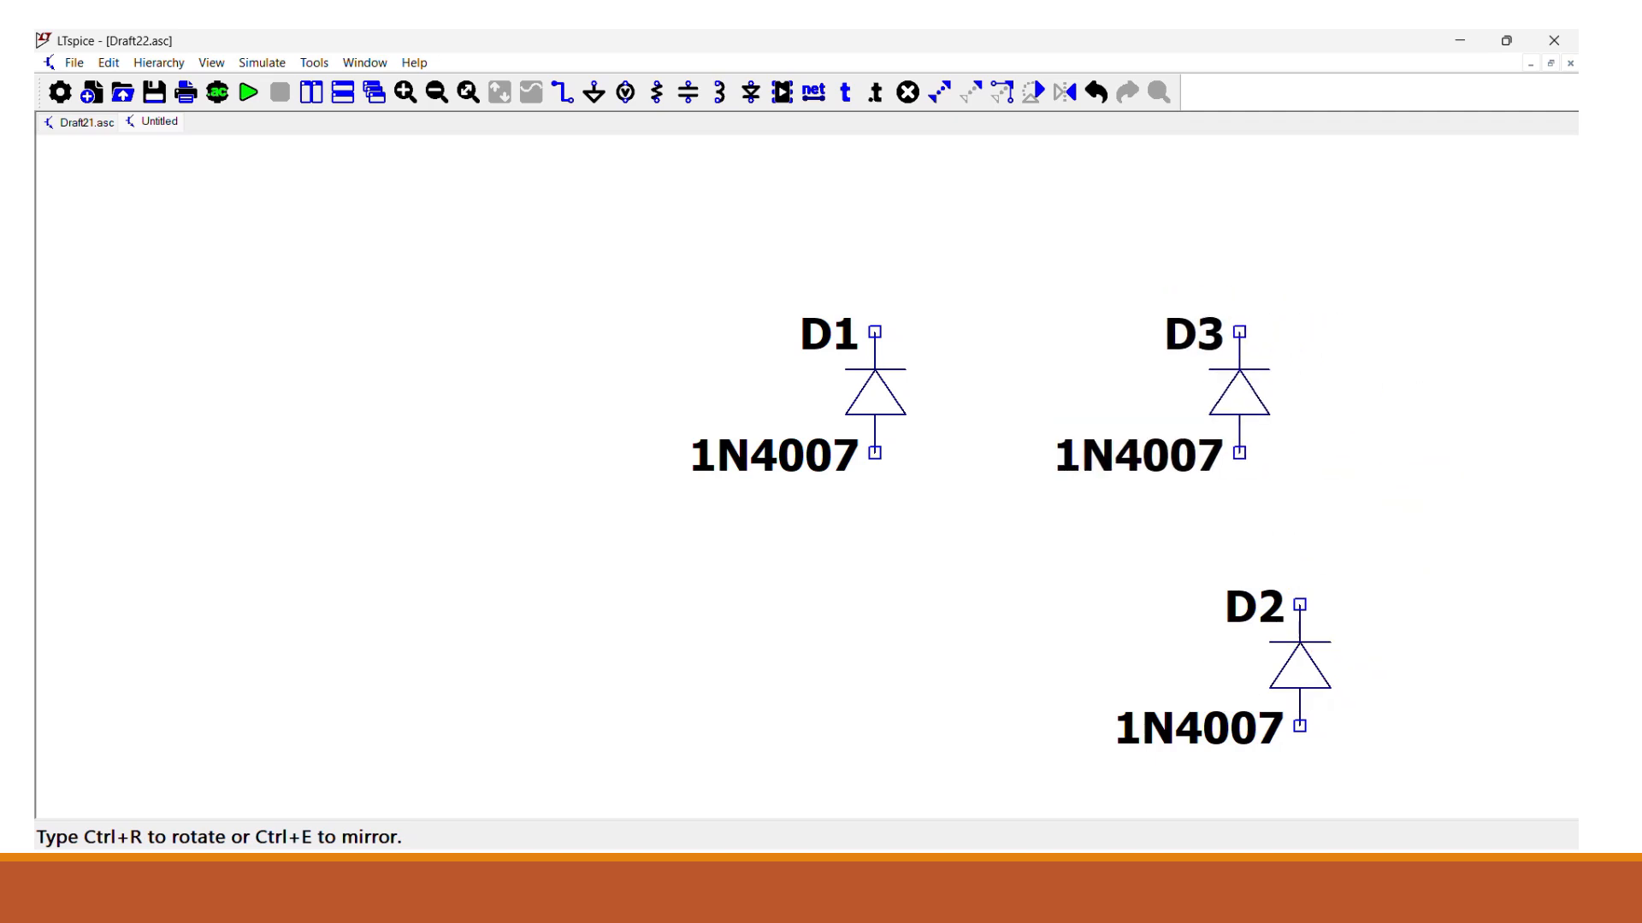
left_click(1300, 392)
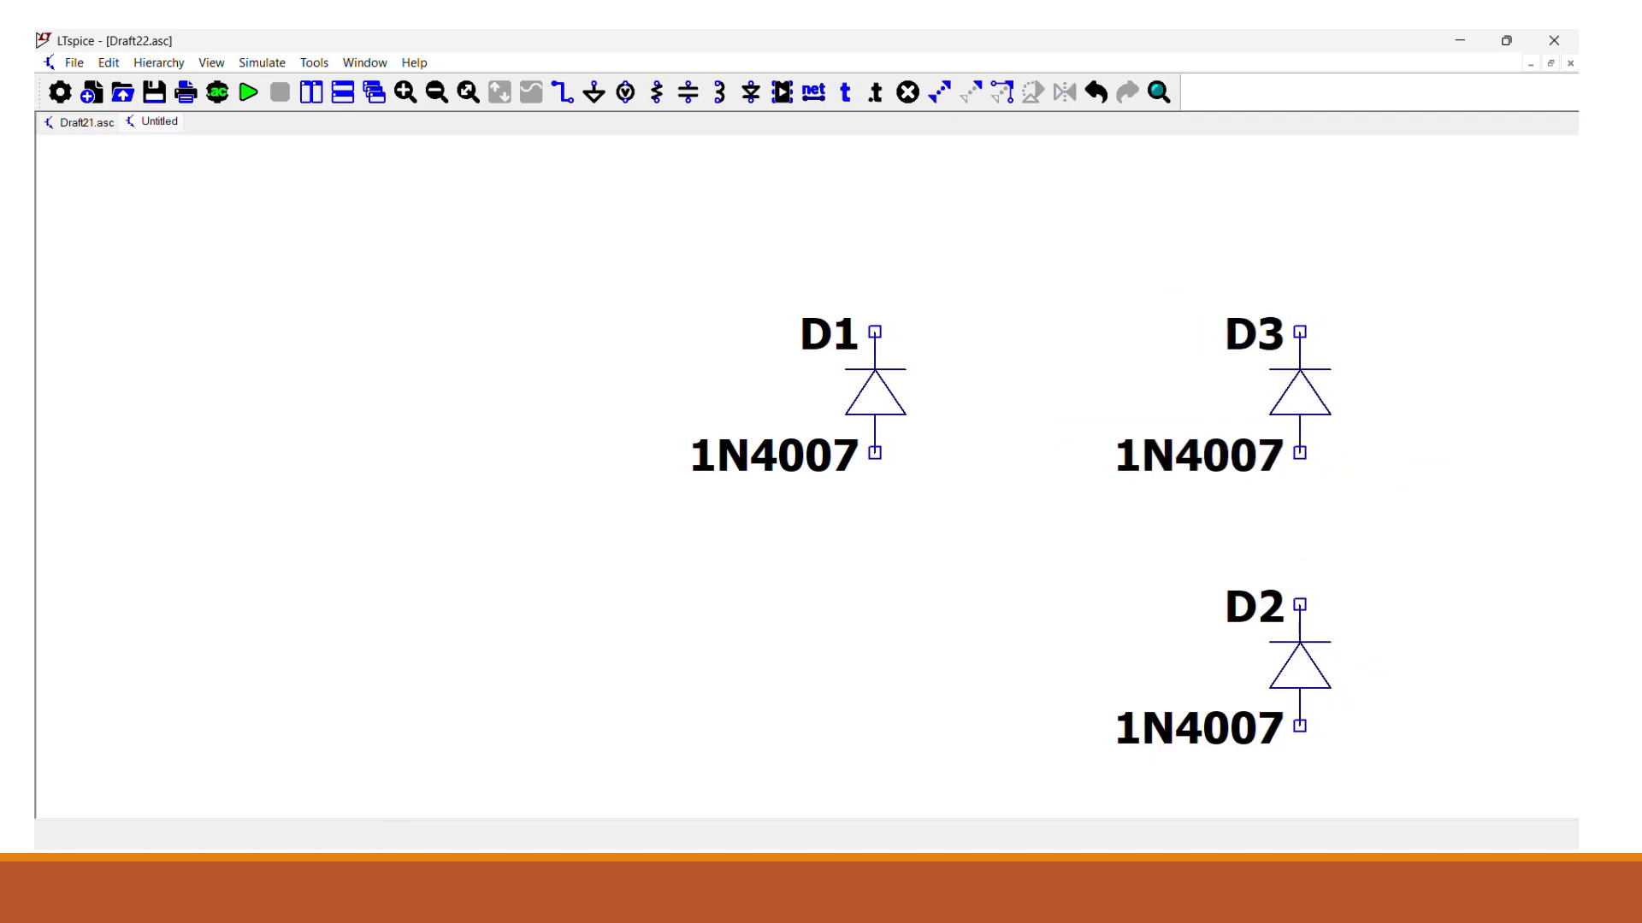
left_click_drag(1088, 271, 1421, 541)
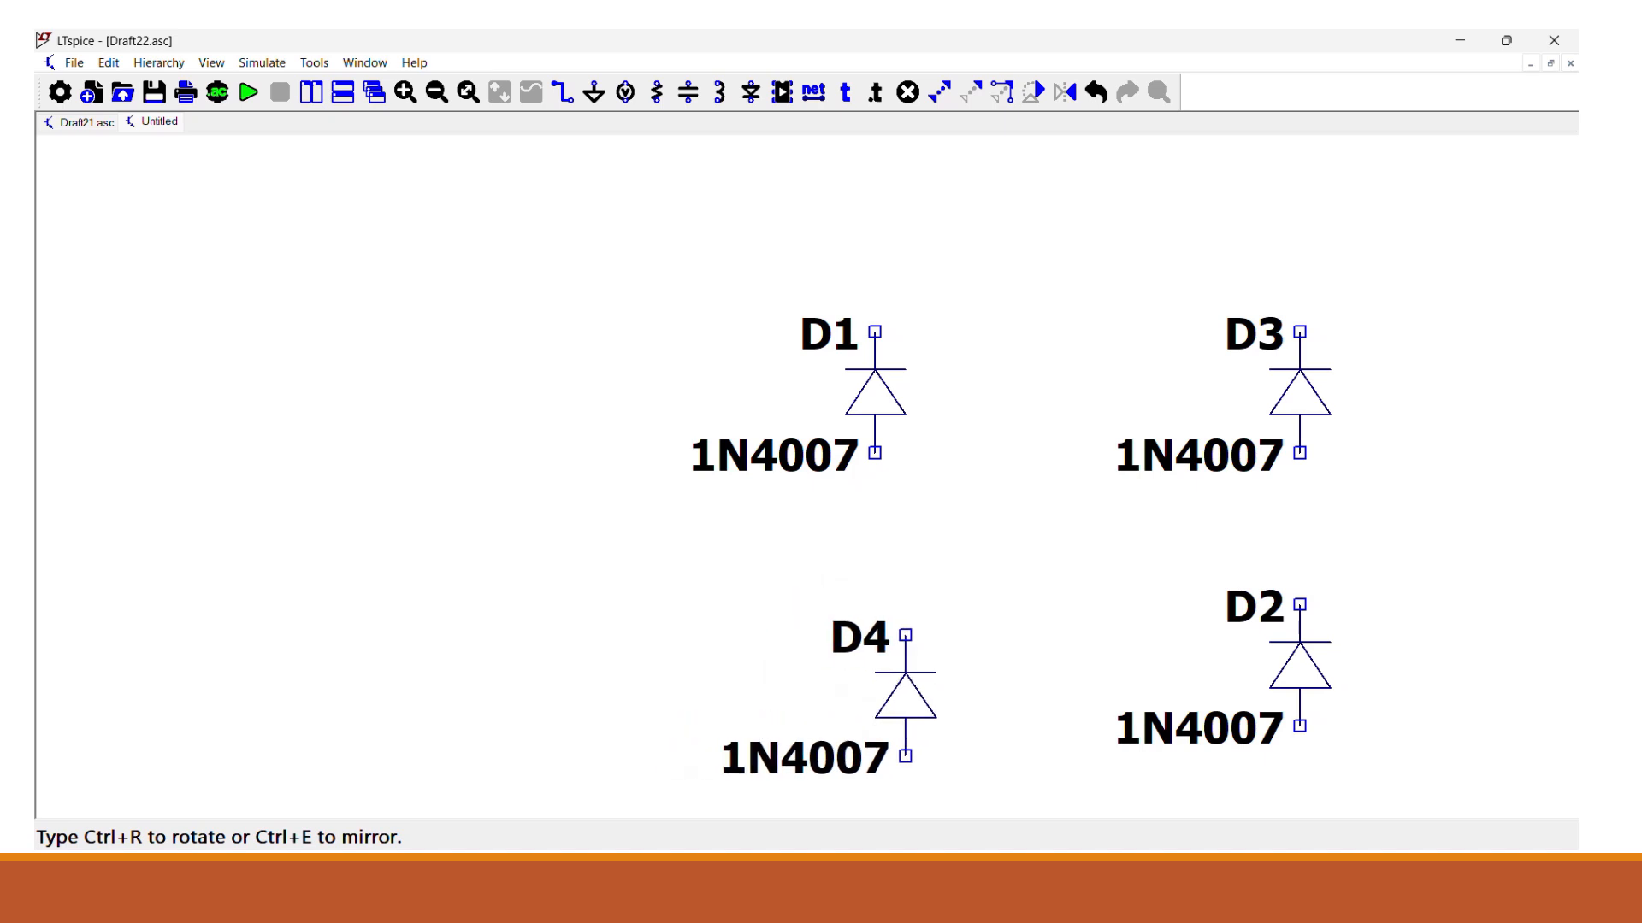
left_click(829, 549)
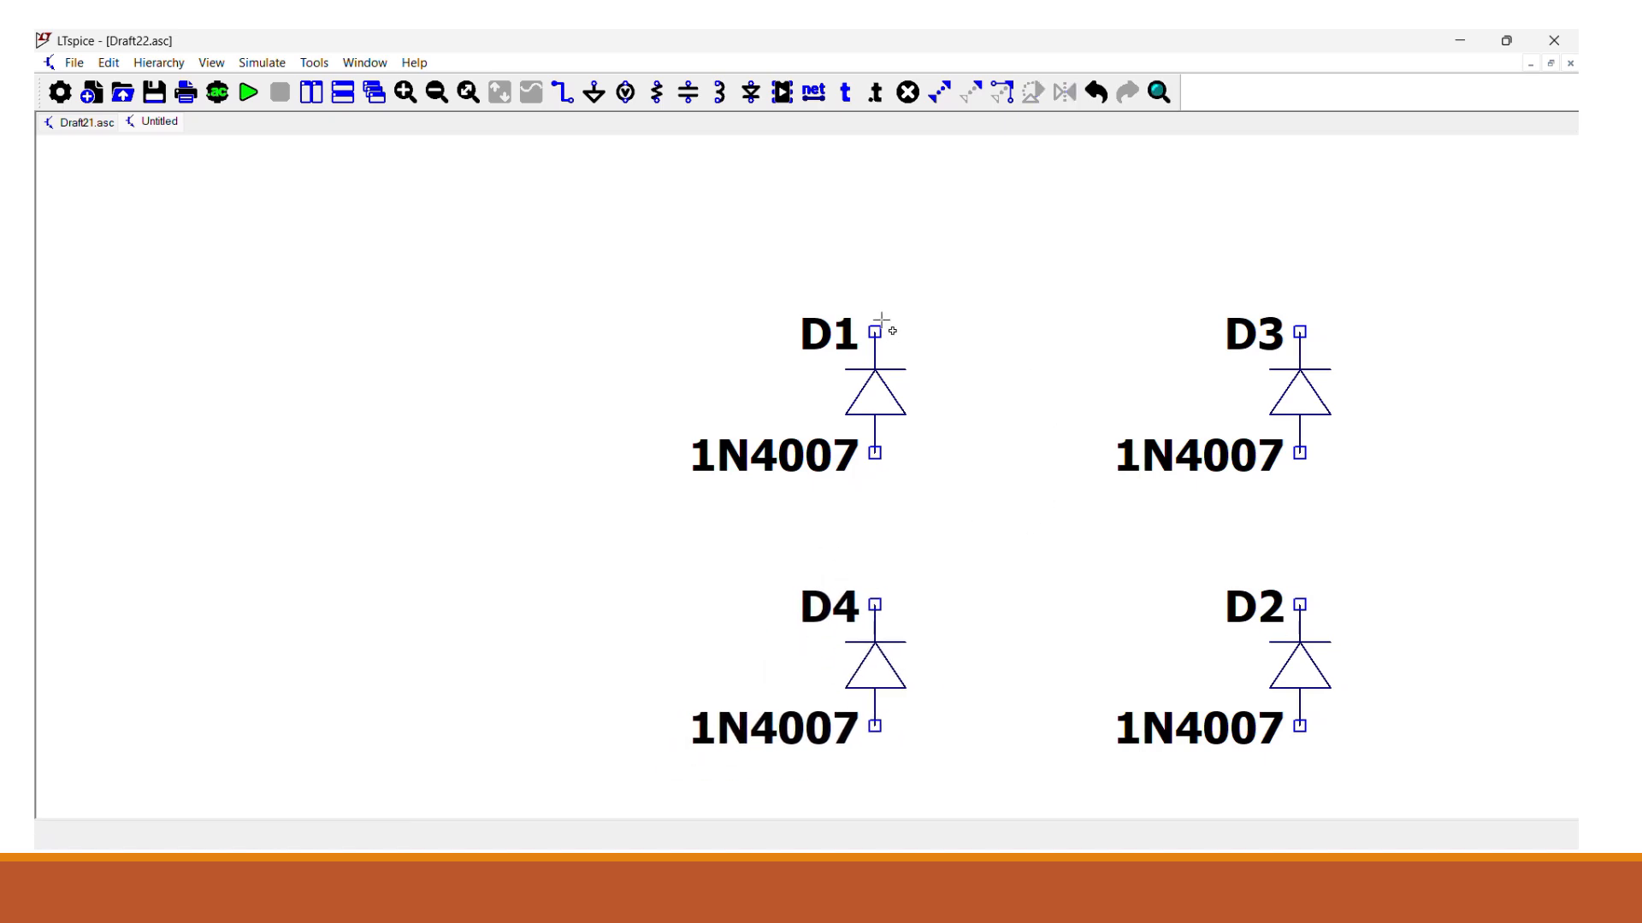
Wire the cathode of D1 to the cathode of D3, and the anode of D3 to the cathode of D2
left_click(563, 91)
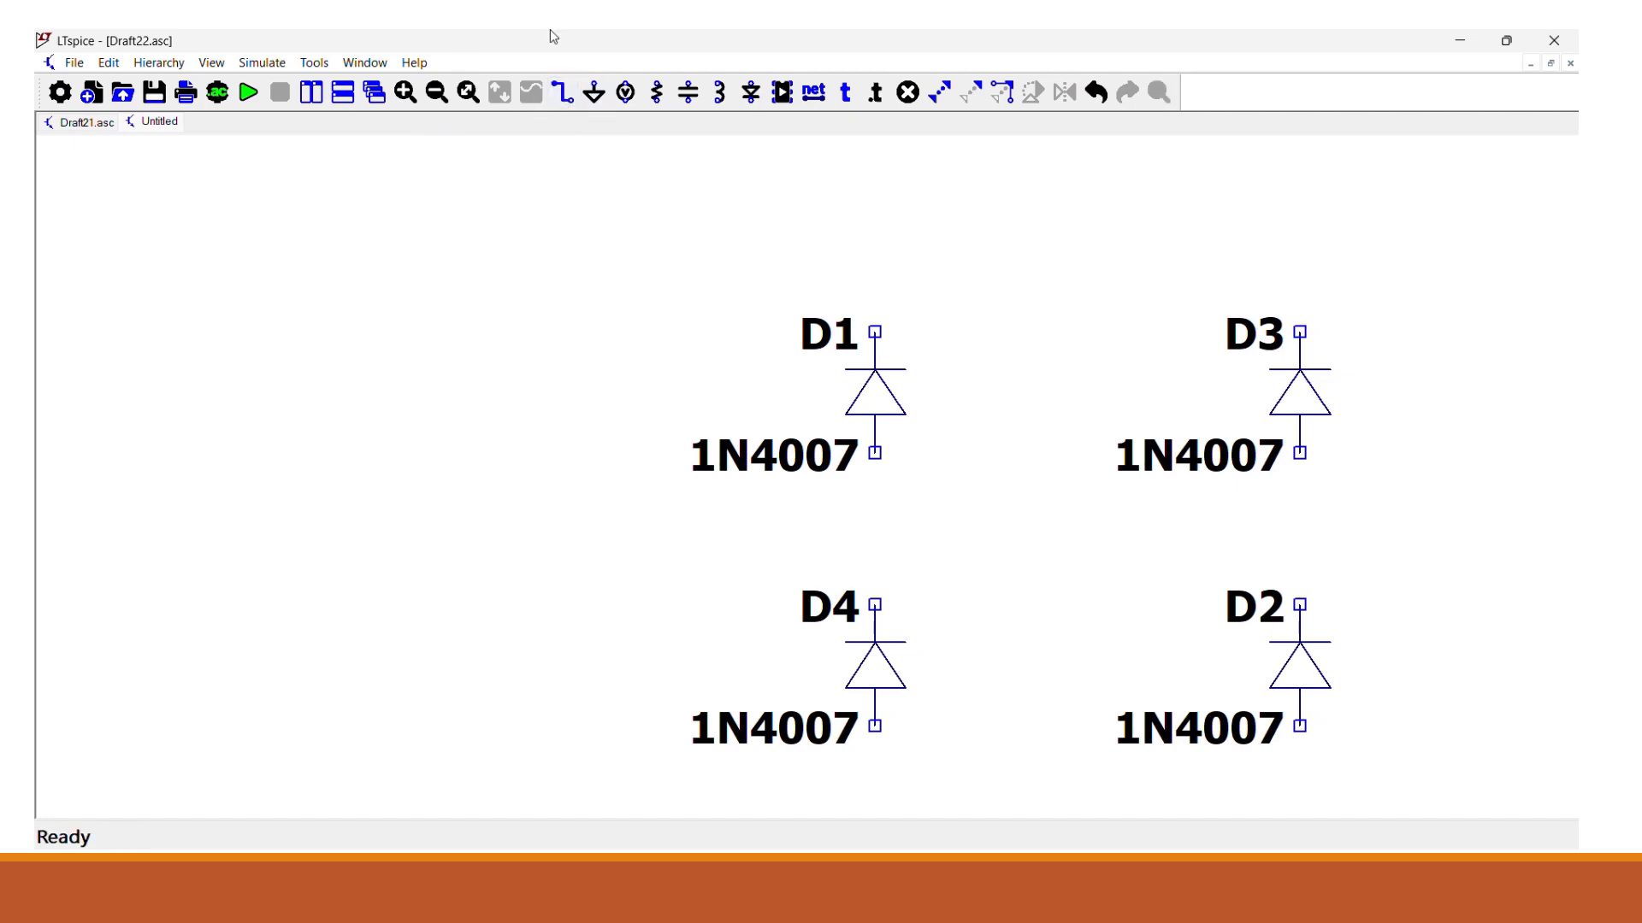
left_click(874, 332)
left_click(875, 270)
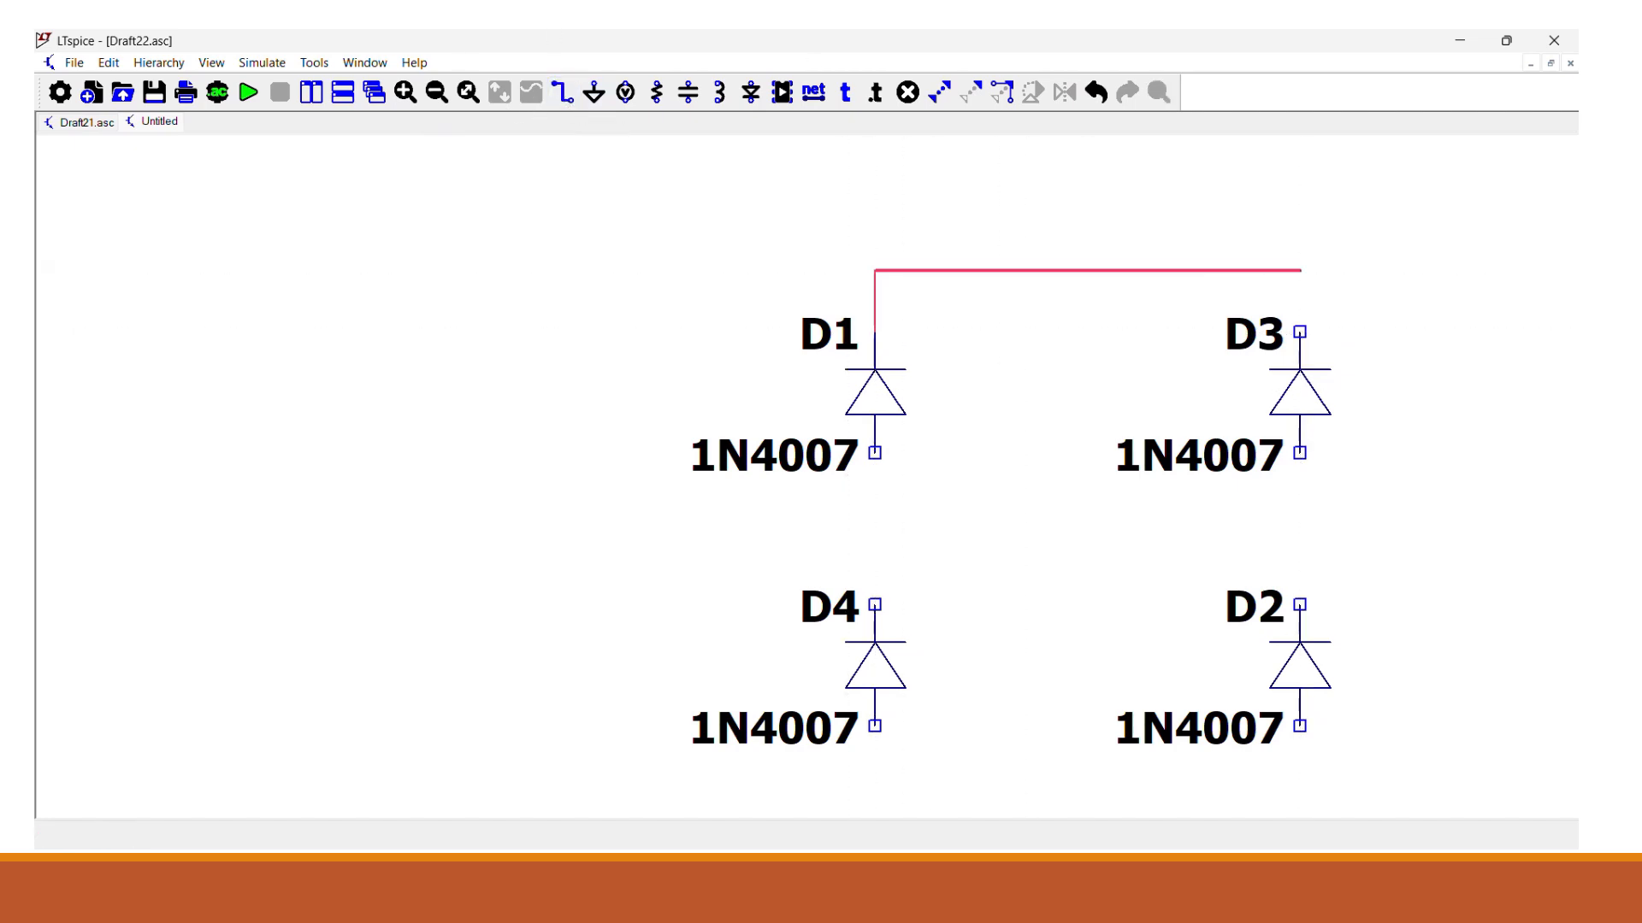
left_click(1300, 332)
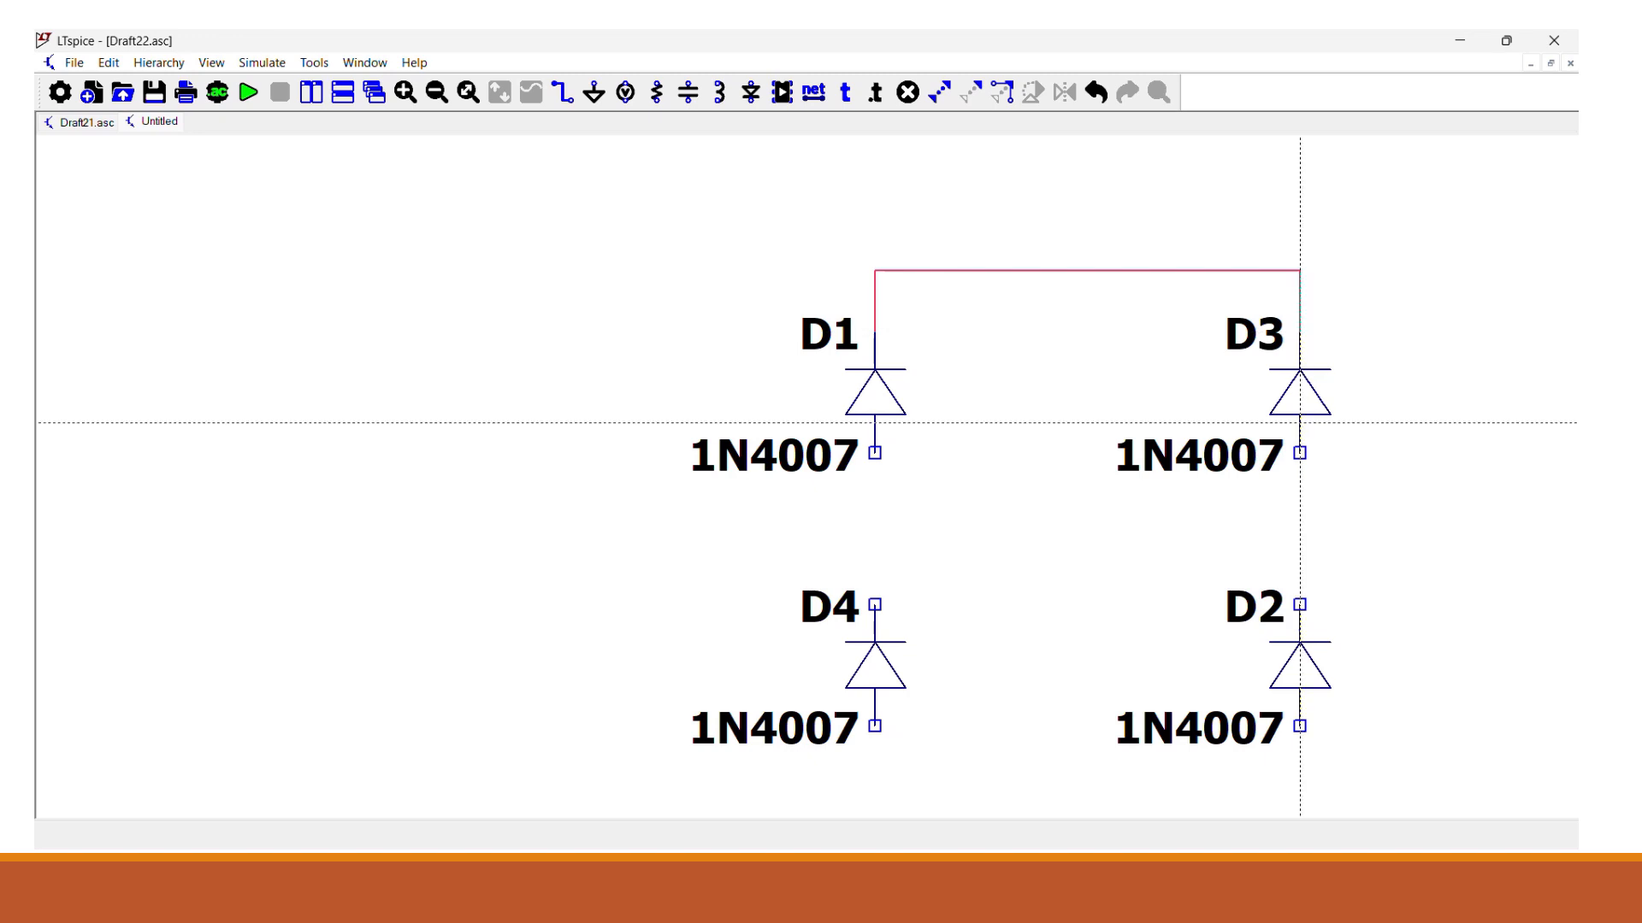
left_click(1300, 454)
left_click(1300, 604)
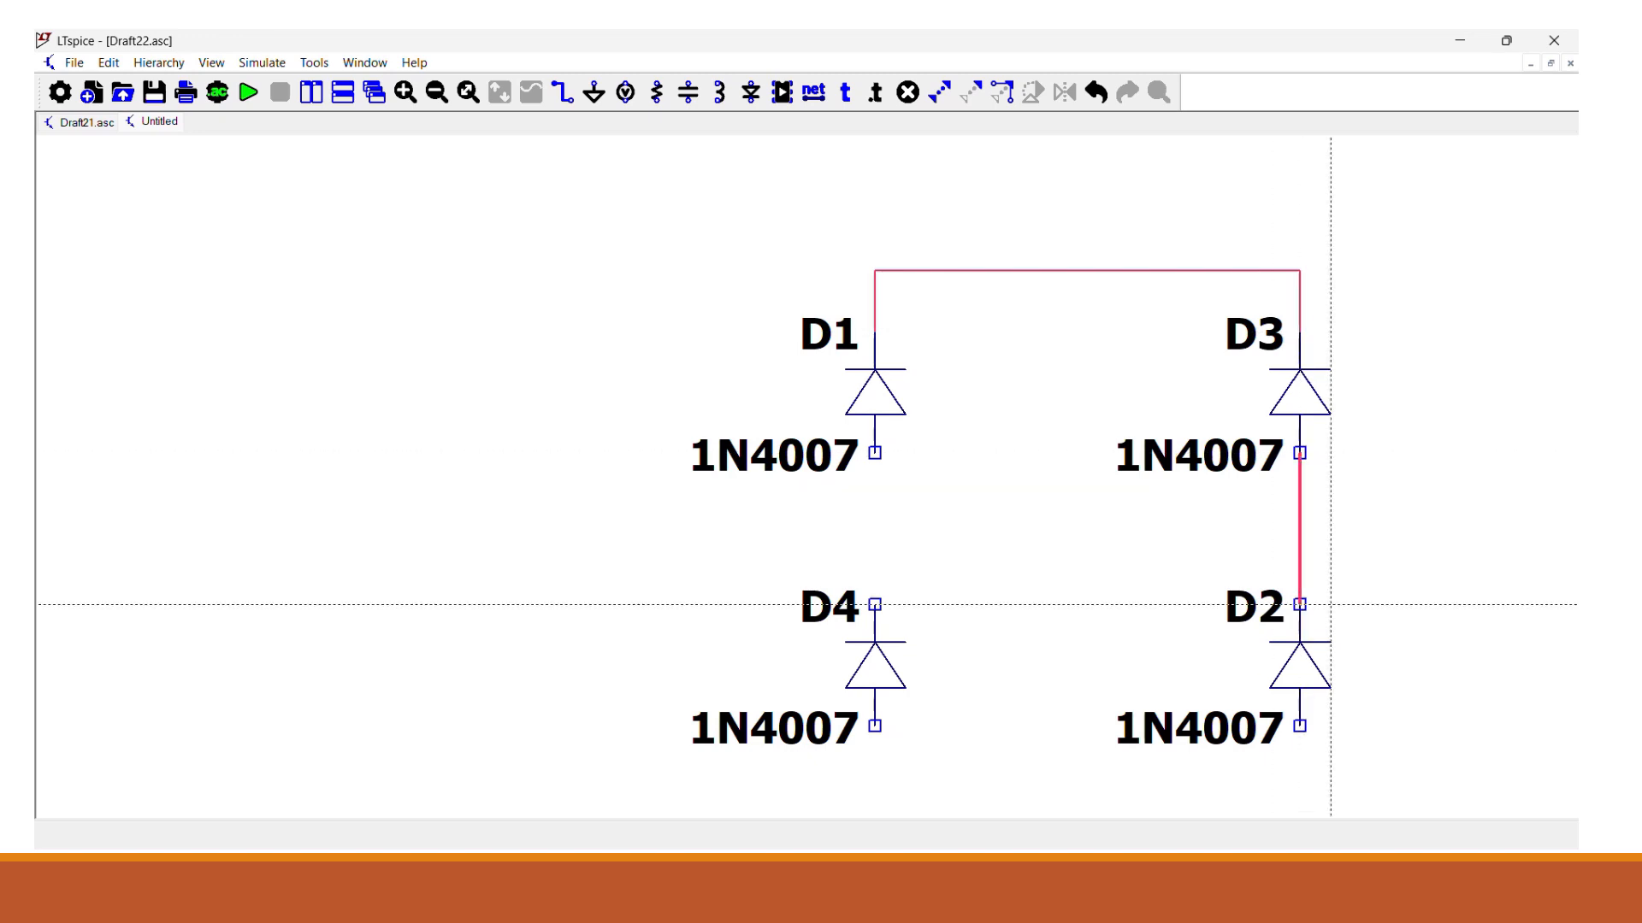
left_click(1300, 726)
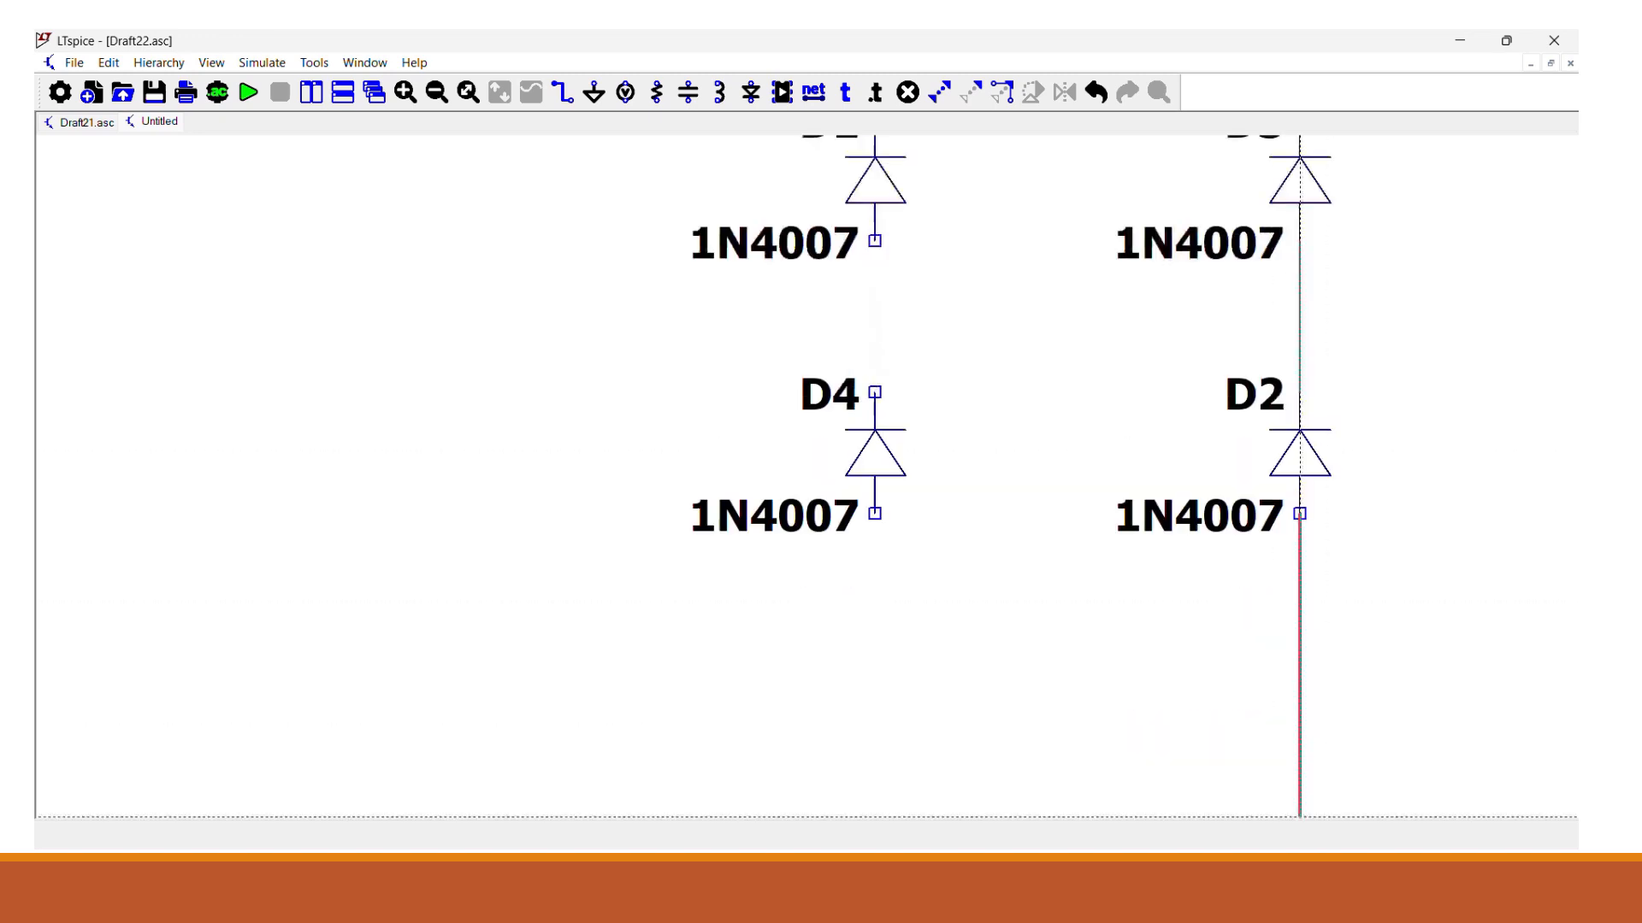
left_click(1300, 786)
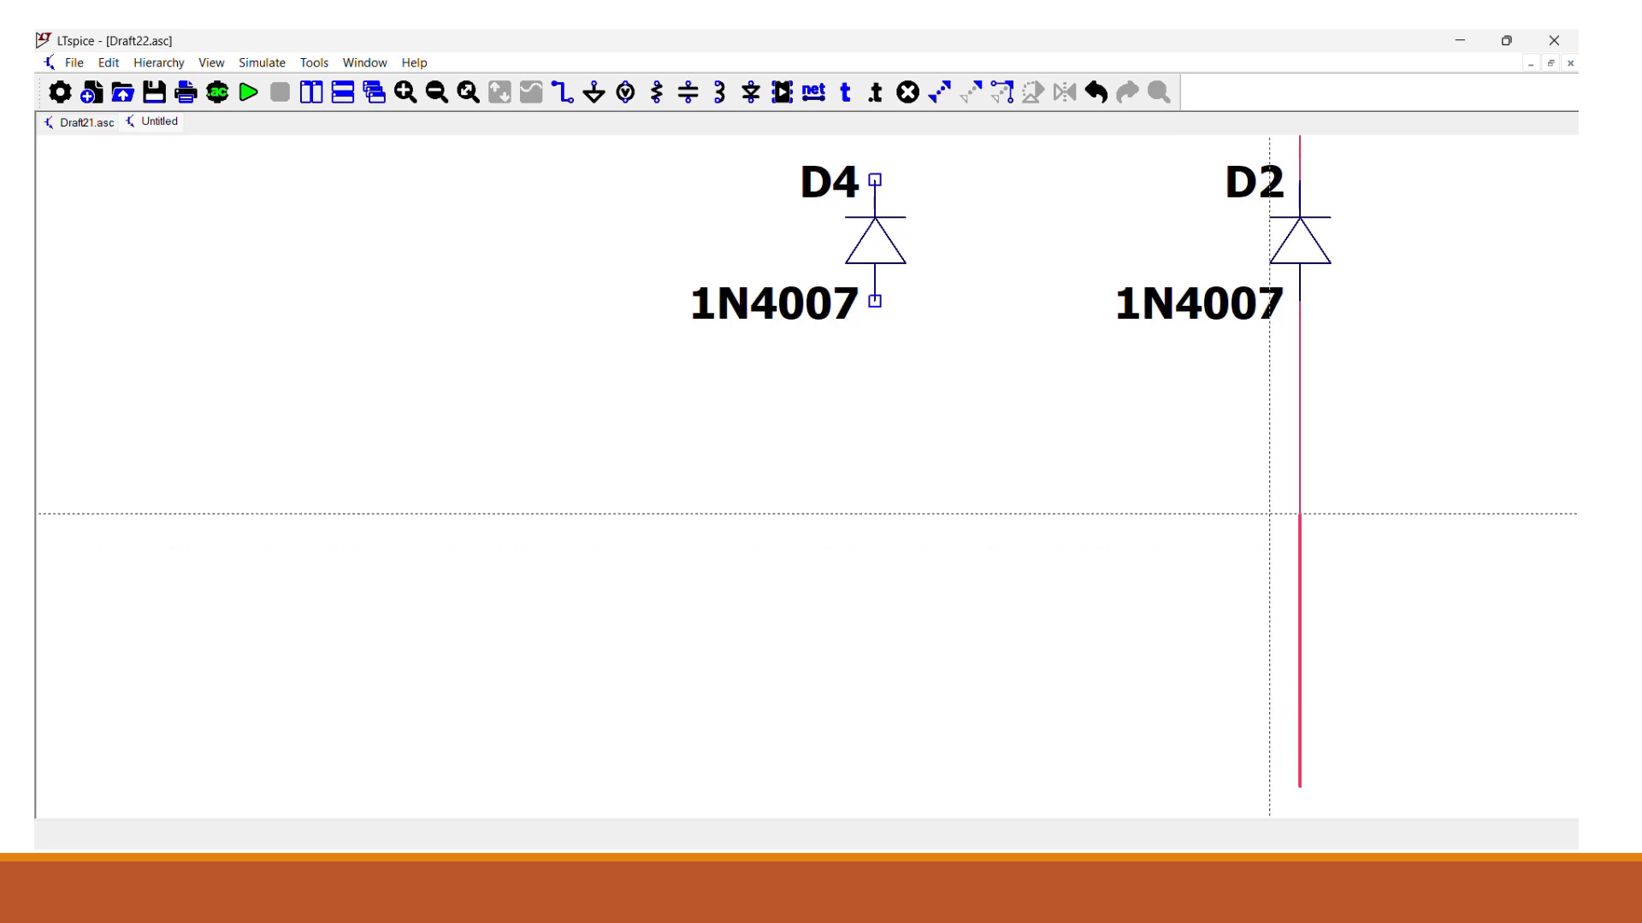
key("Escape")
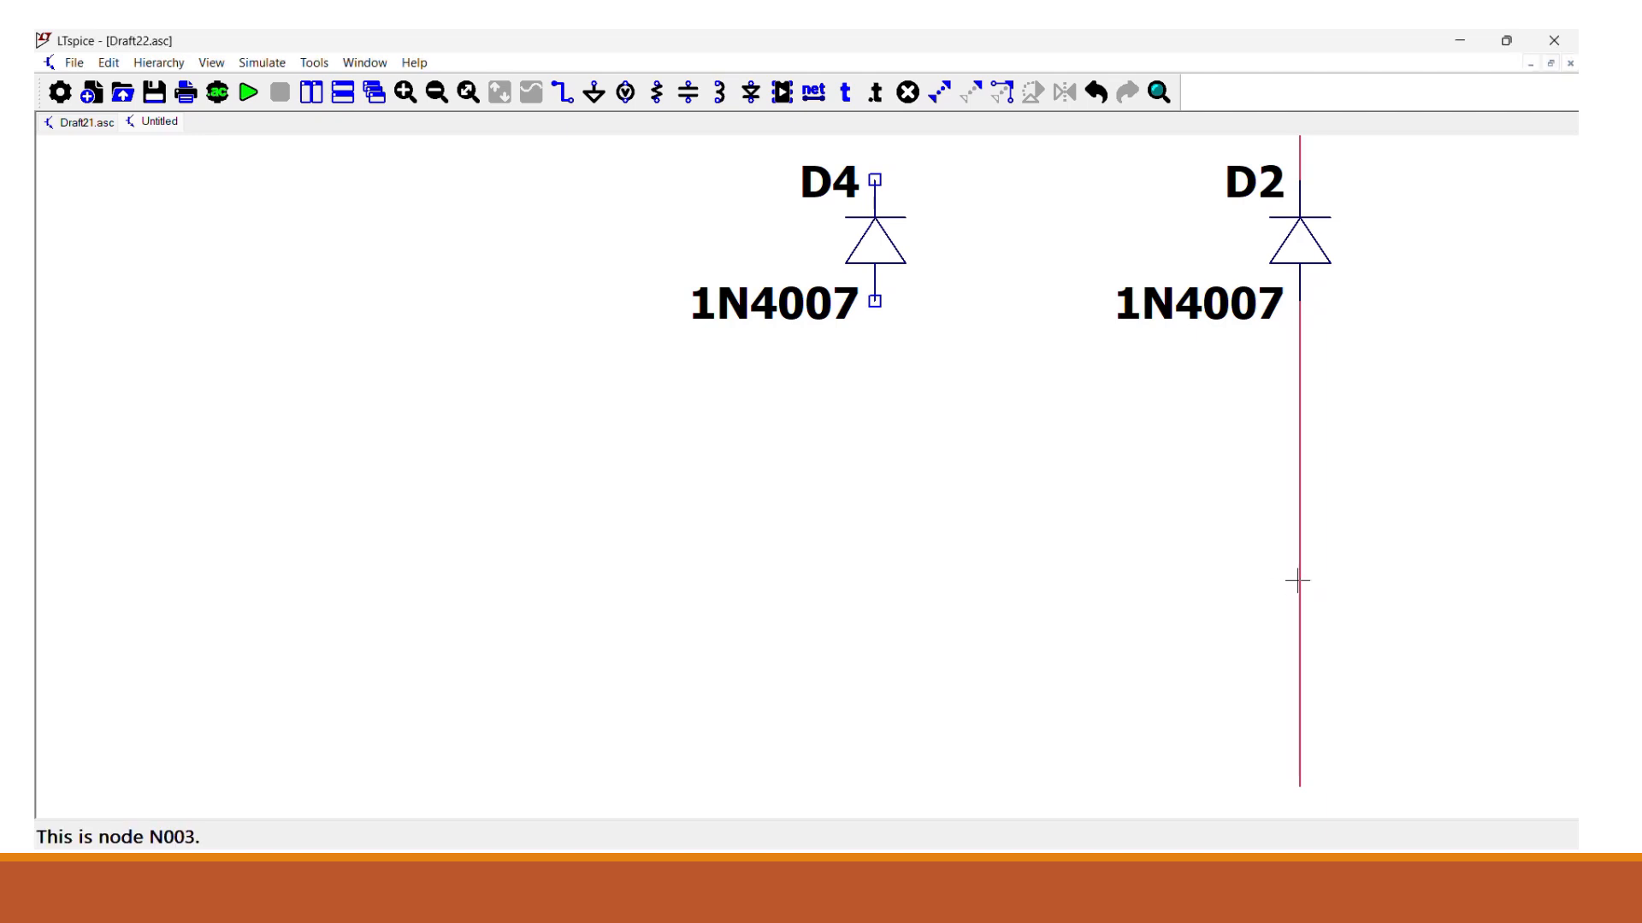
key("Delete")
left_click(1305, 583)
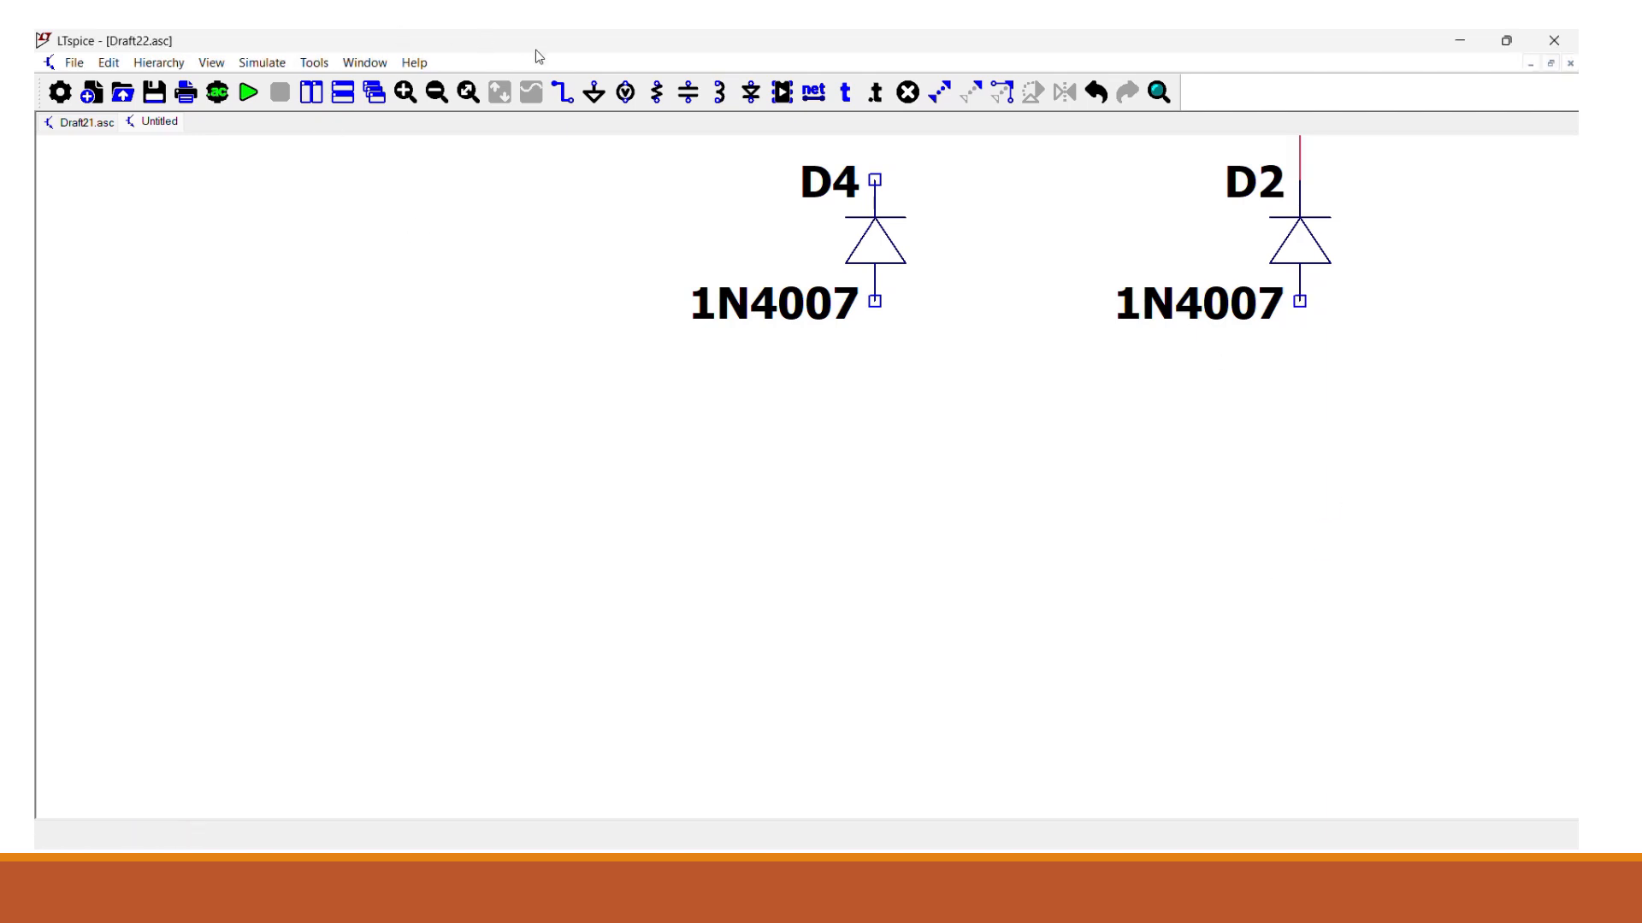
Wire the anode of D2 to the anode of D4 with a run below the two diodes
left_click(562, 96)
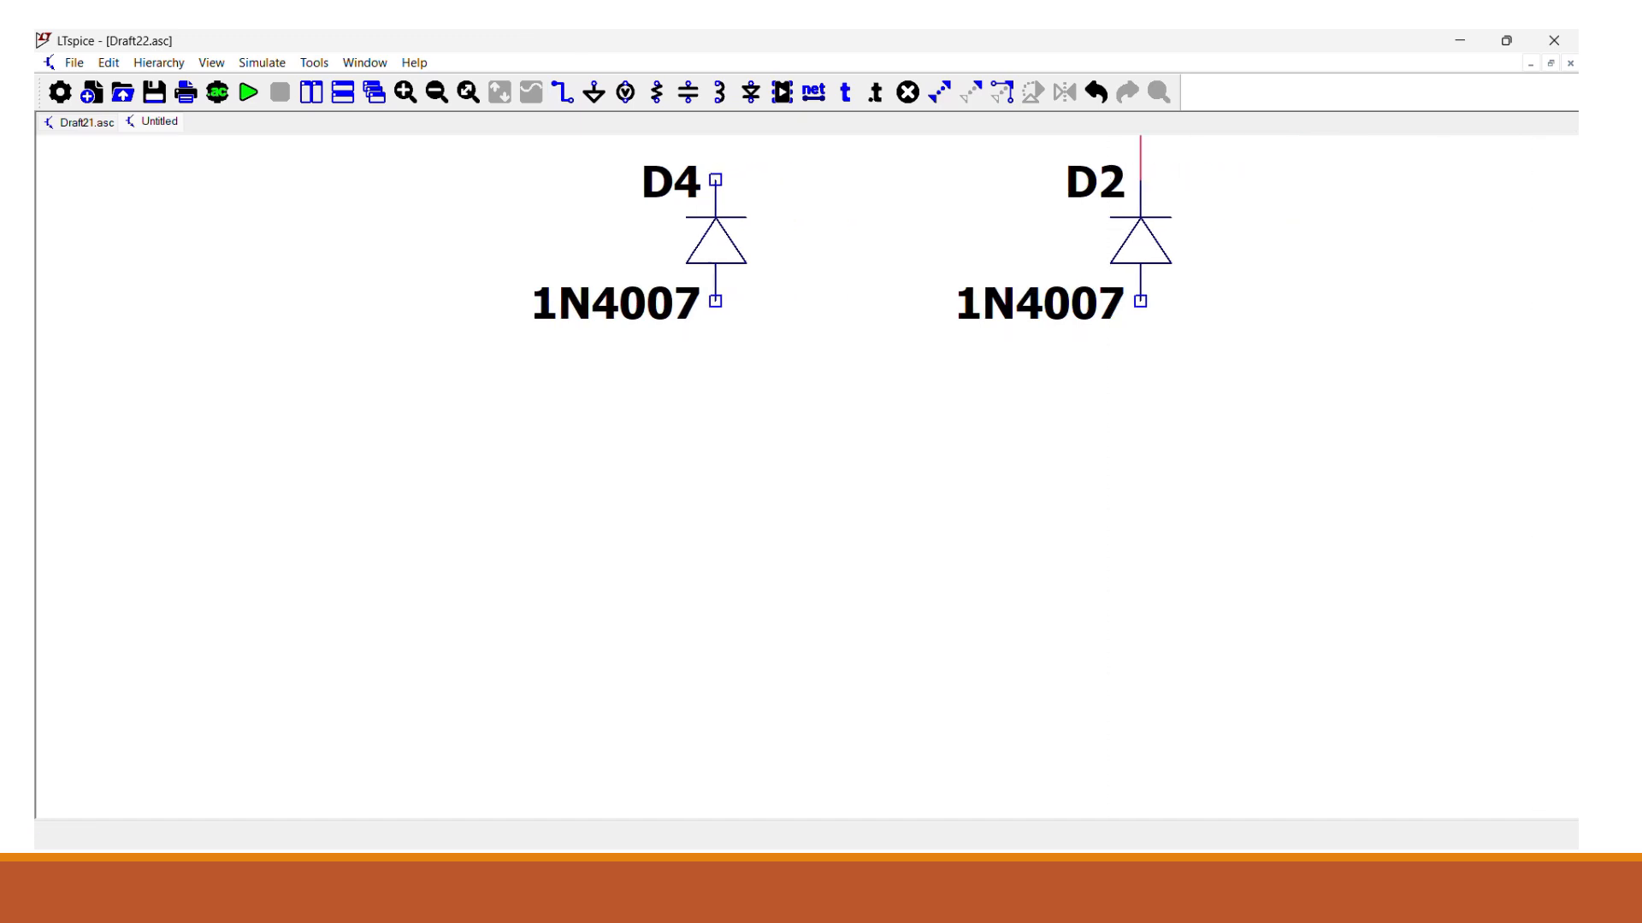
left_click(1141, 301)
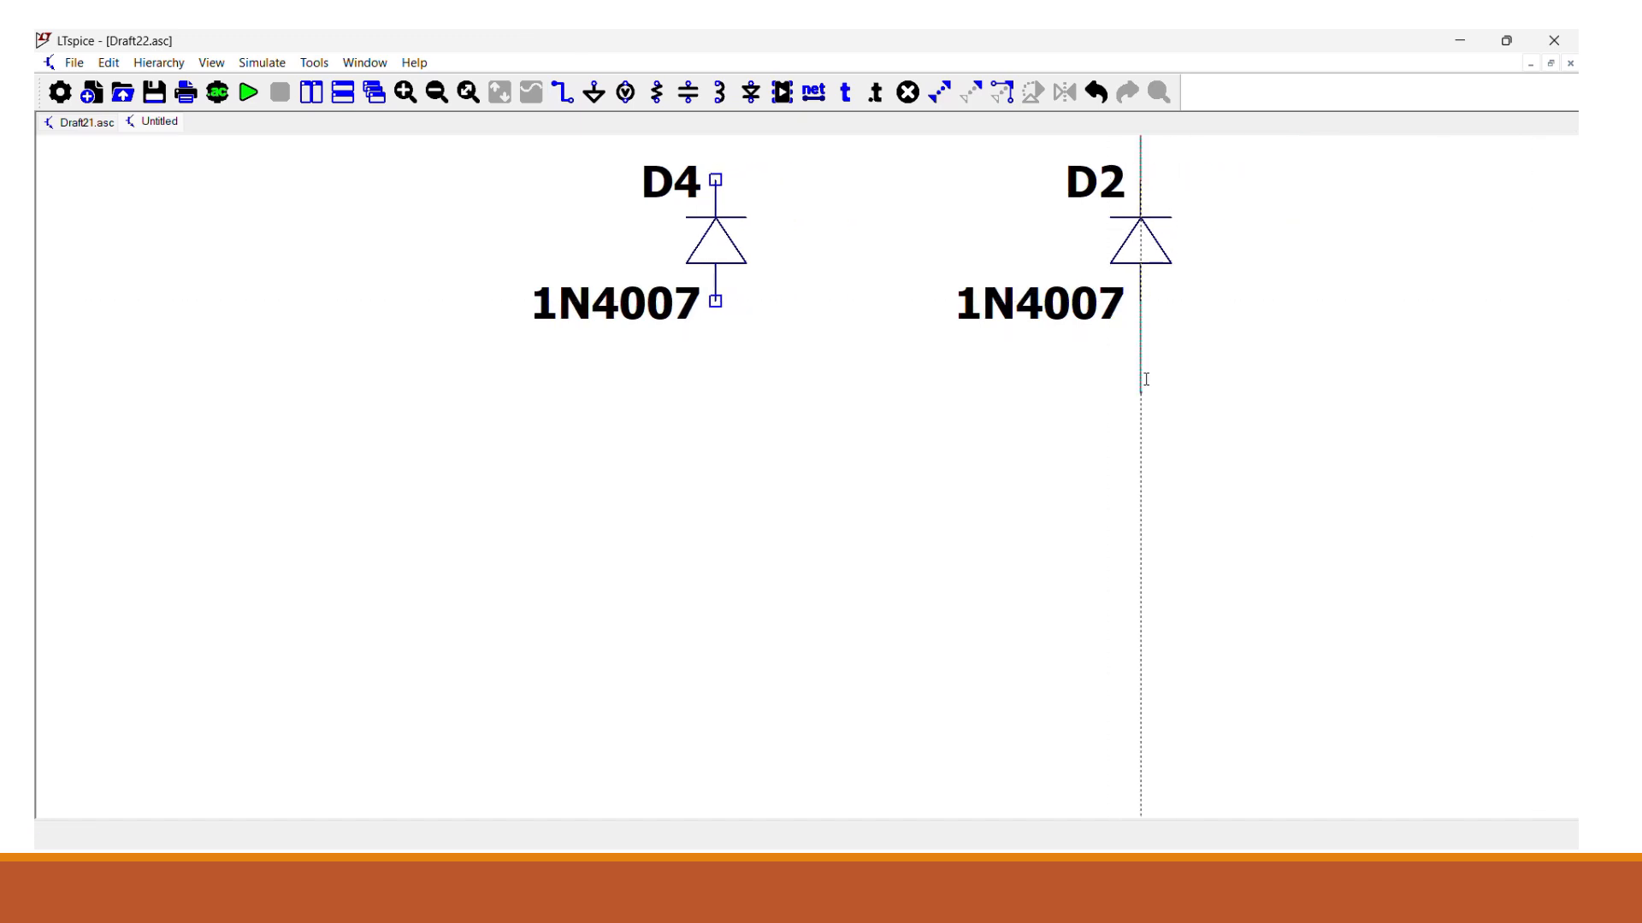
left_click(1143, 389)
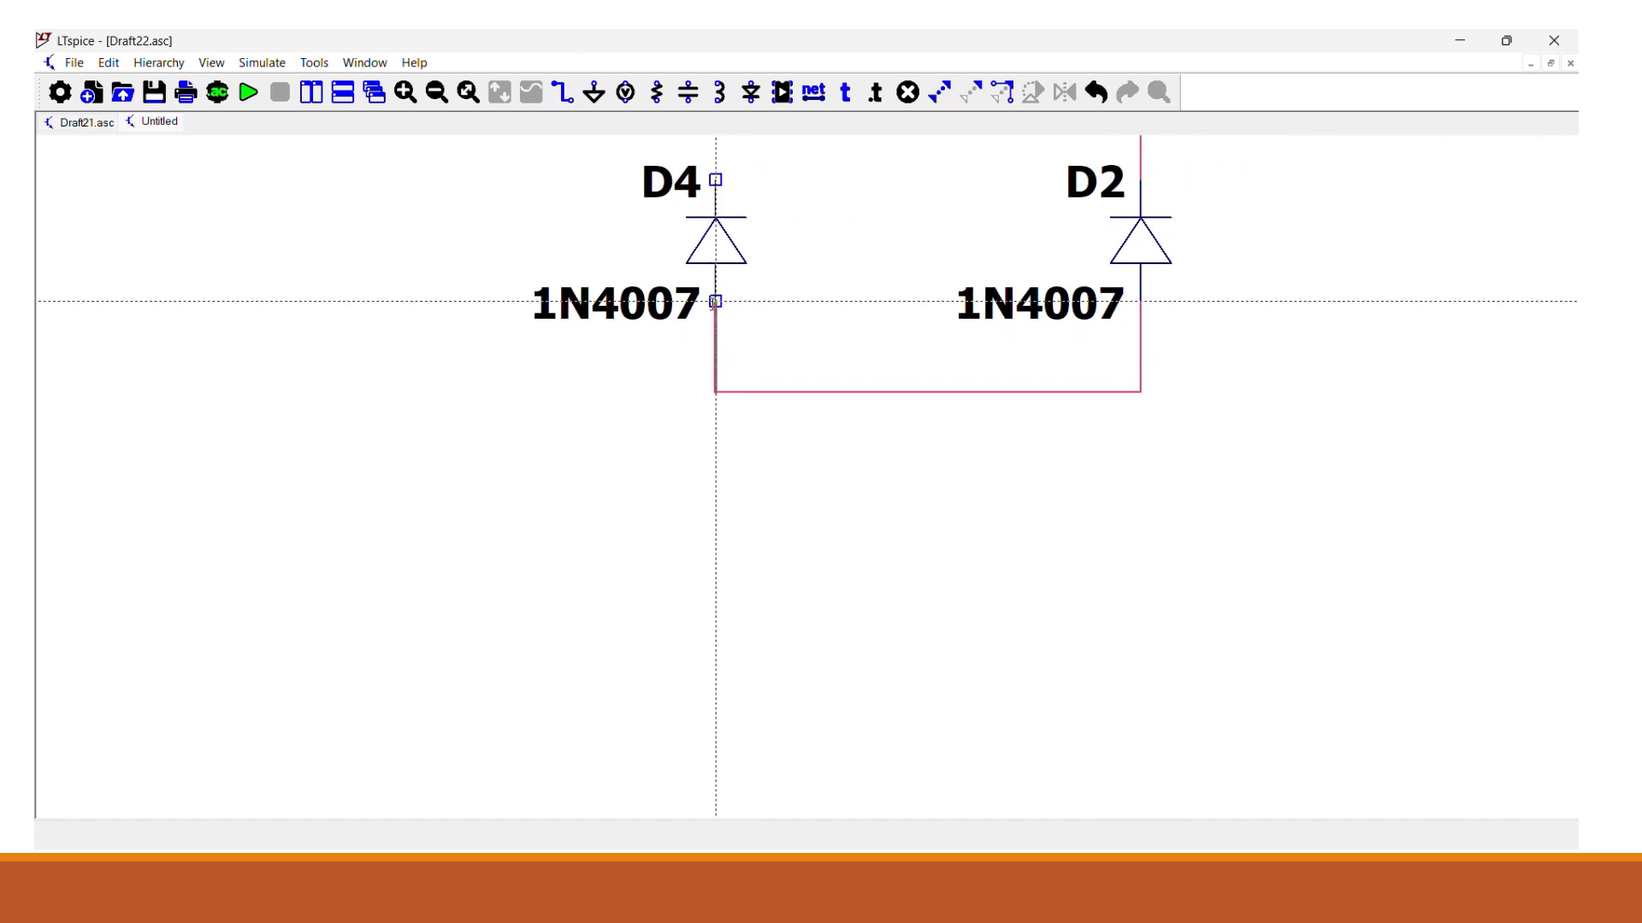
left_click(715, 301)
key("Escape")
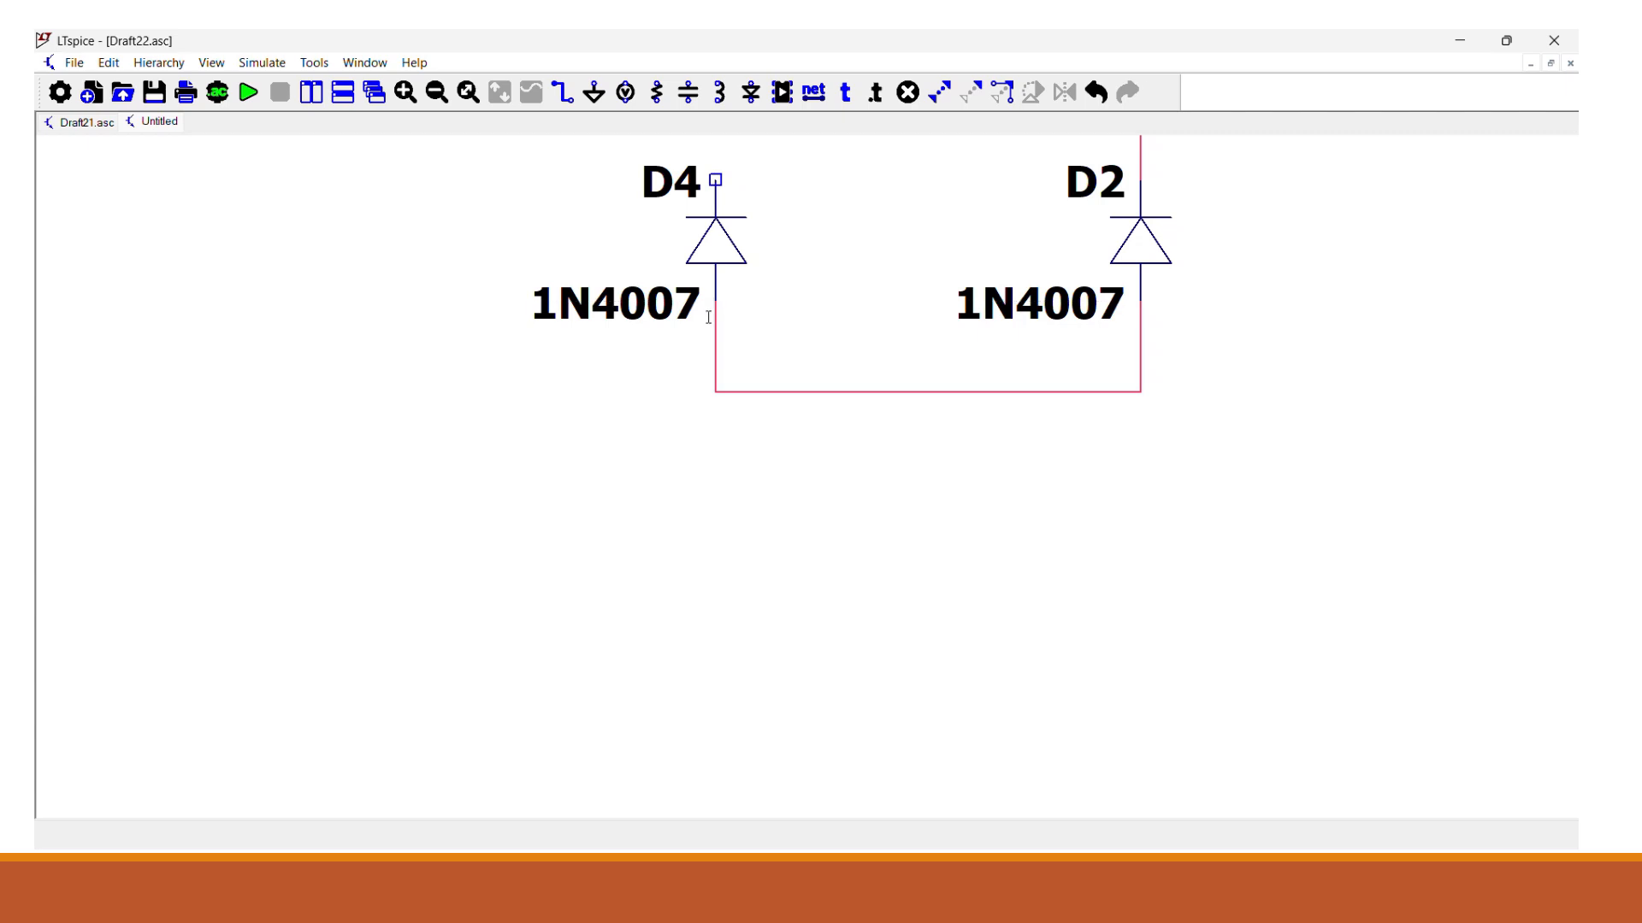
Wire the anode of D1 straight down to the cathode of D4
left_click_drag(648, 388, 690, 656)
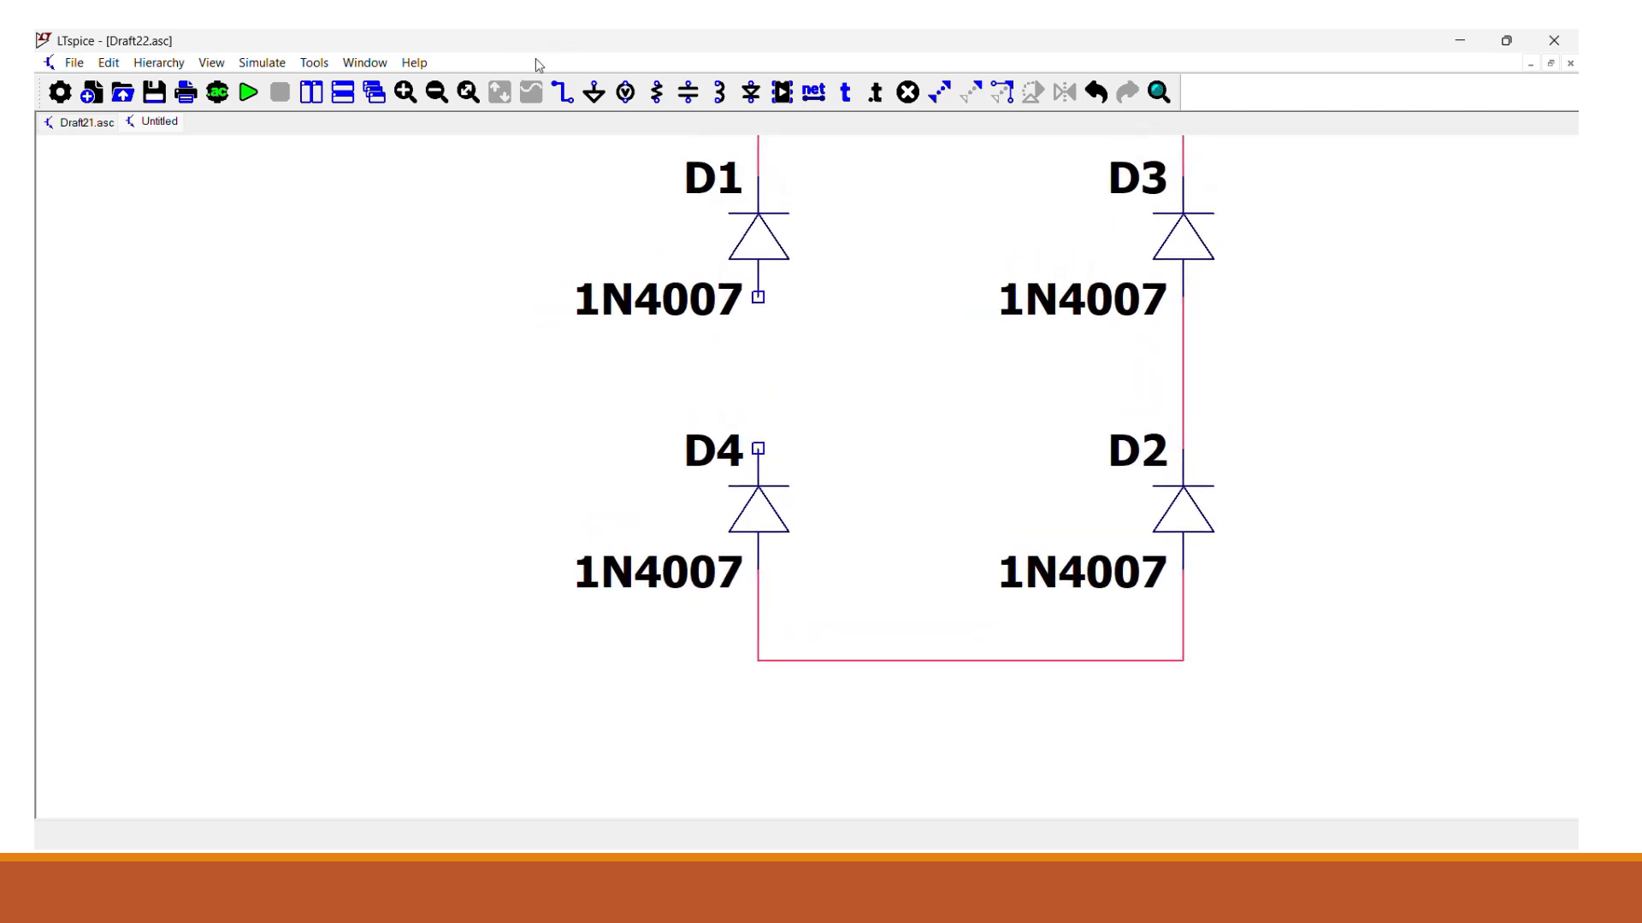
left_click(562, 93)
left_click(757, 297)
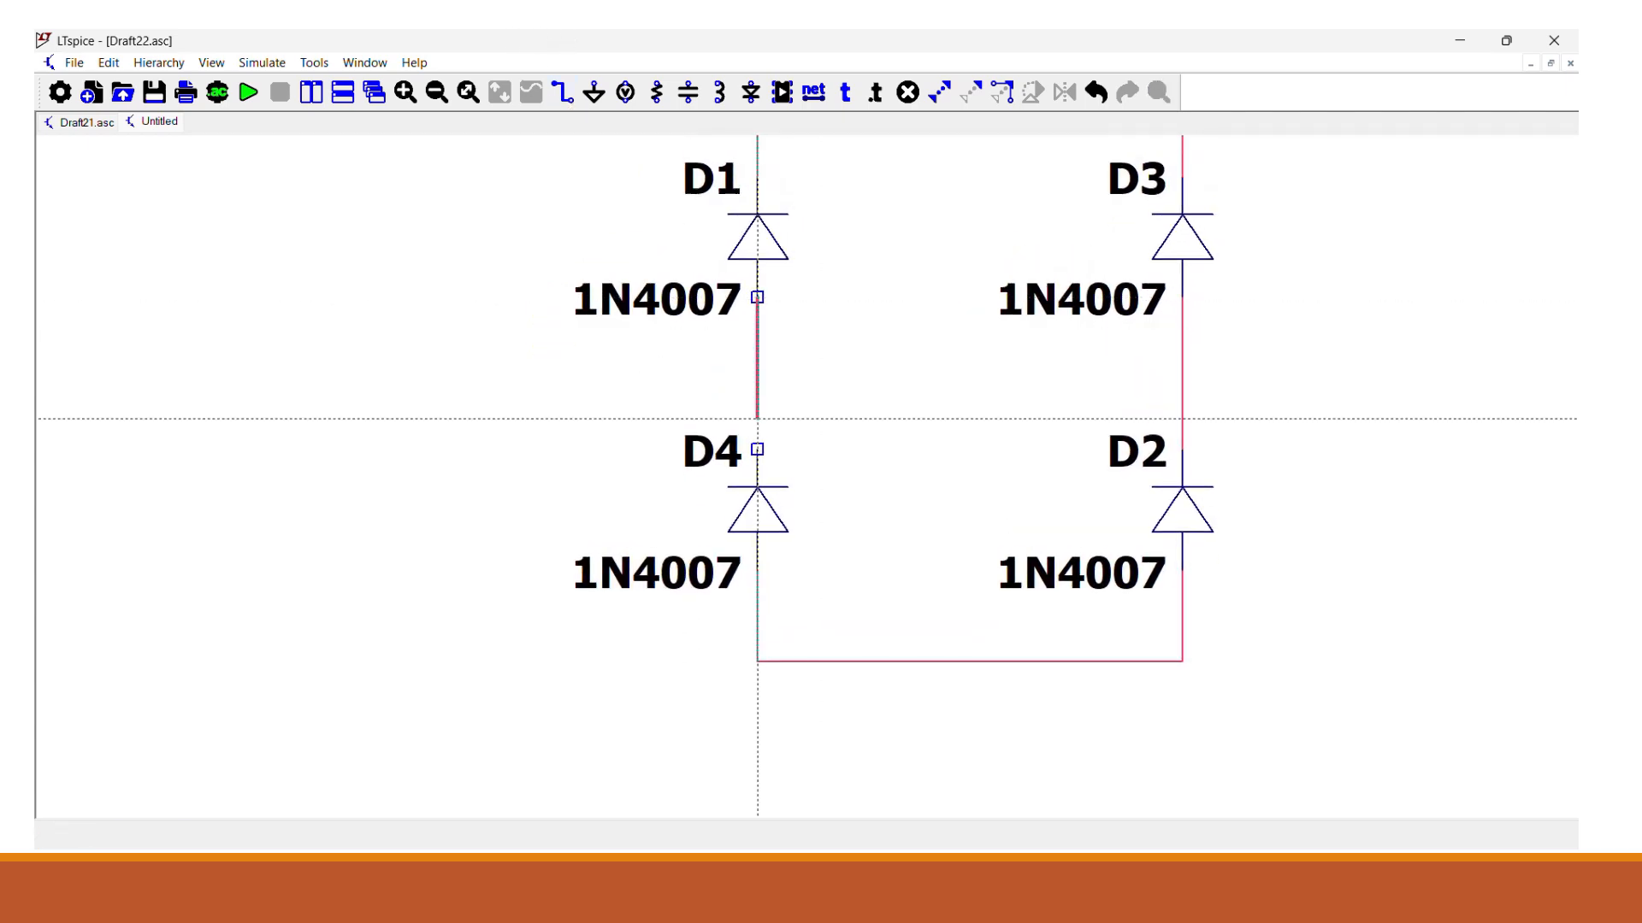
left_click(757, 449)
key("Escape")
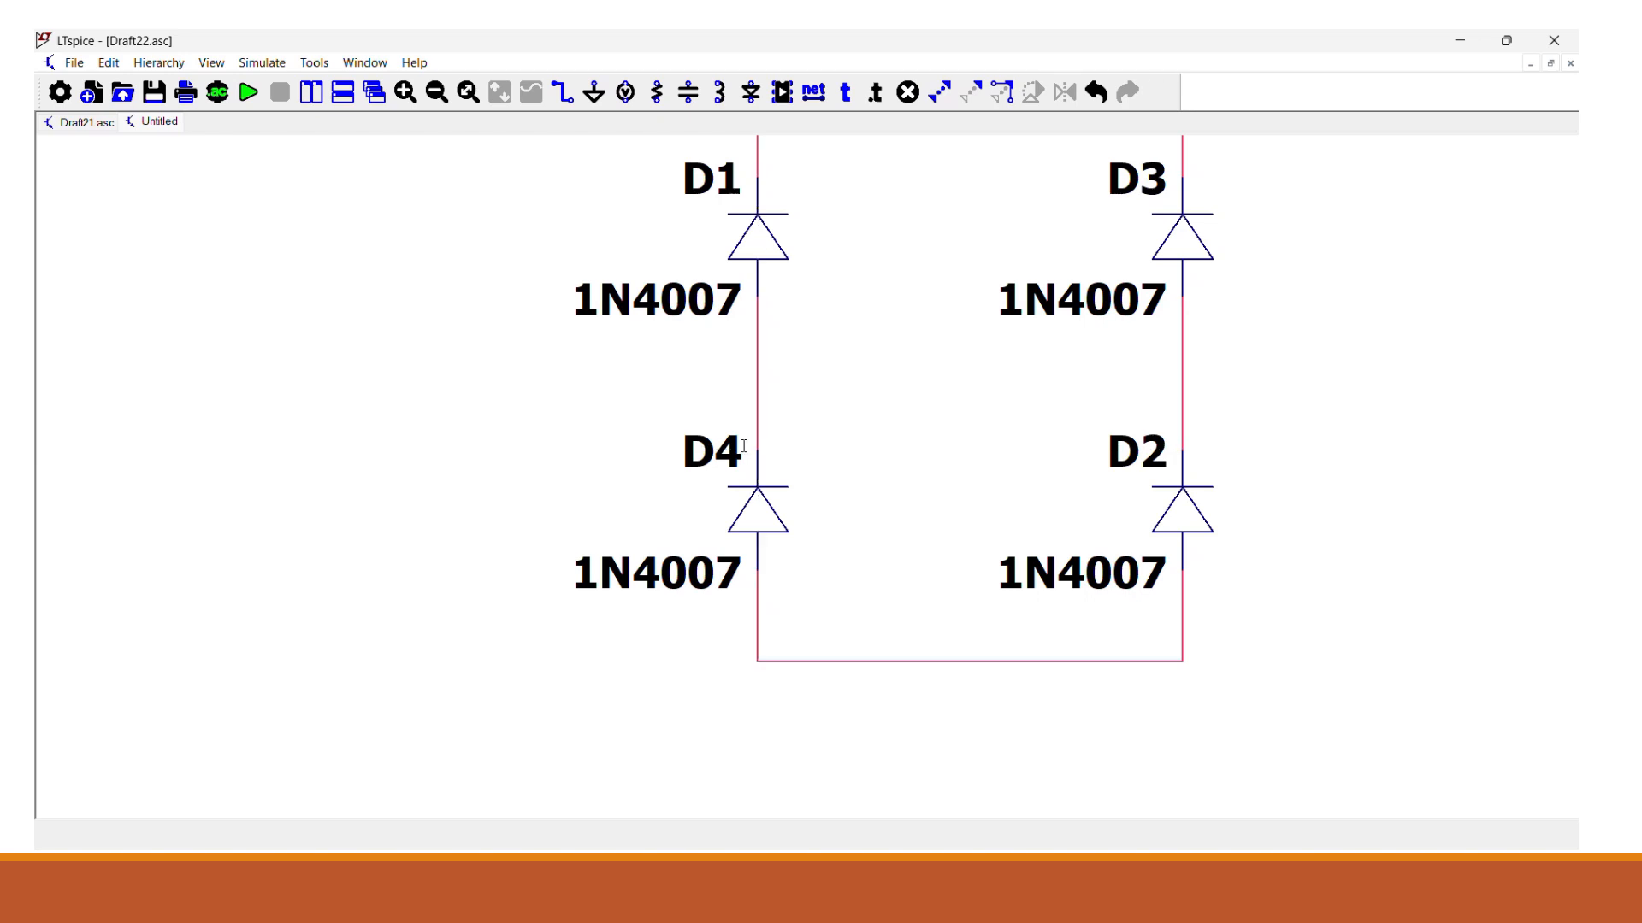
Place a vertical resistor as the load to the right of the diode bridge
left_click_drag(901, 429, 875, 487)
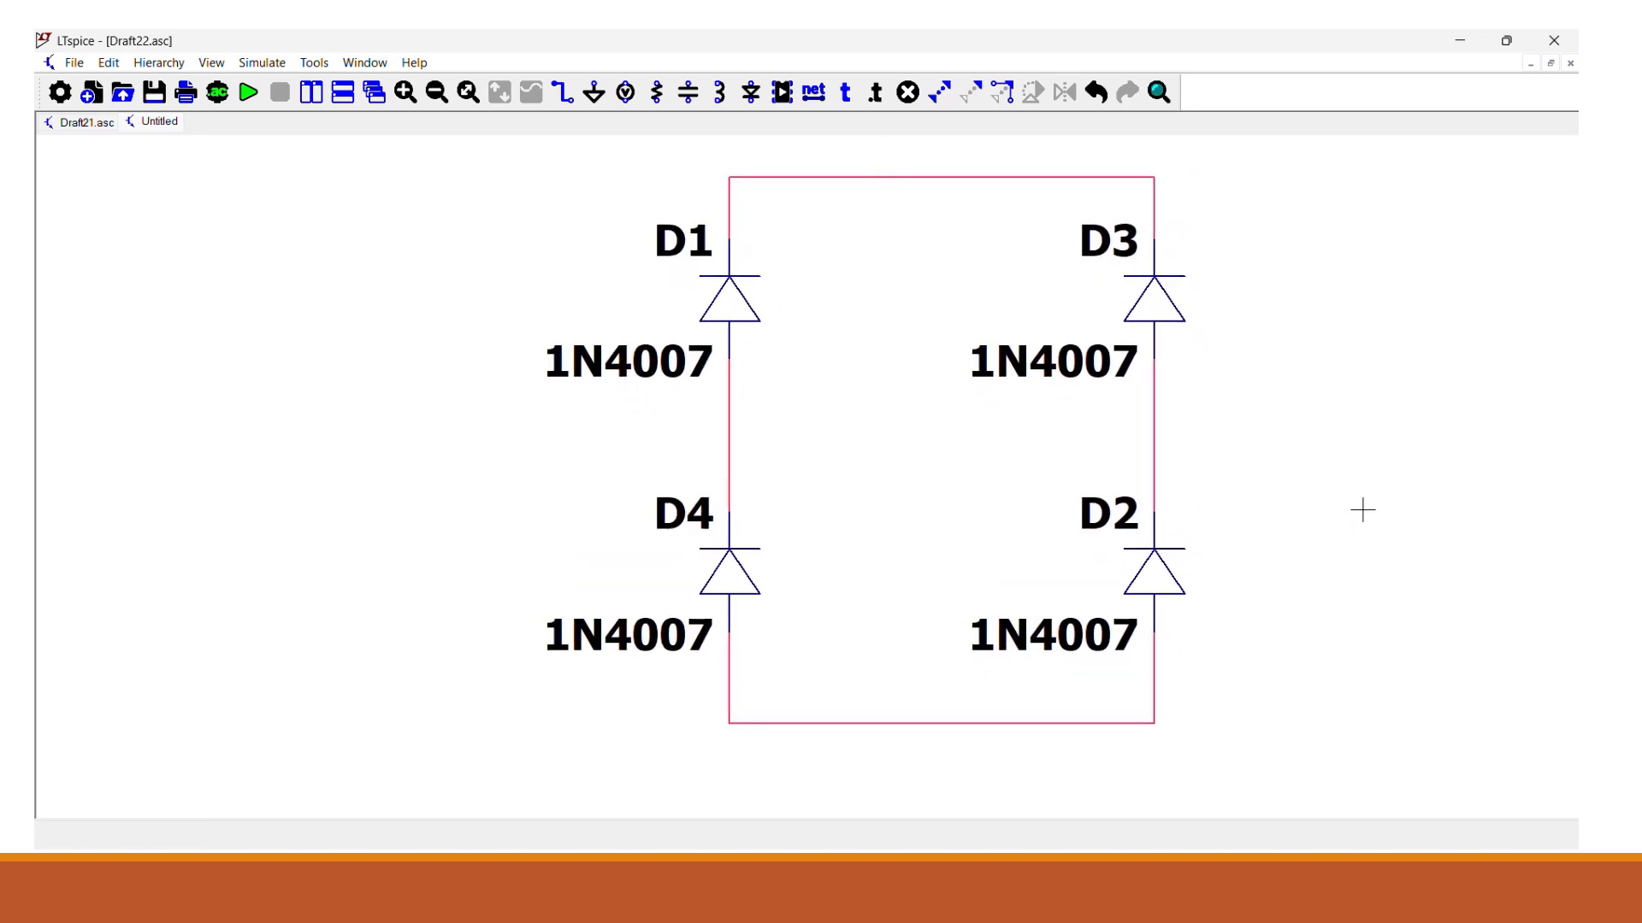
key("r")
left_click(1375, 459)
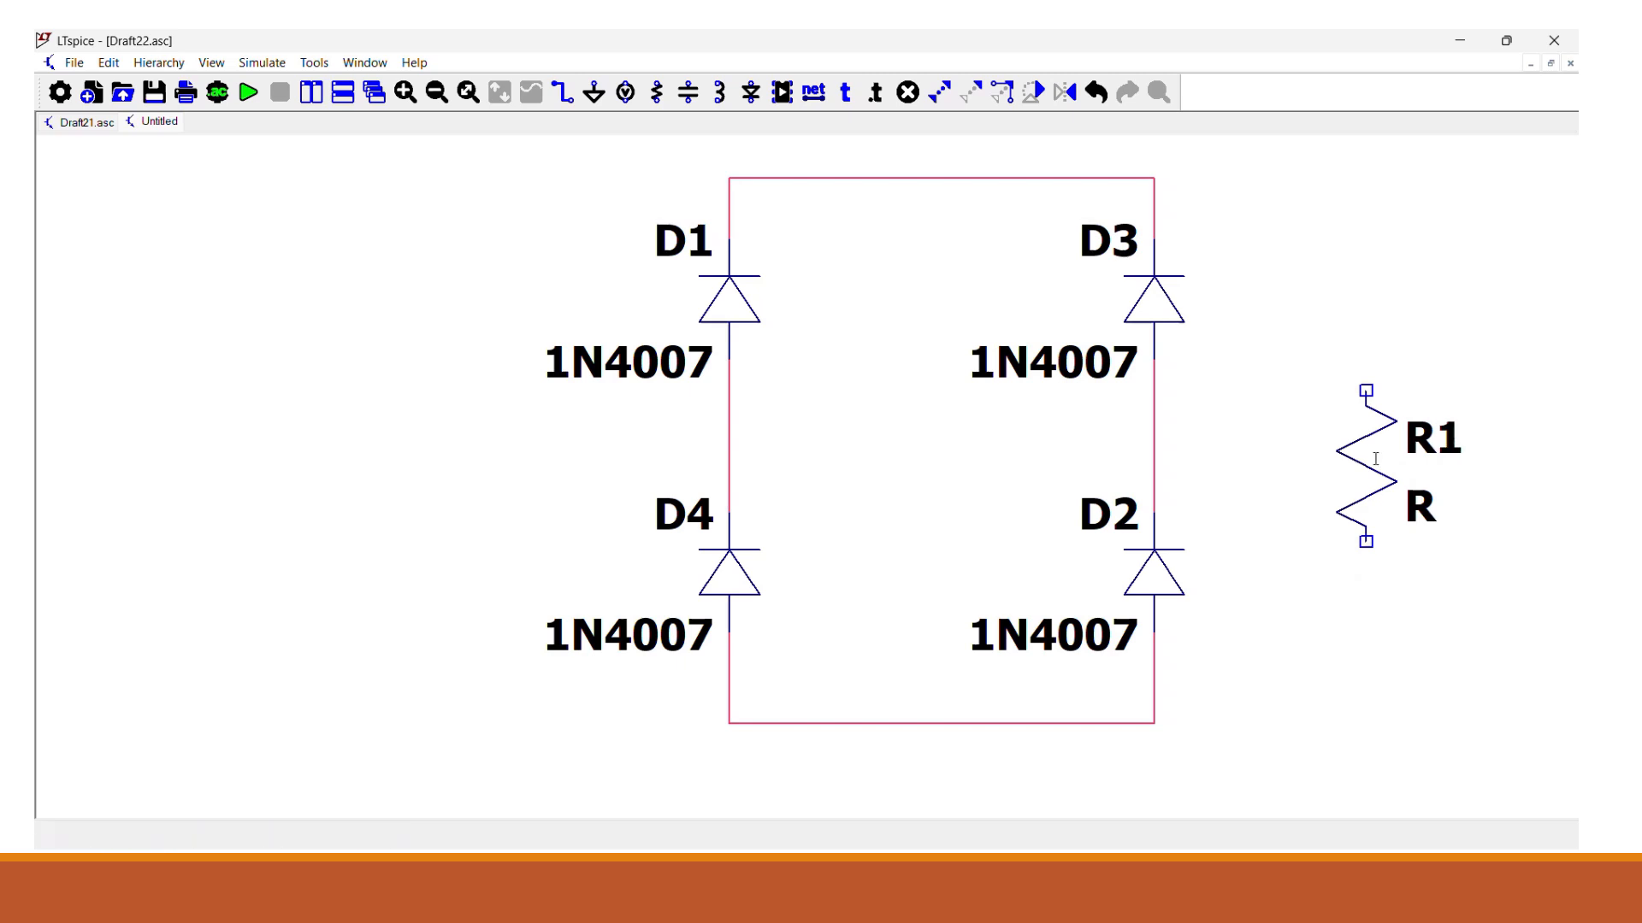
Wire the resistor's upper end to the bridge's top rail and its lower end to the bottom rail
key("F3")
left_click(1366, 391)
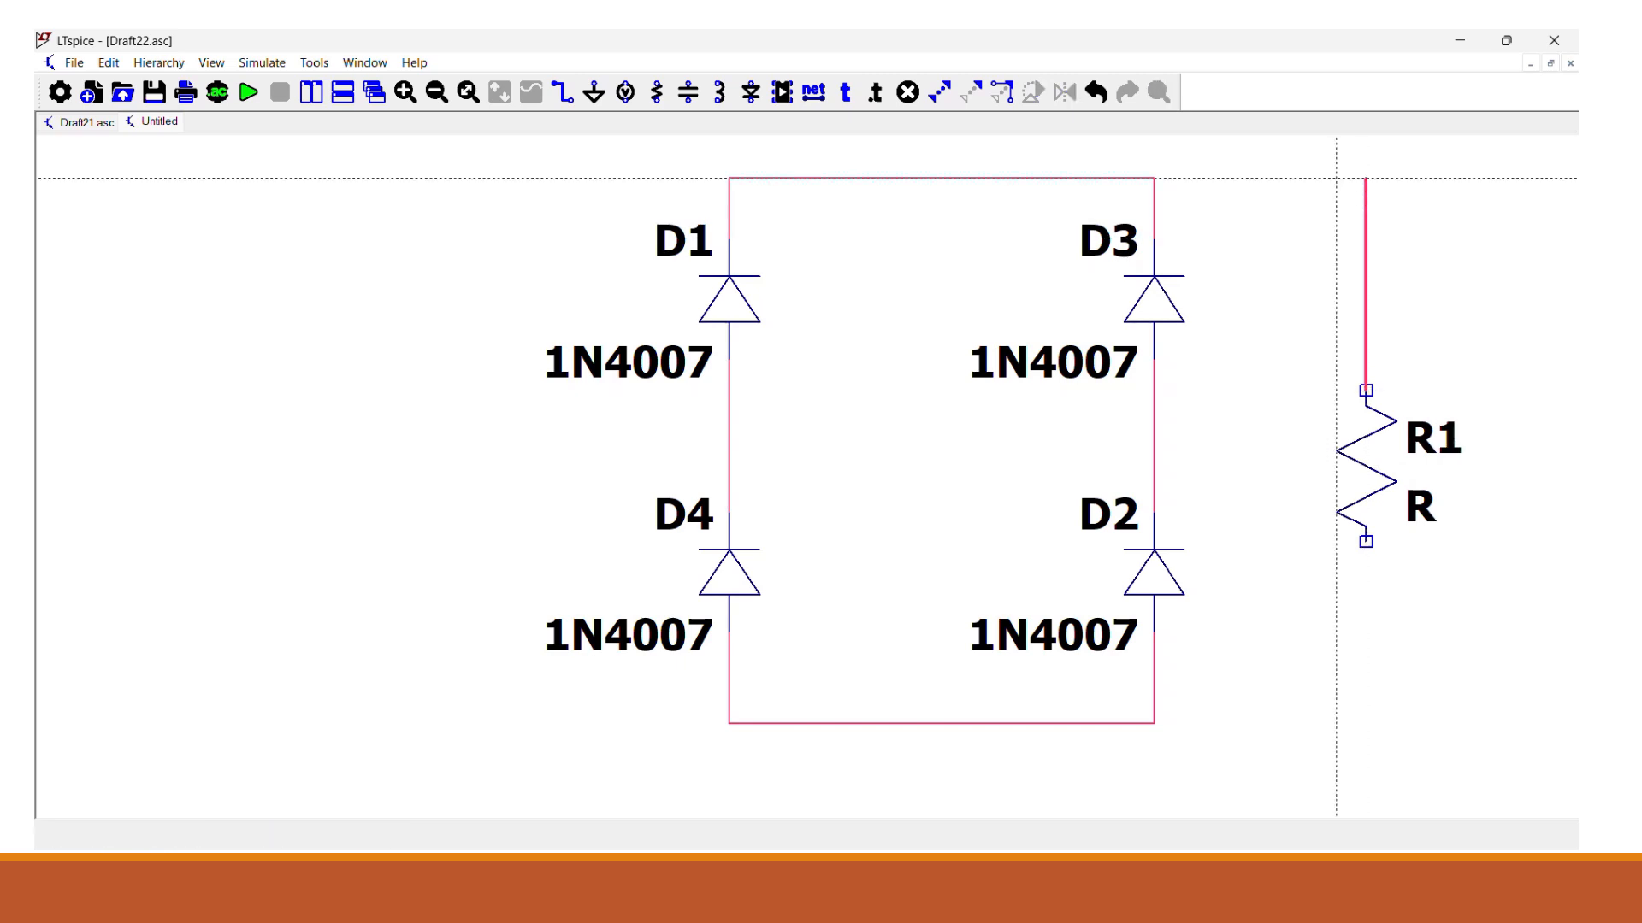
left_click(1153, 178)
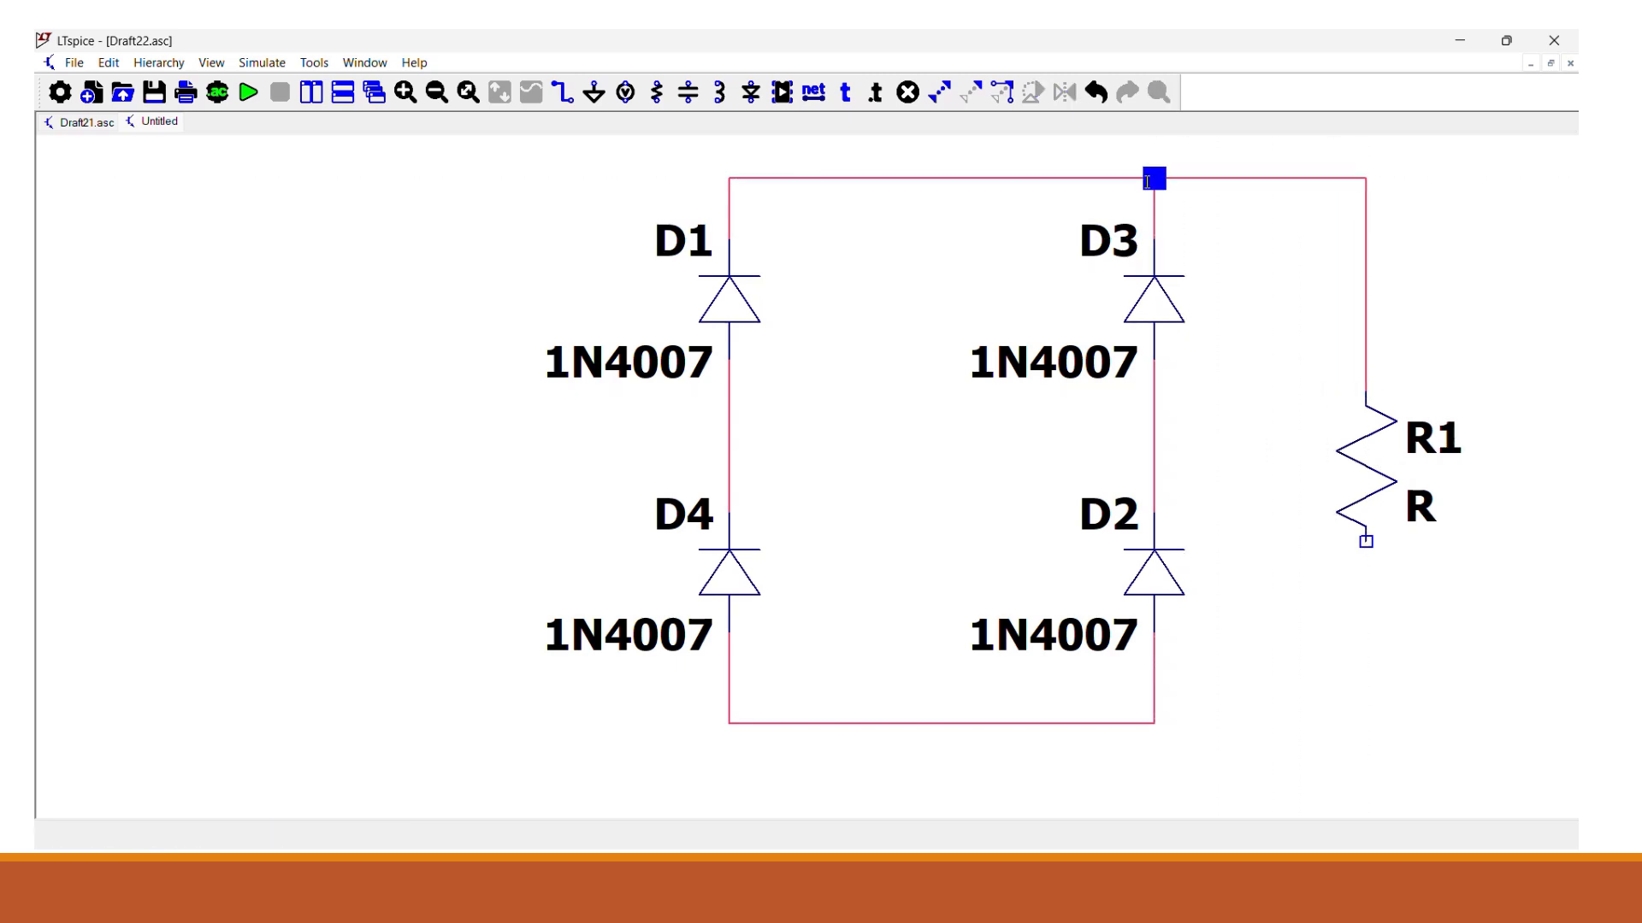
left_click(1366, 542)
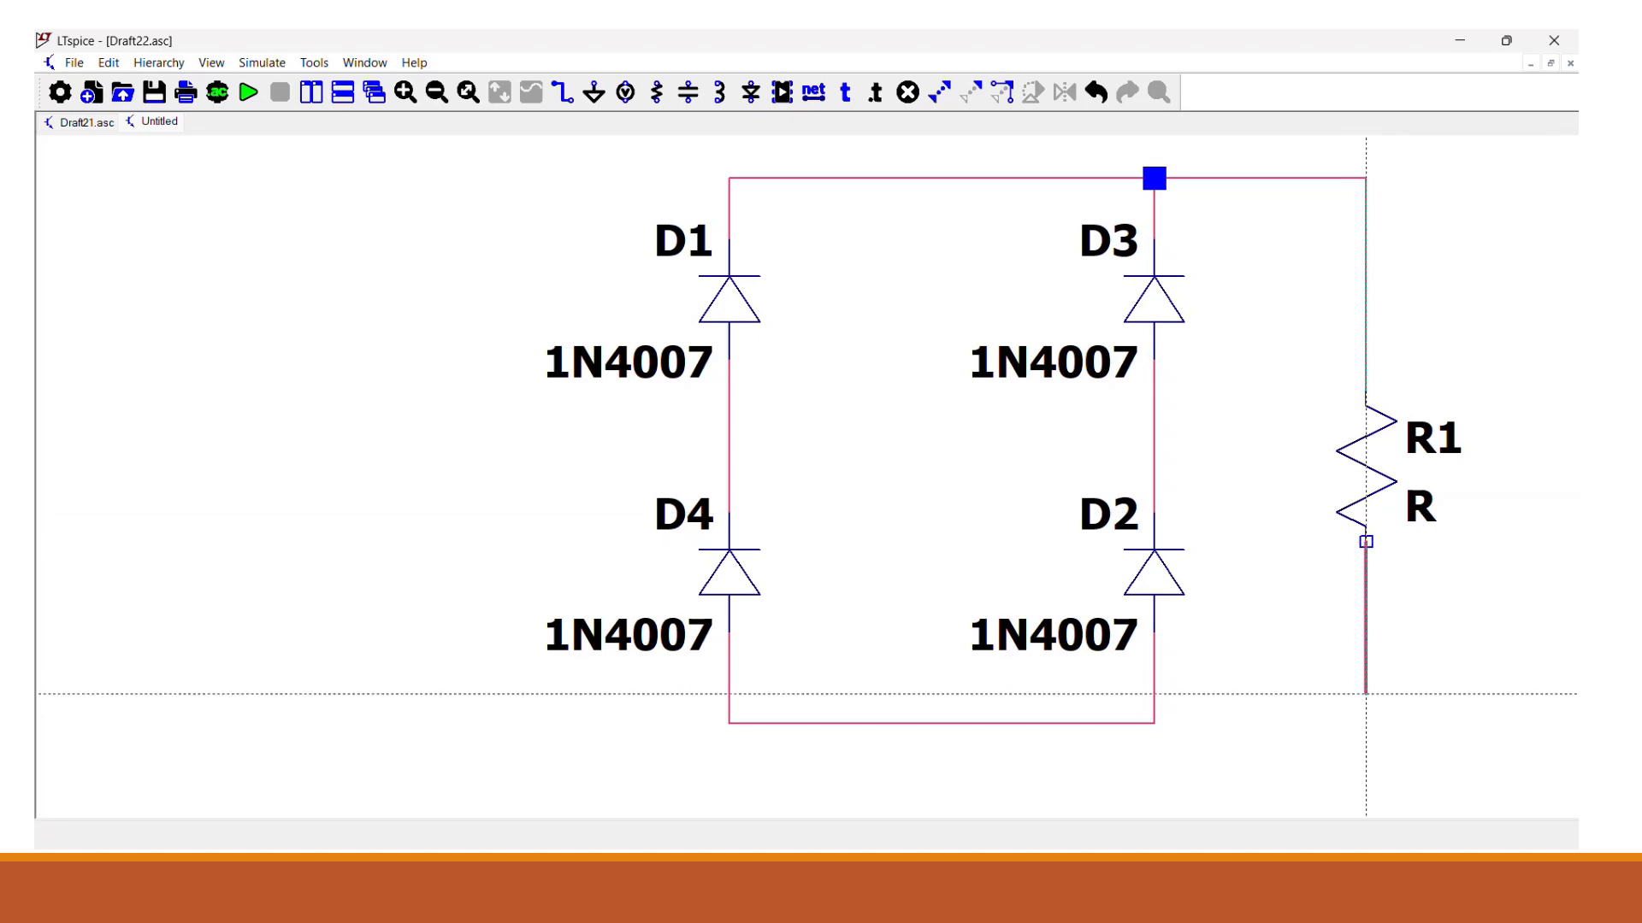
left_click(1366, 723)
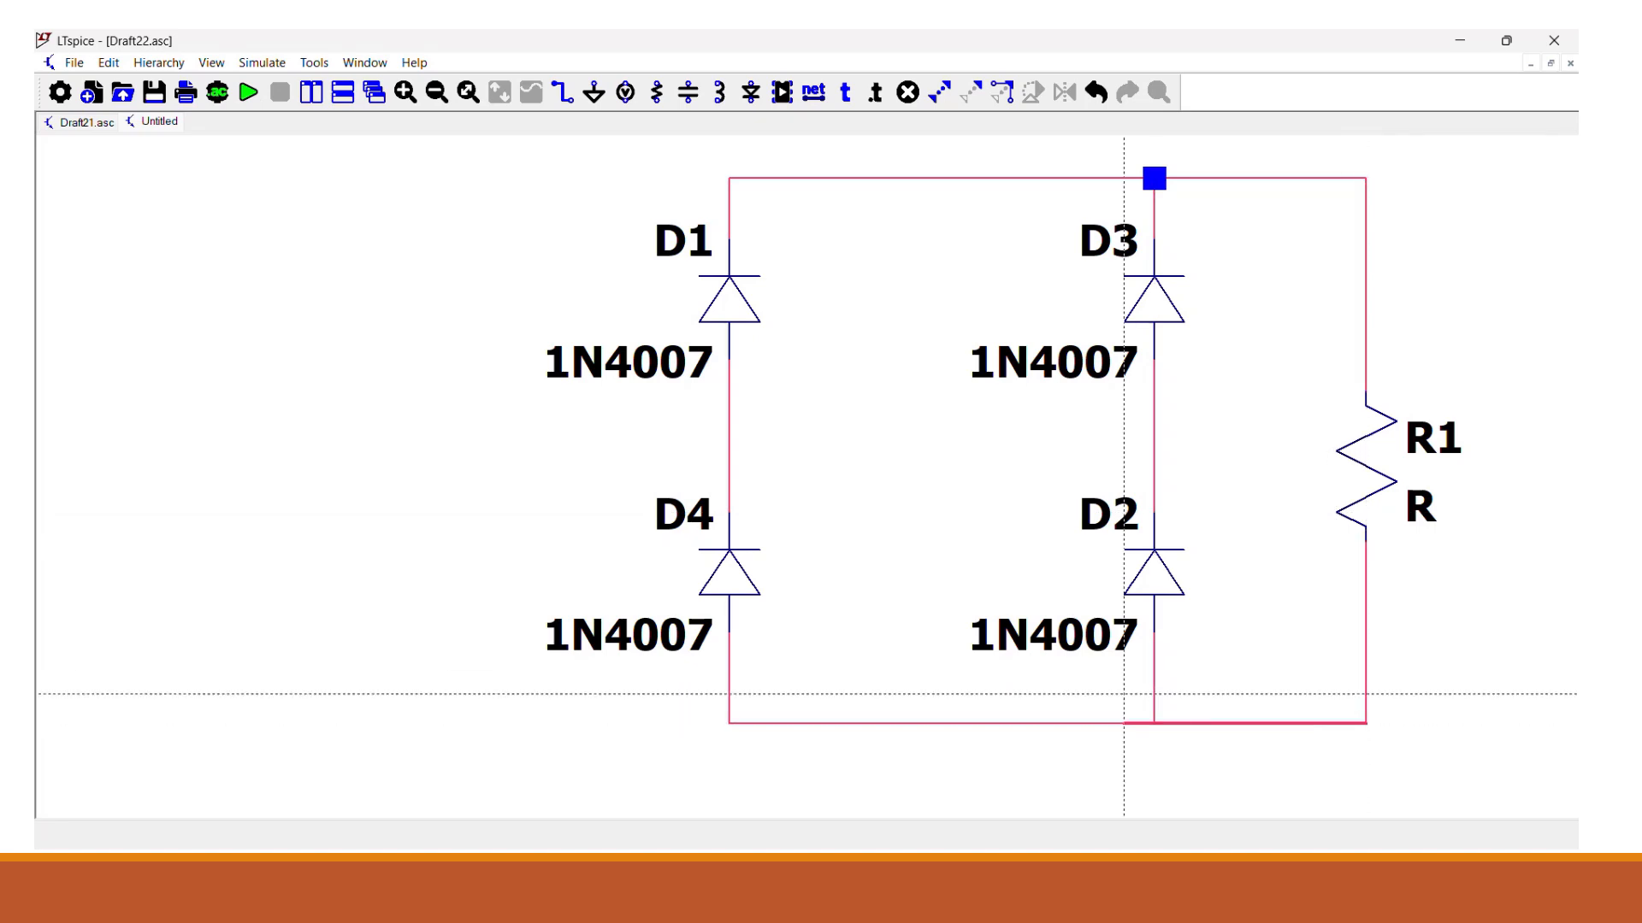
left_click(1129, 724)
key("Escape")
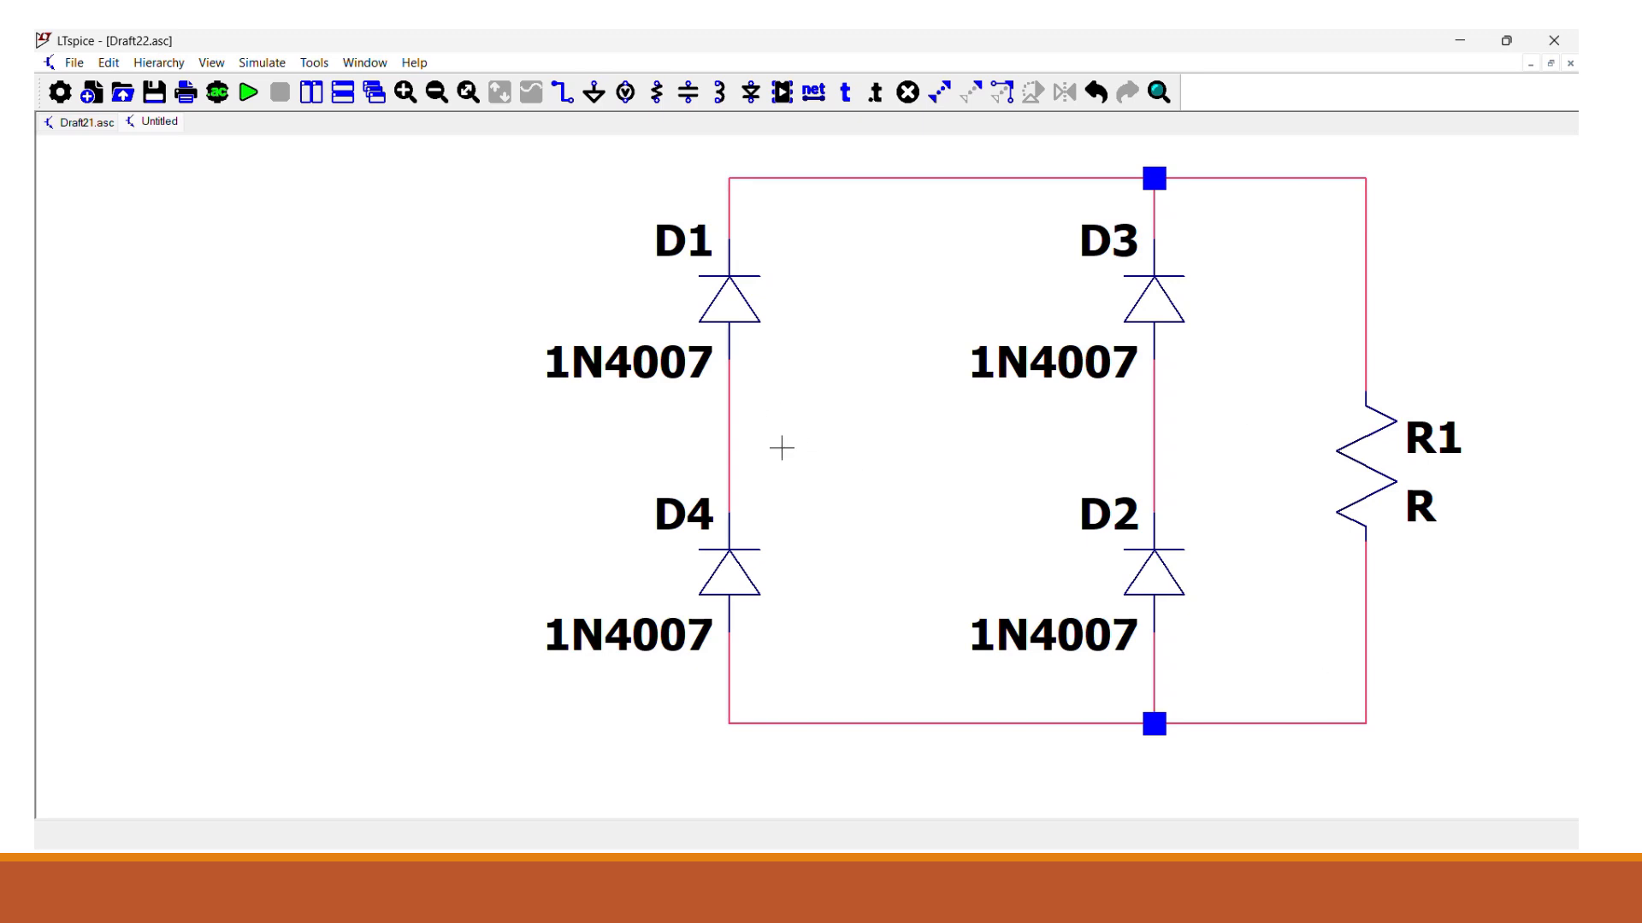
Place a voltage source to the left of the diode bridge
left_click(625, 92)
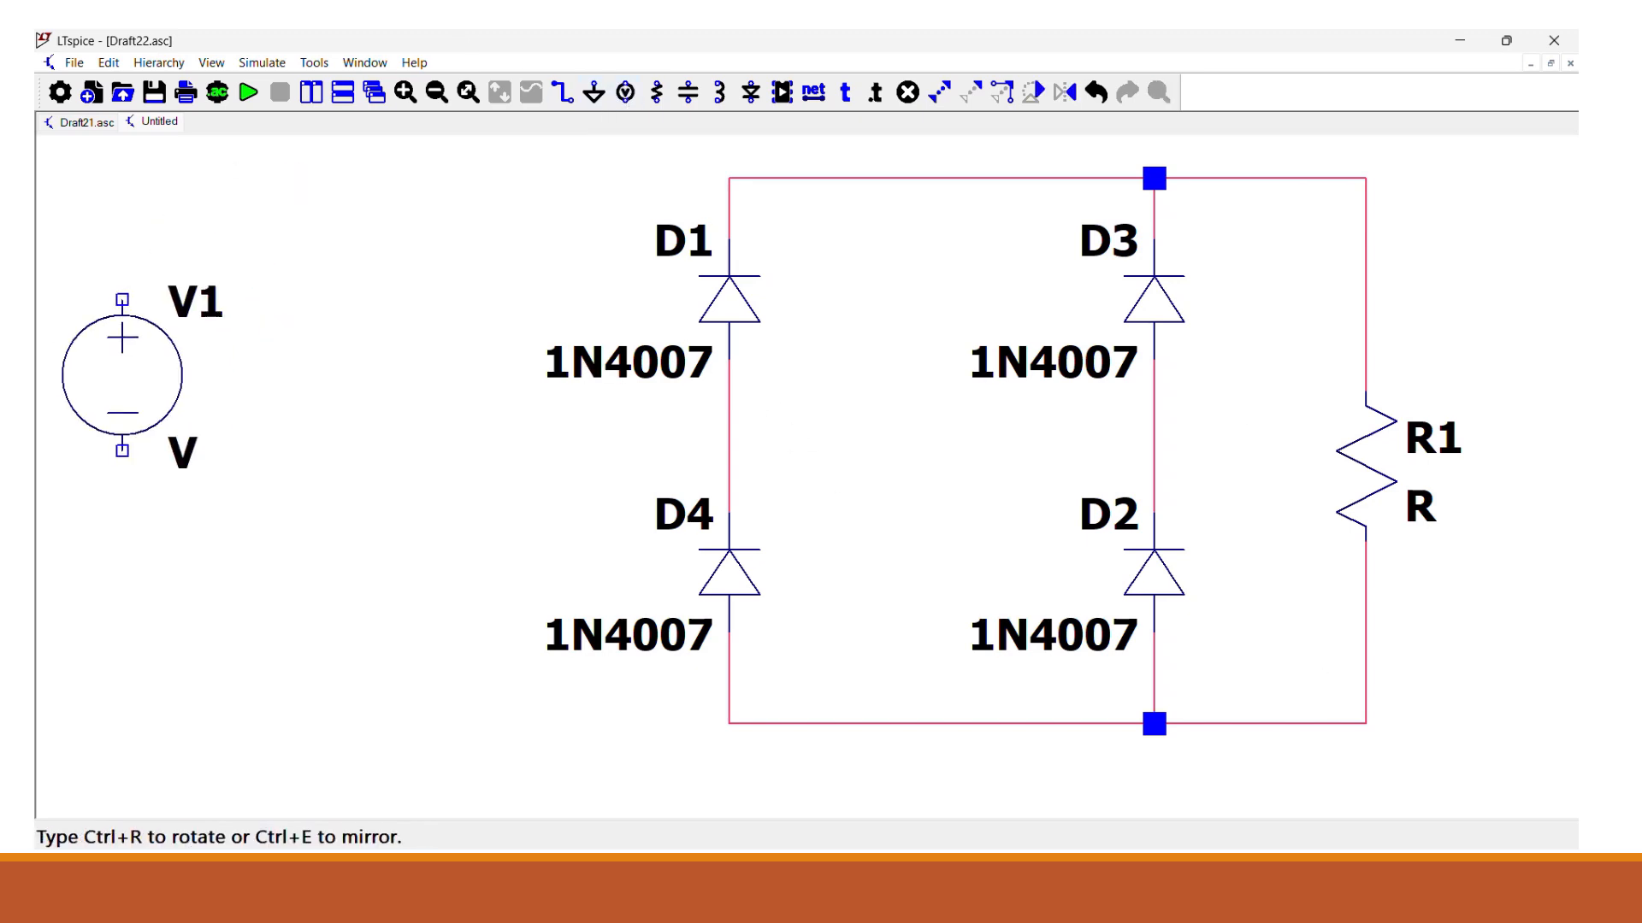
left_click(152, 329)
key("Escape")
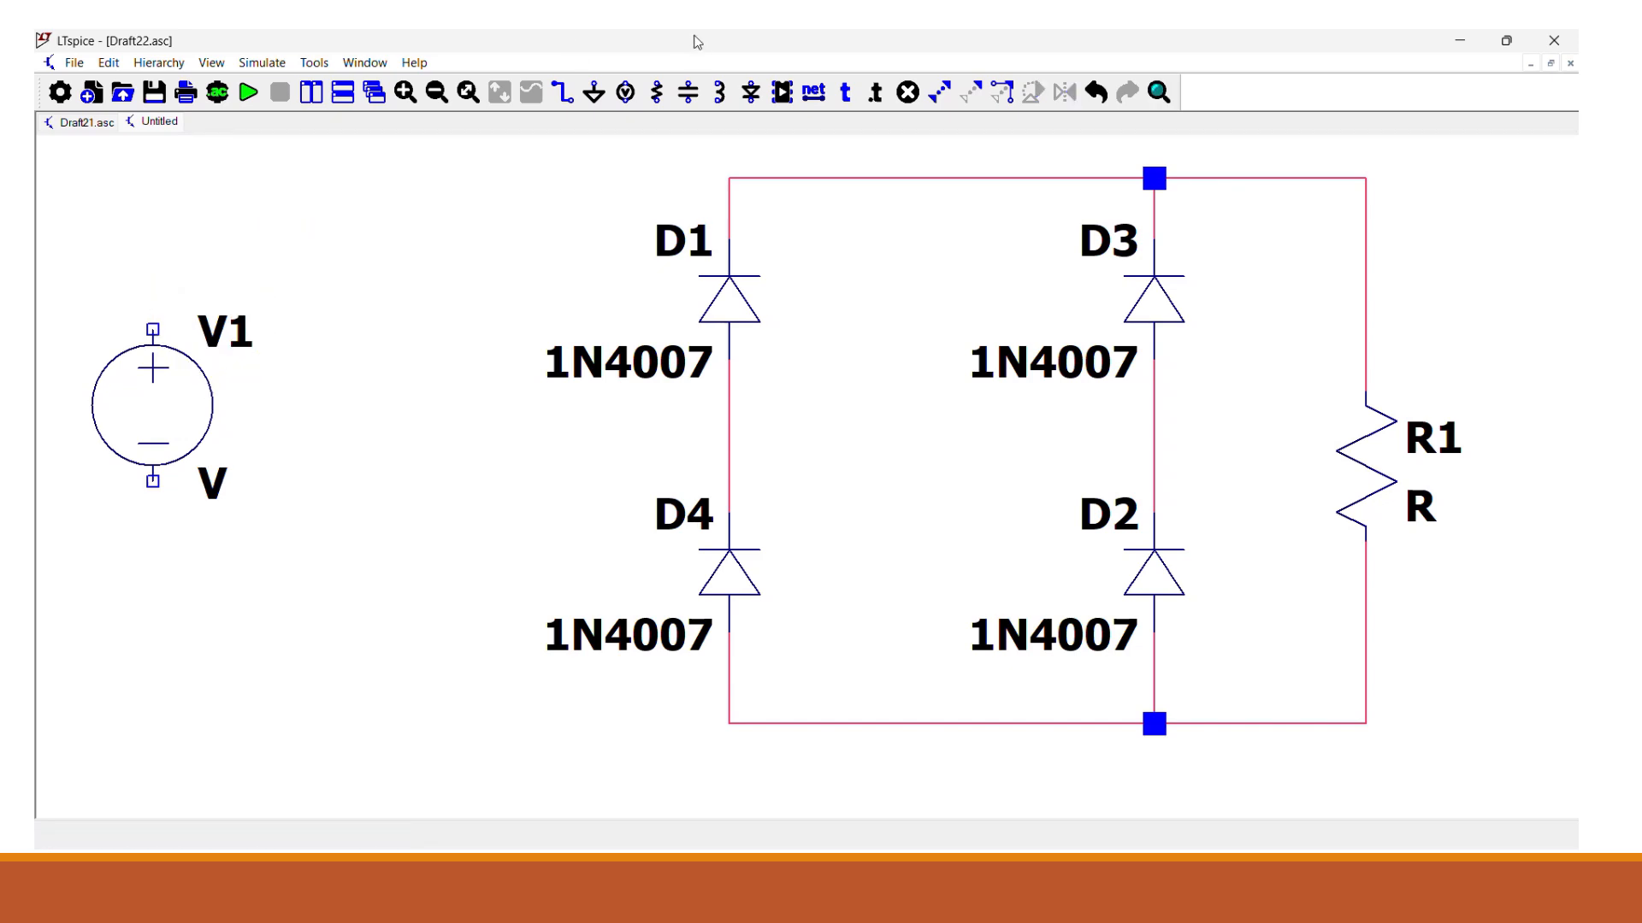
Place one ground symbol beneath the voltage source and another below the bridge's bottom rail
left_click(594, 93)
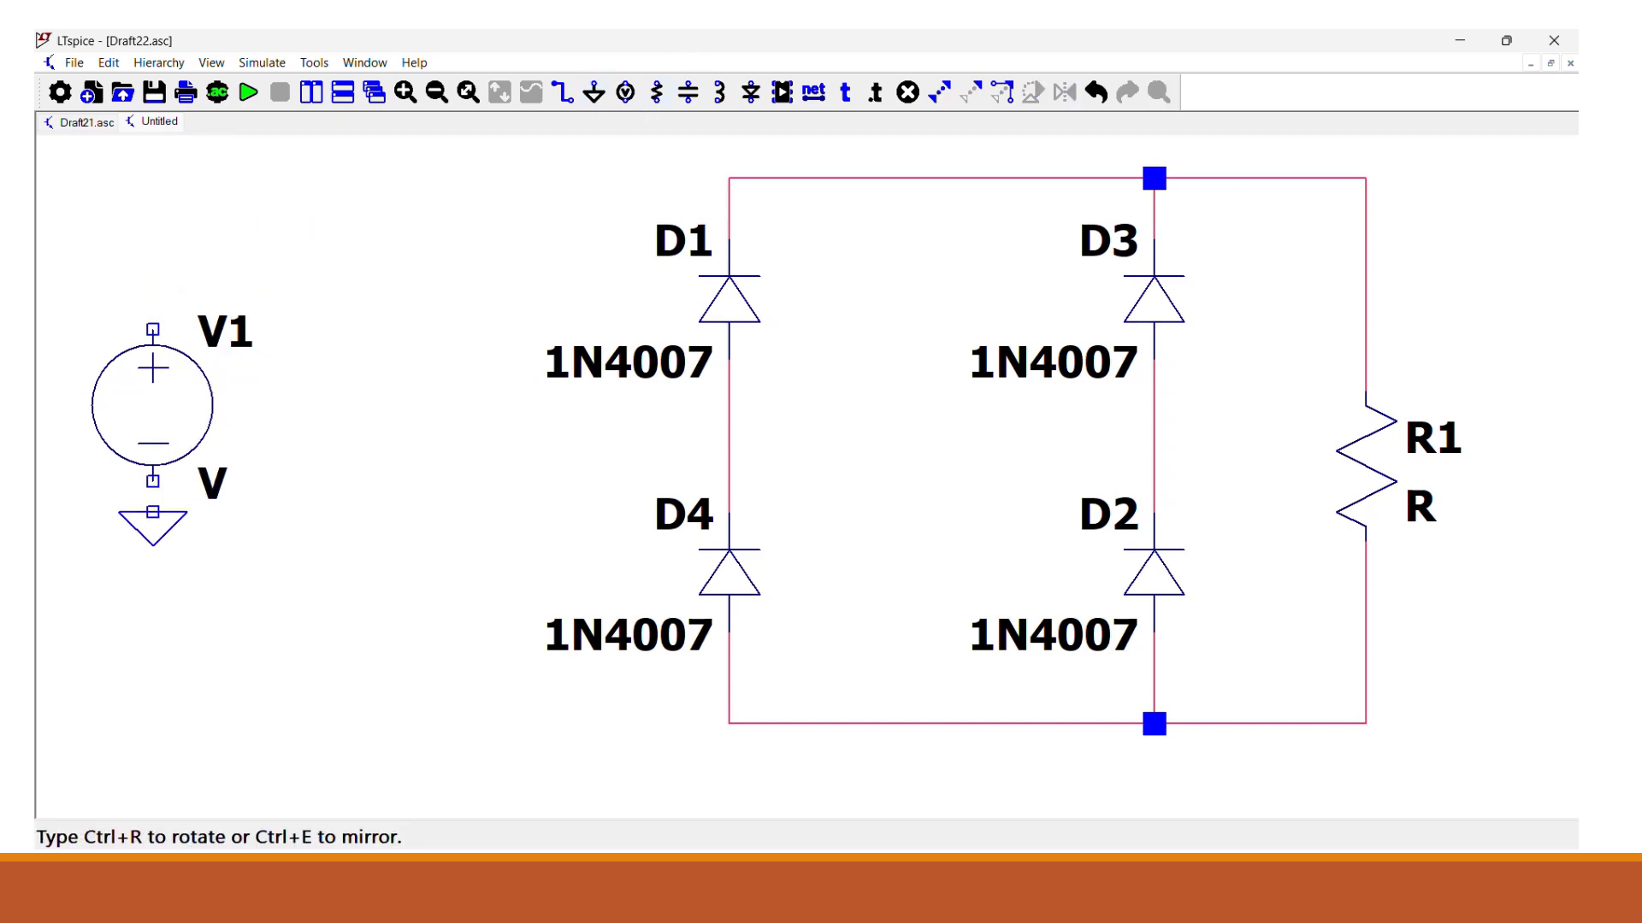
left_click(152, 512)
scroll(855, 702, "down", 2)
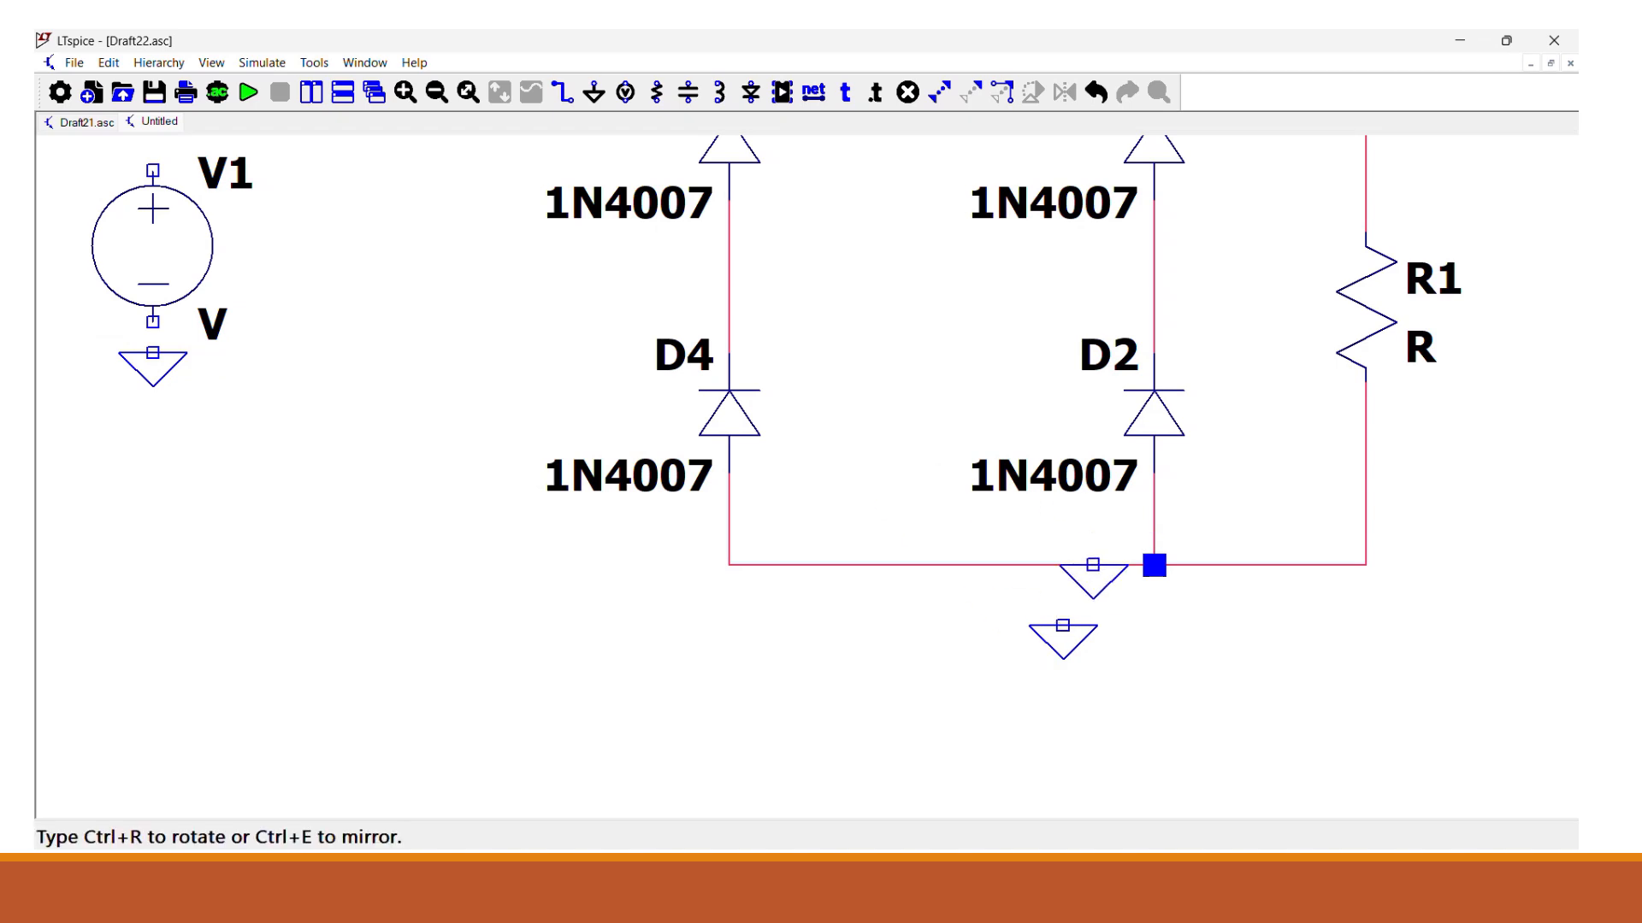
left_click(1064, 549)
key("Escape")
scroll(714, 692, "up", 1)
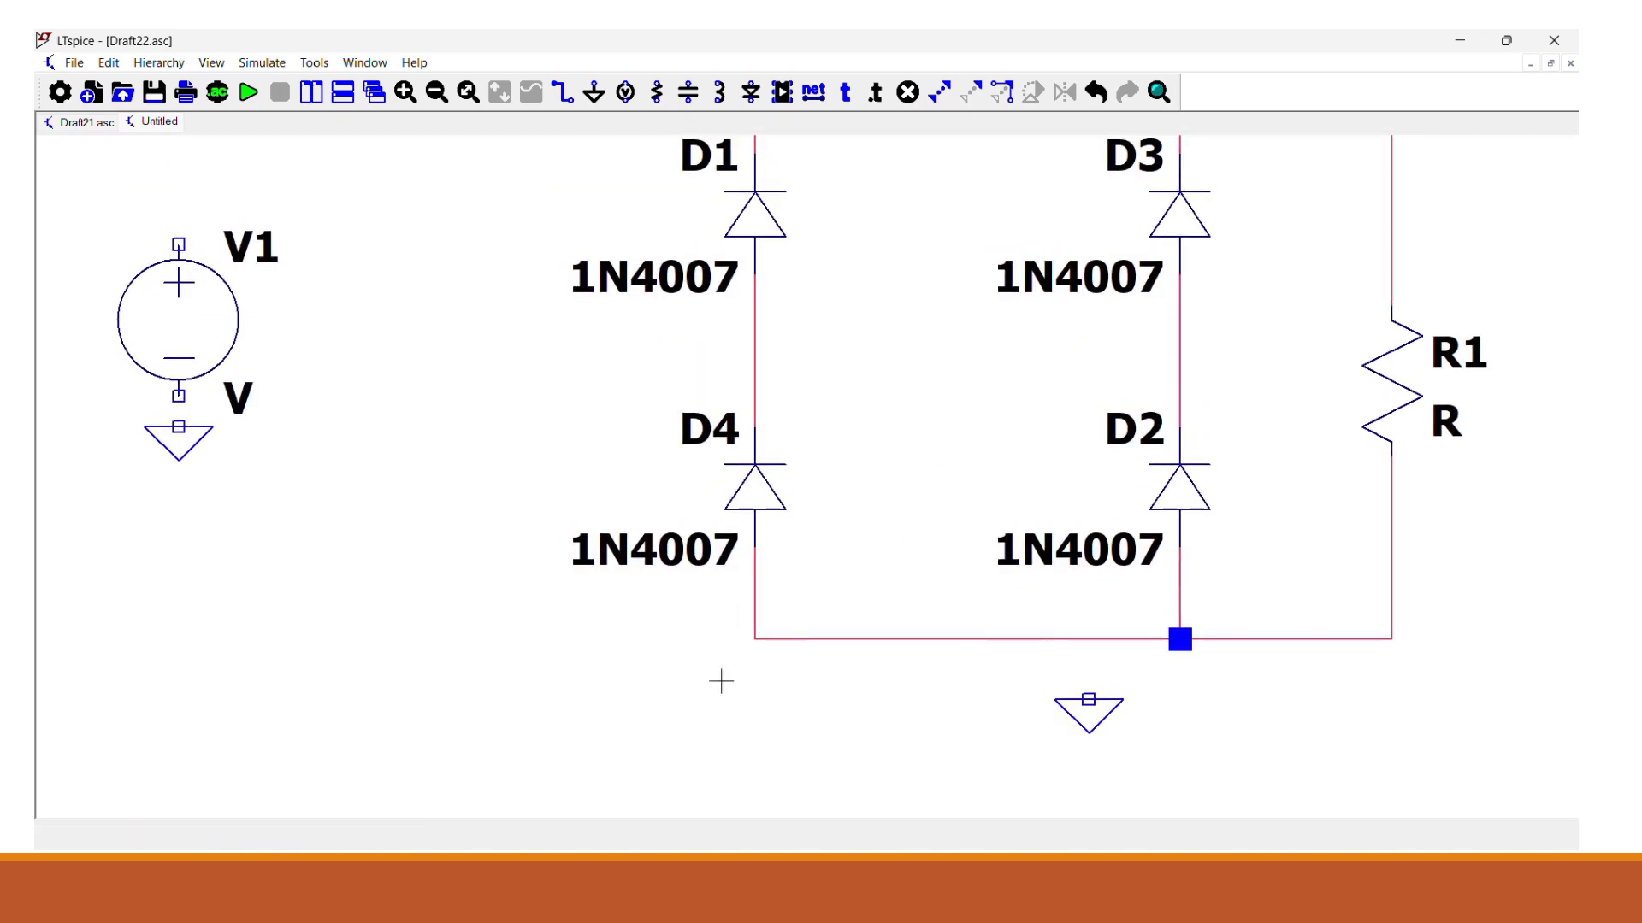
Wire the lower ground symbol up to the bridge's bottom rail
left_click(561, 94)
left_click(1089, 699)
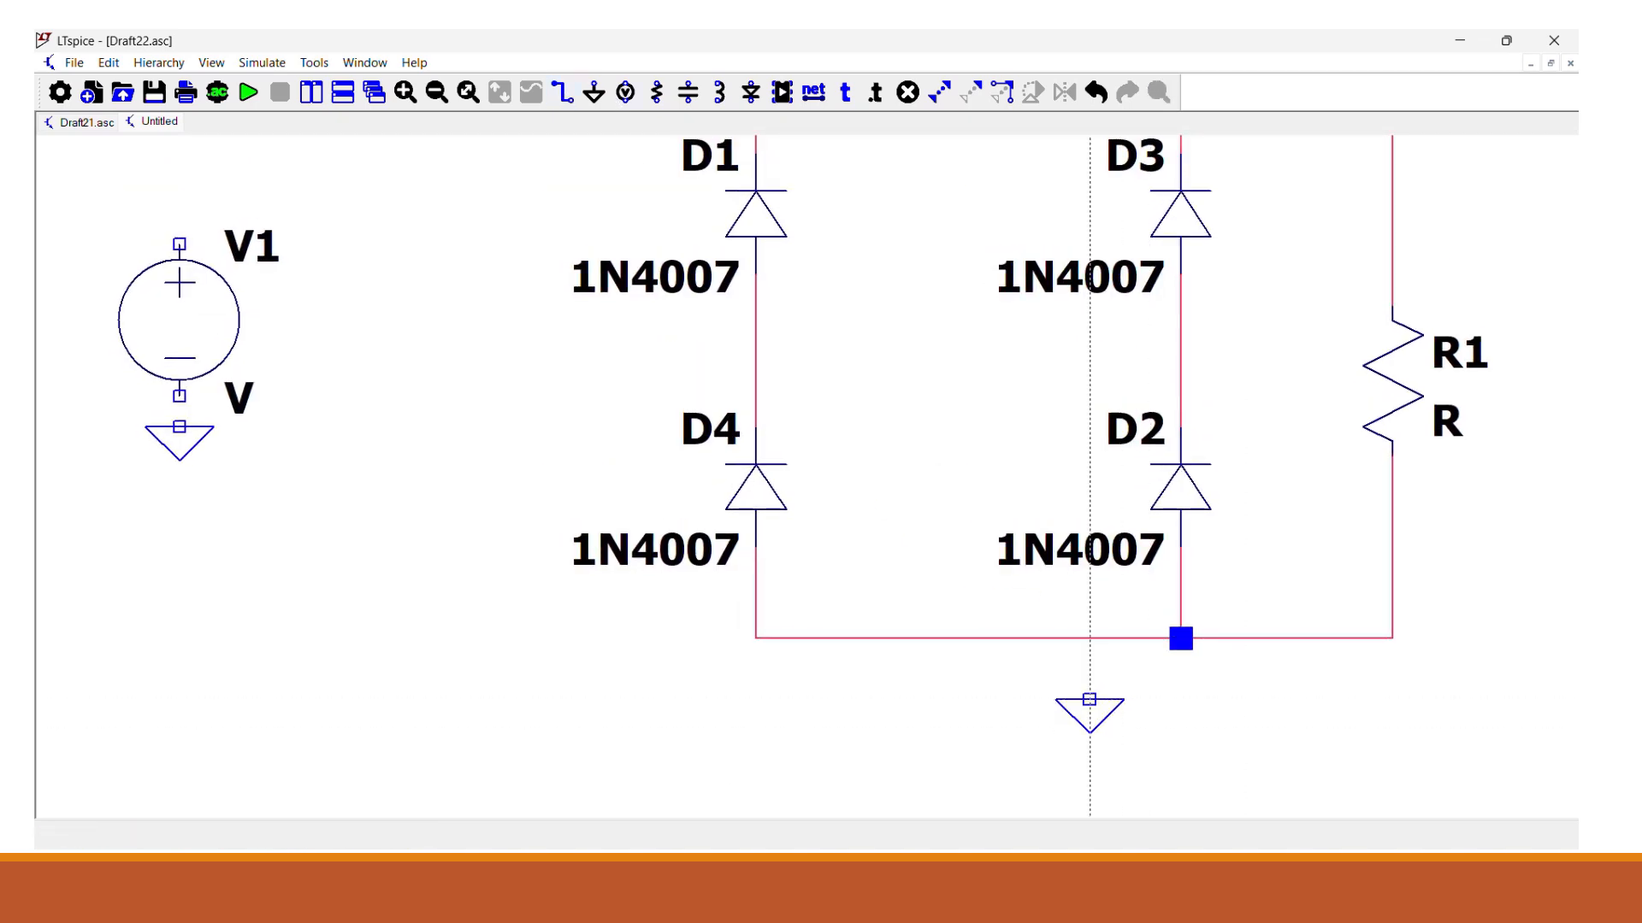
left_click(1089, 638)
key("Escape")
Wire the voltage source's negative terminal to the ground symbol beneath it
key("F3")
scroll(482, 599, "up", 1)
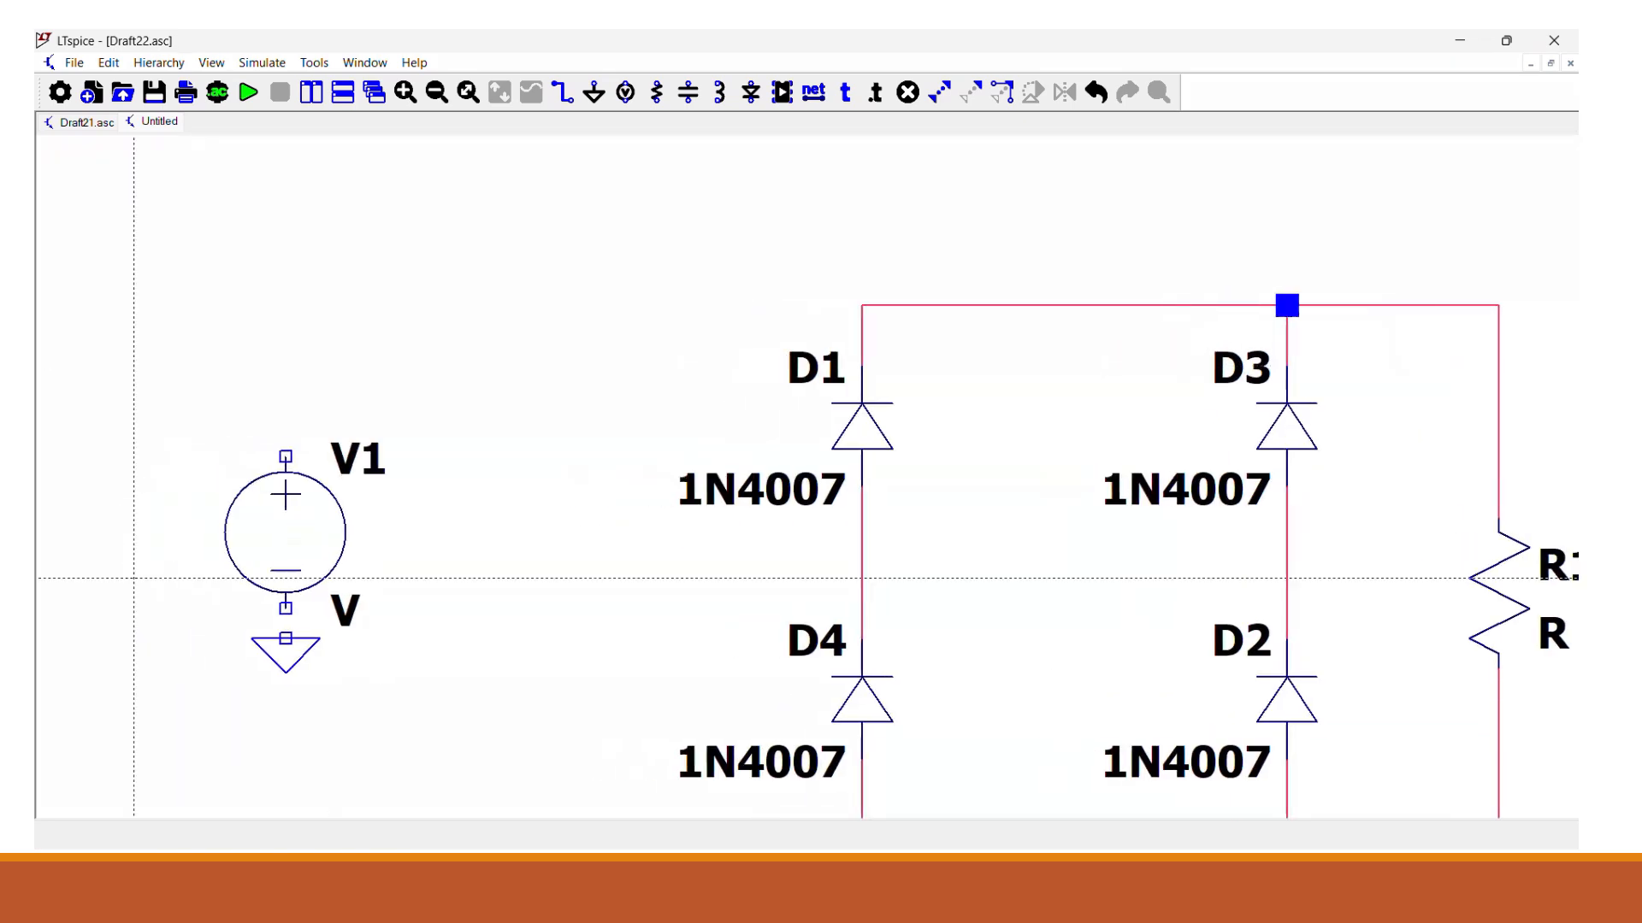
left_click(285, 578)
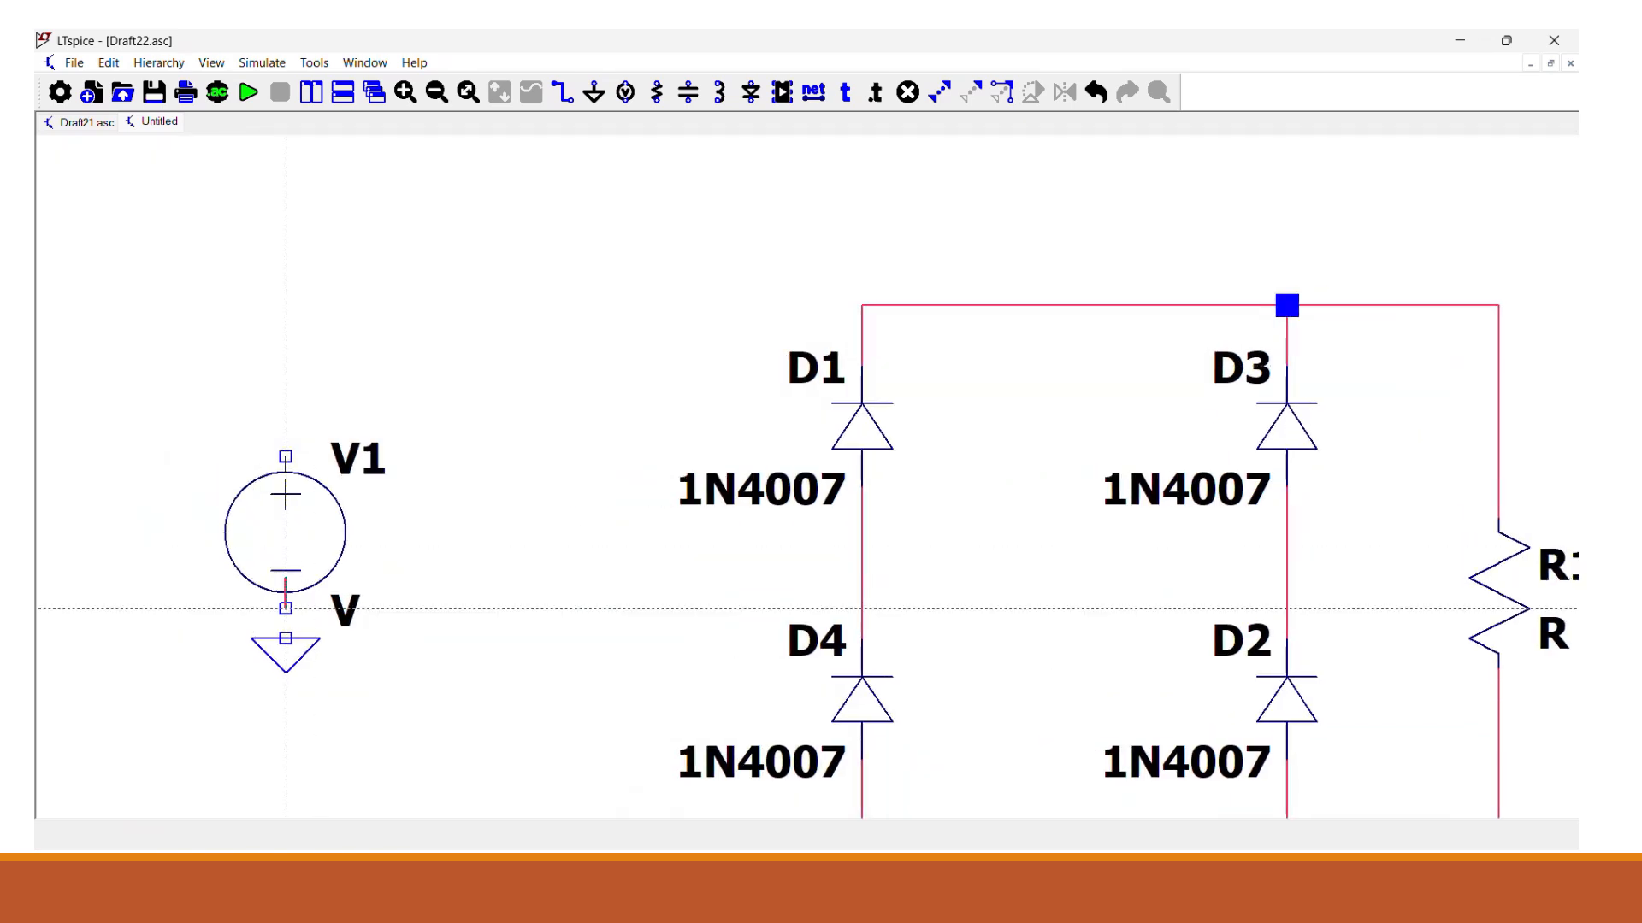
left_click(286, 608)
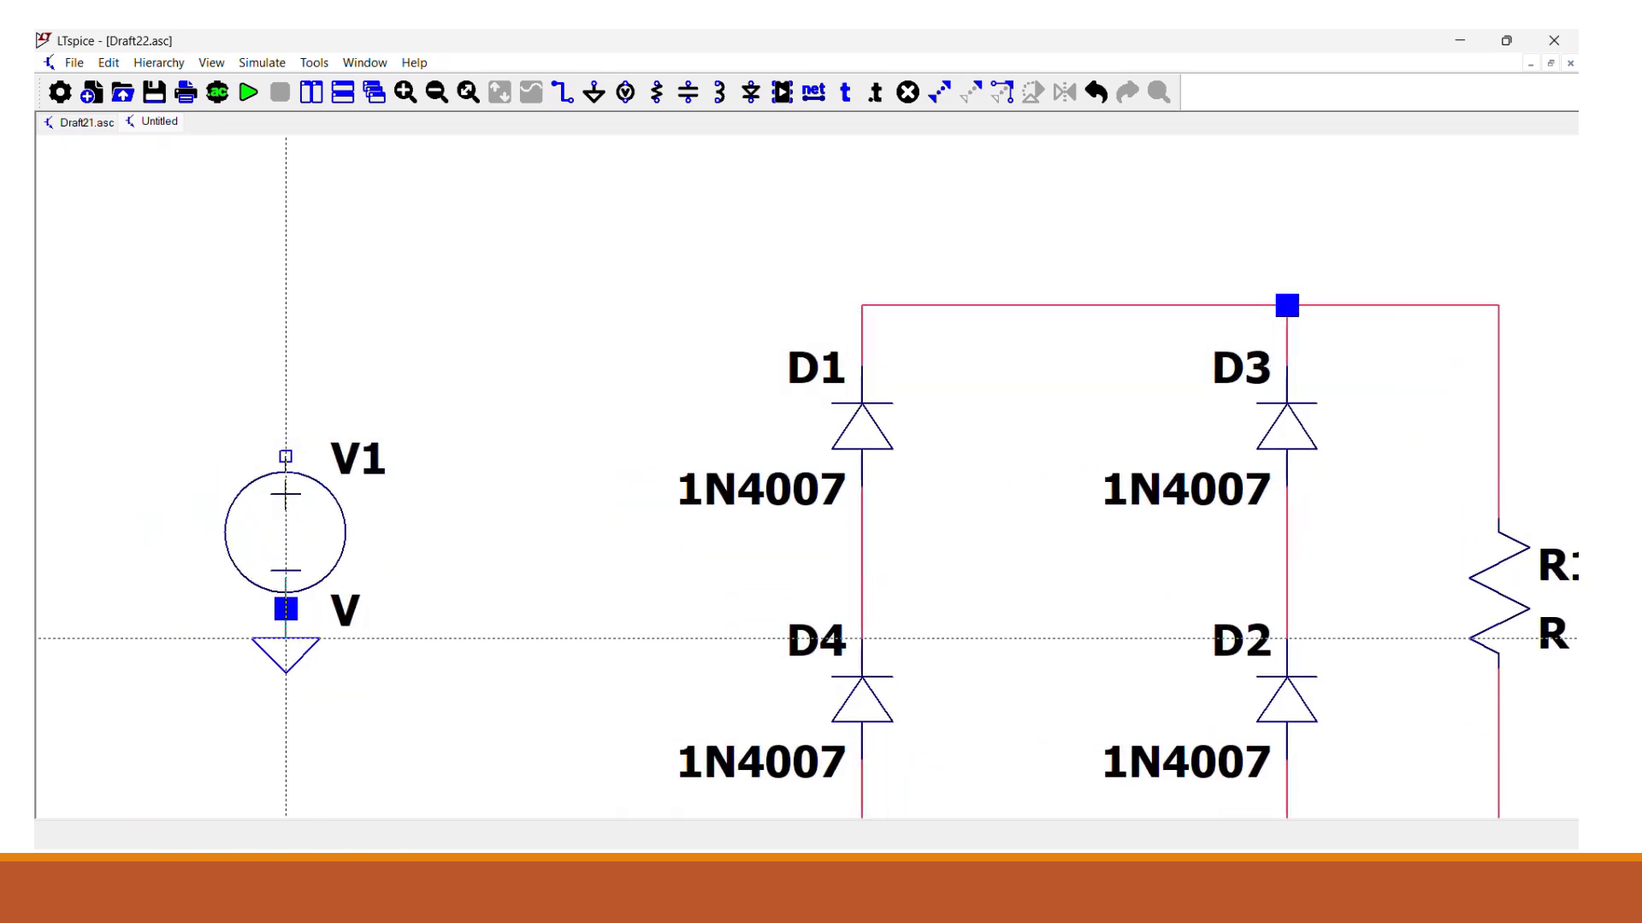
key("Escape")
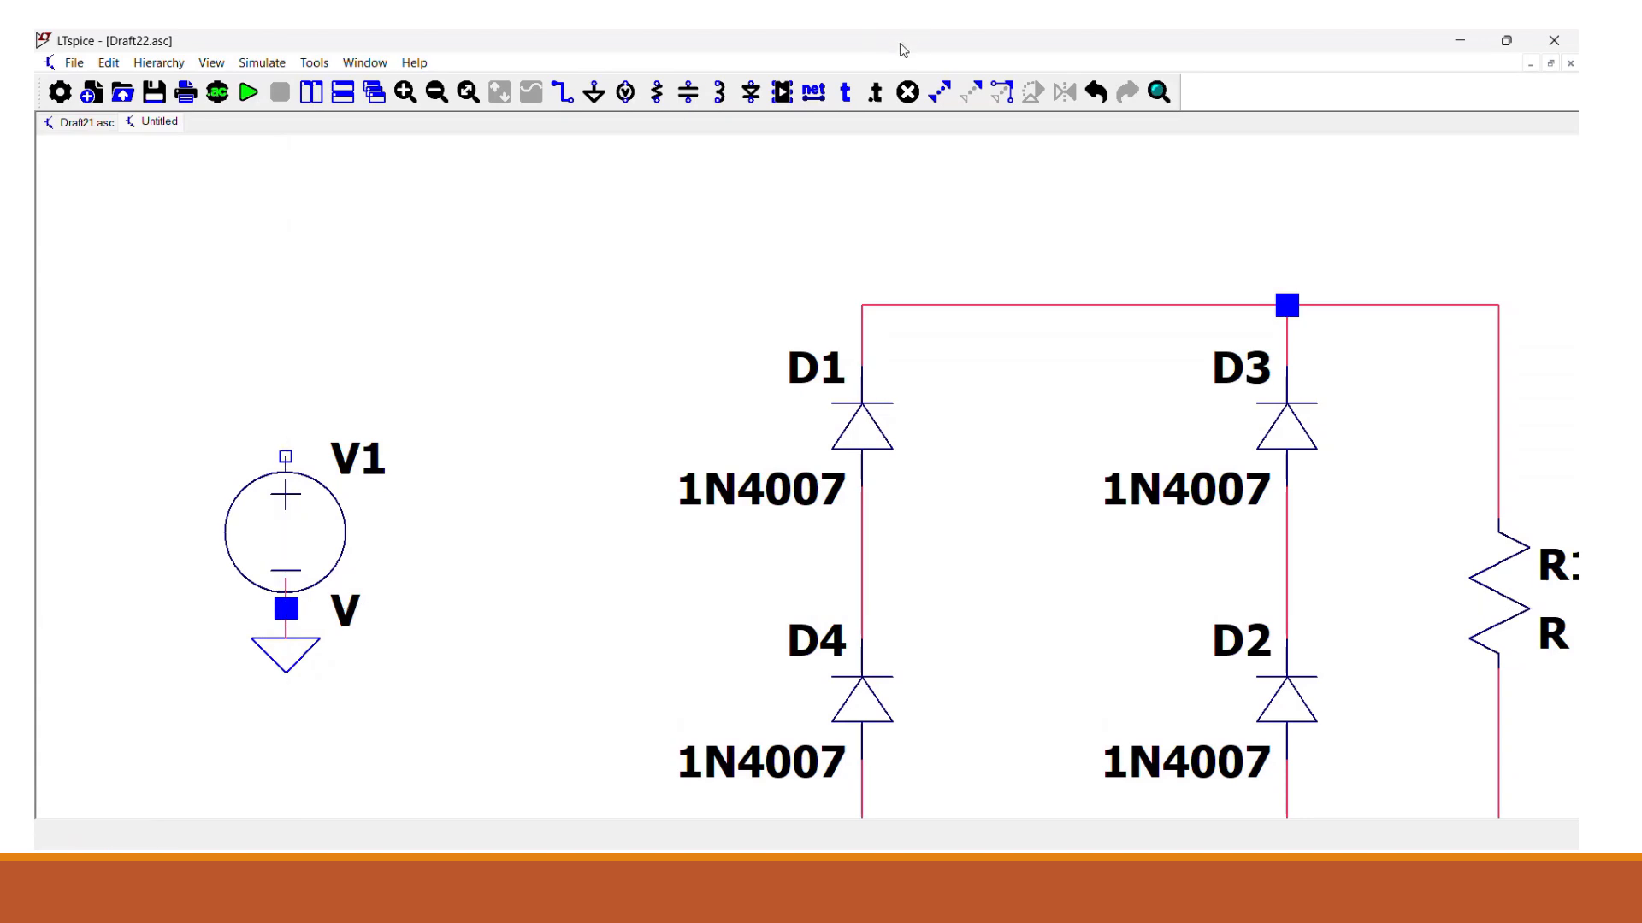
Delete the stray wire segment overlapping the voltage source's negative lead
left_click(908, 92)
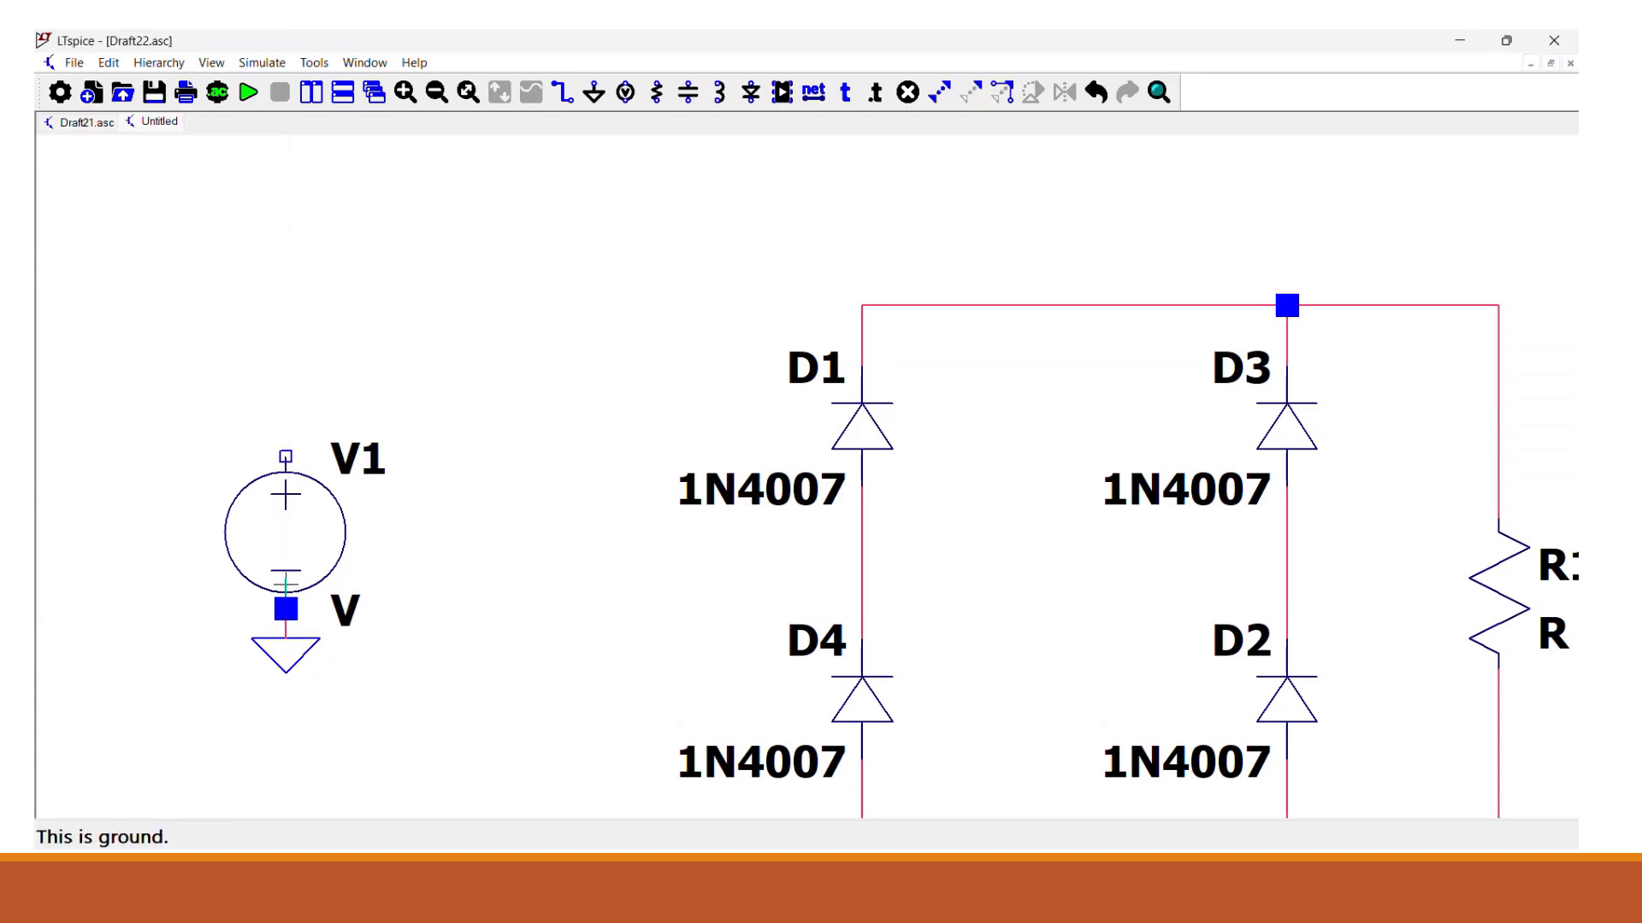
left_click(286, 603)
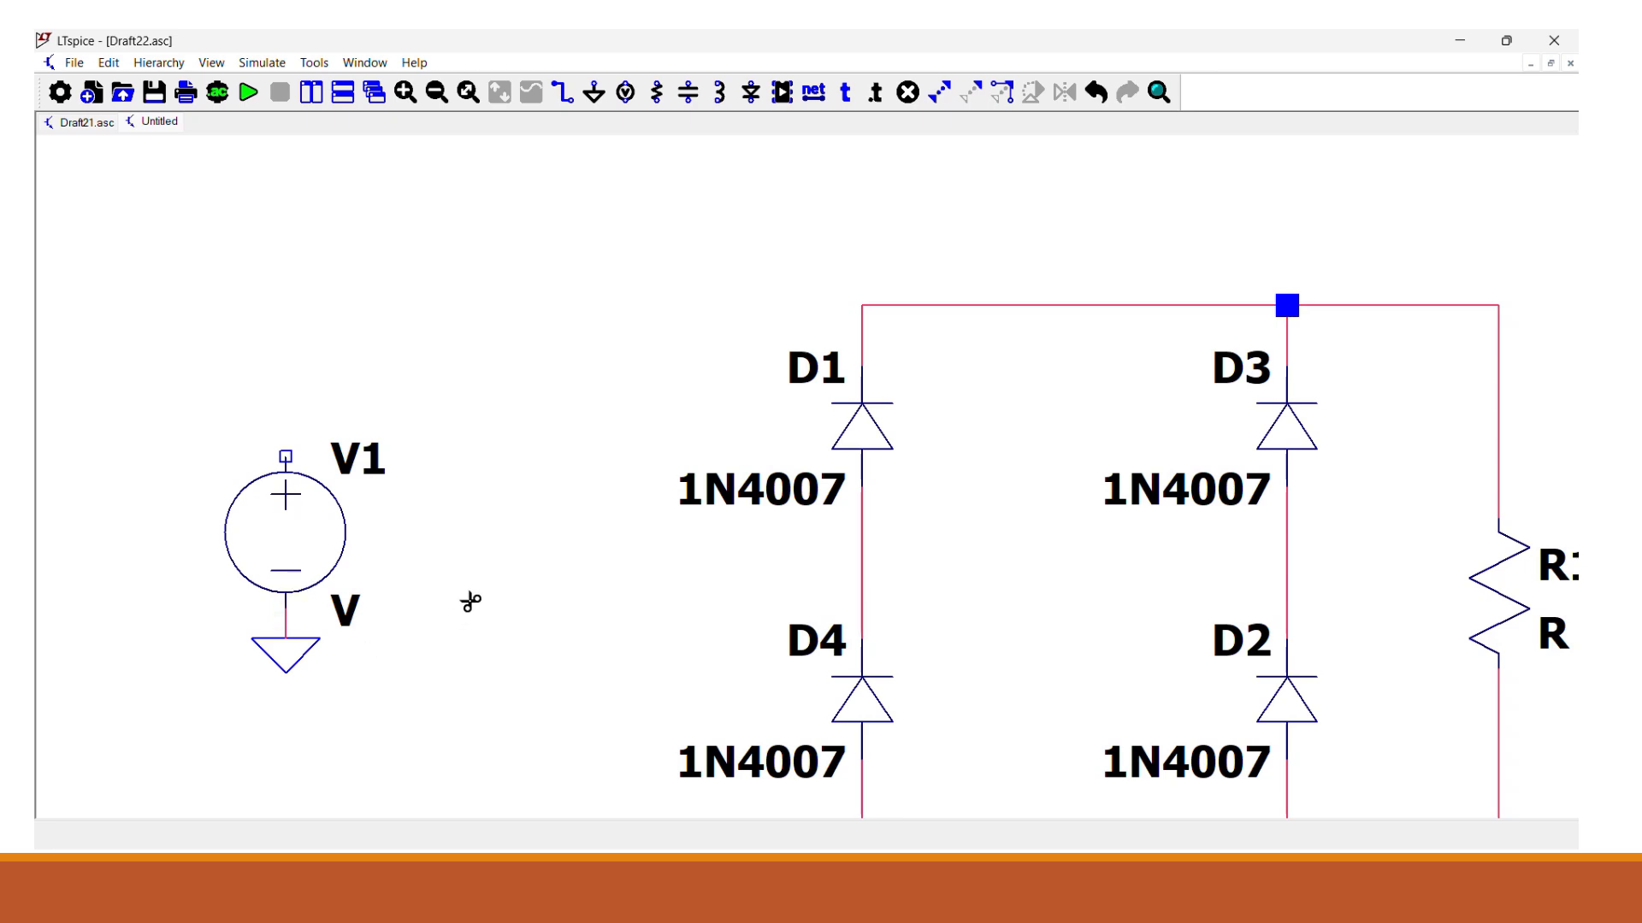
key("Escape")
Place two vertical inductors between the voltage source and the diode bridge, mirroring the second so they face each other
key("l")
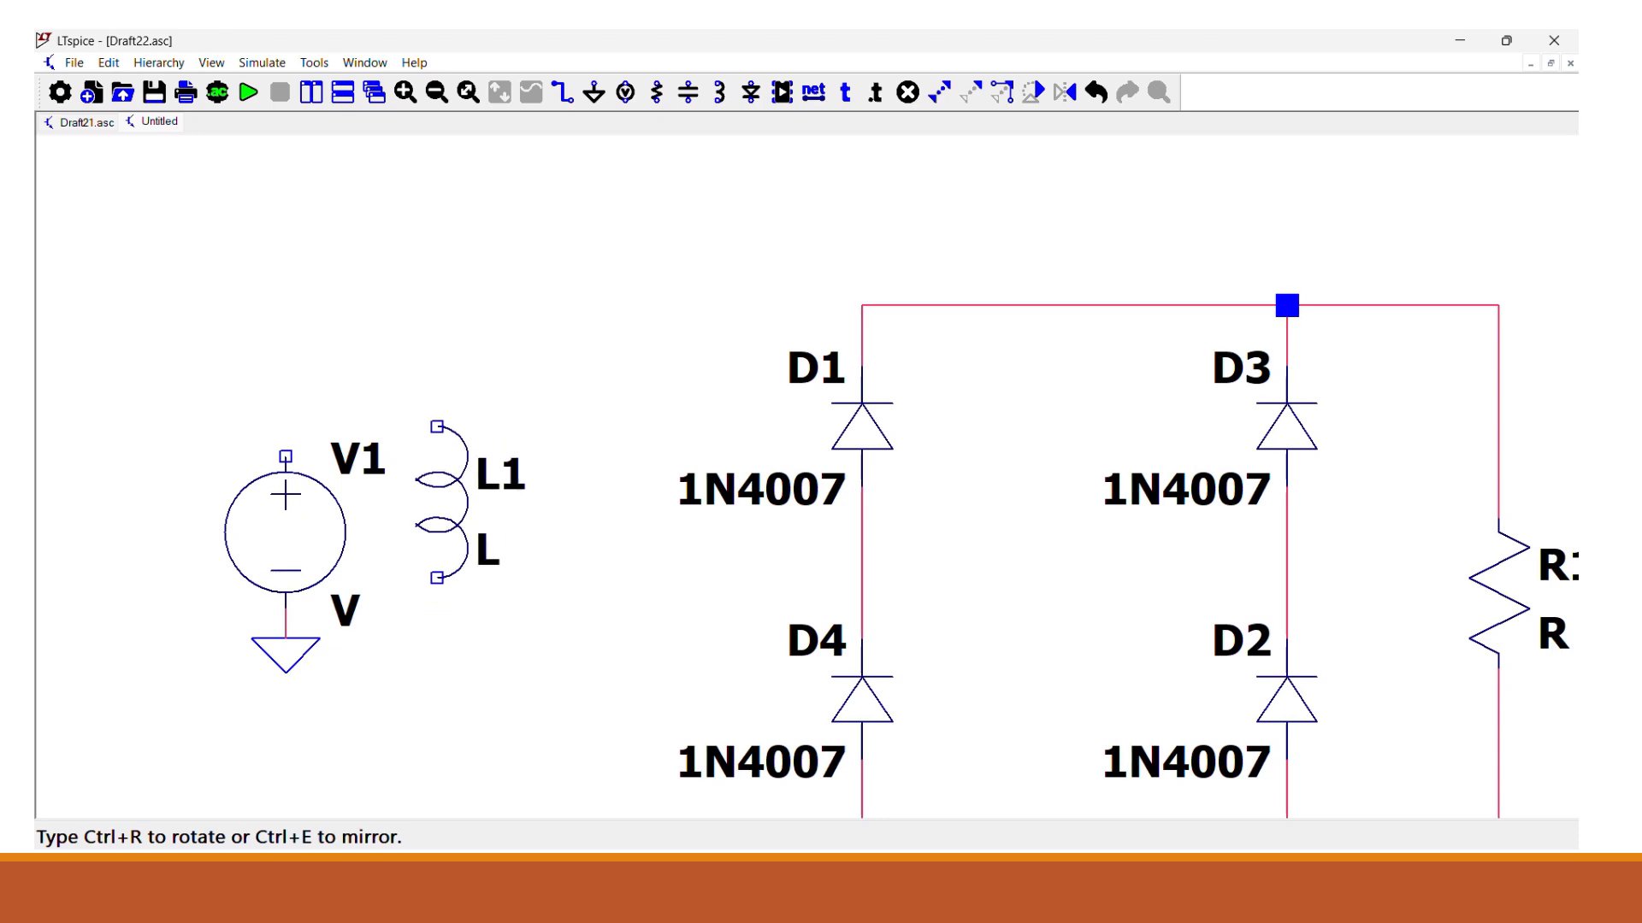
left_click(437, 425)
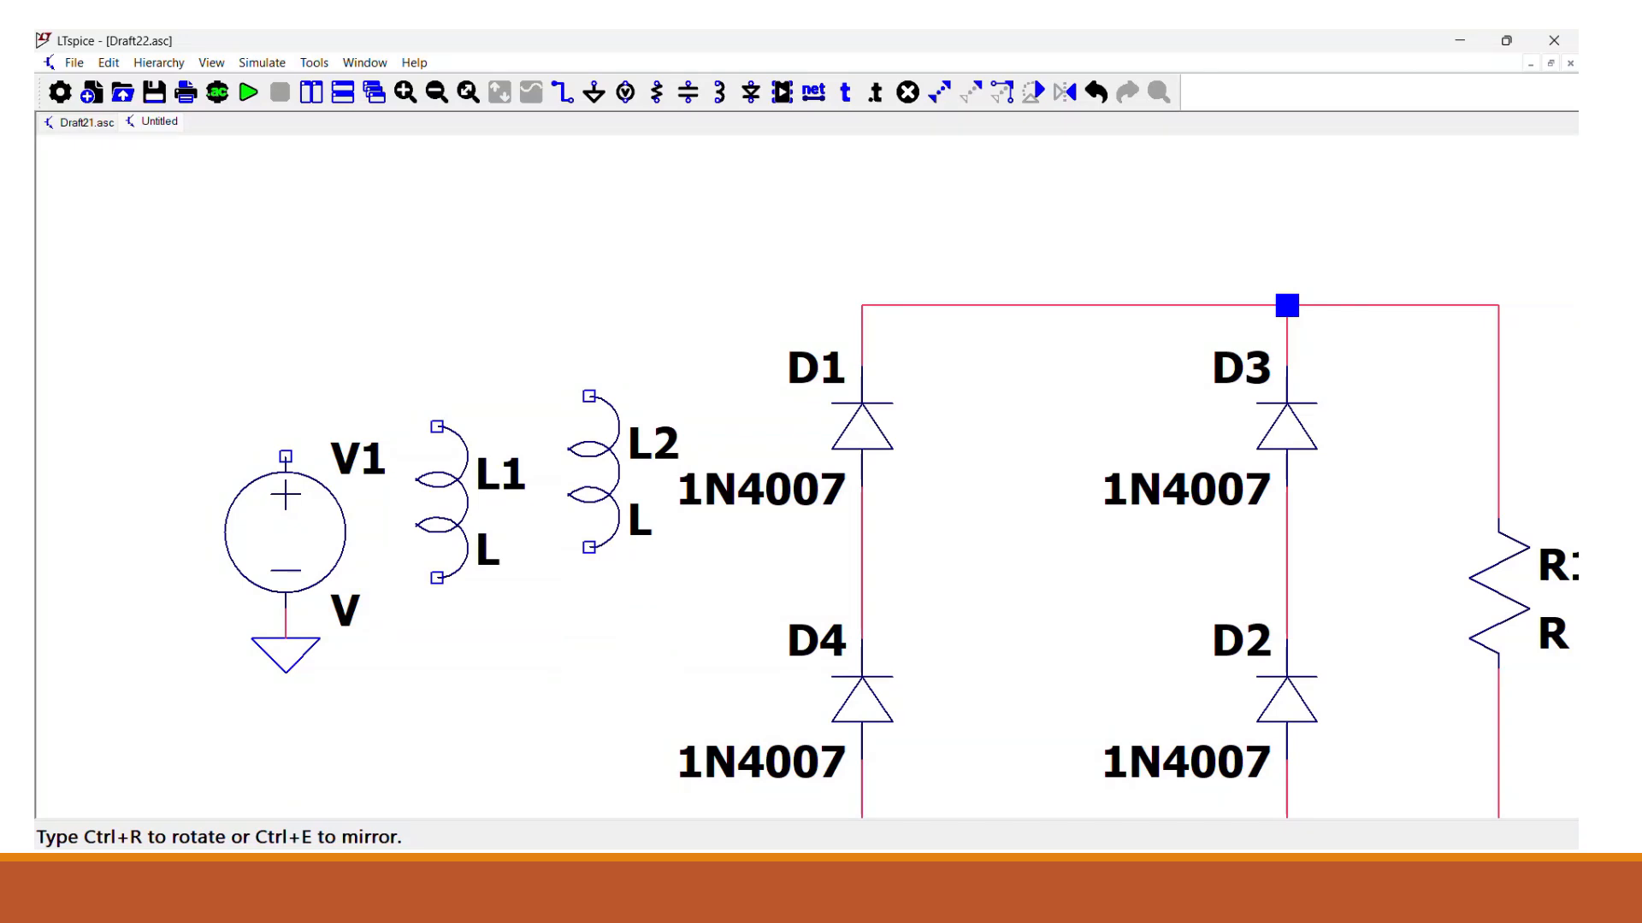
key("ctrl+e")
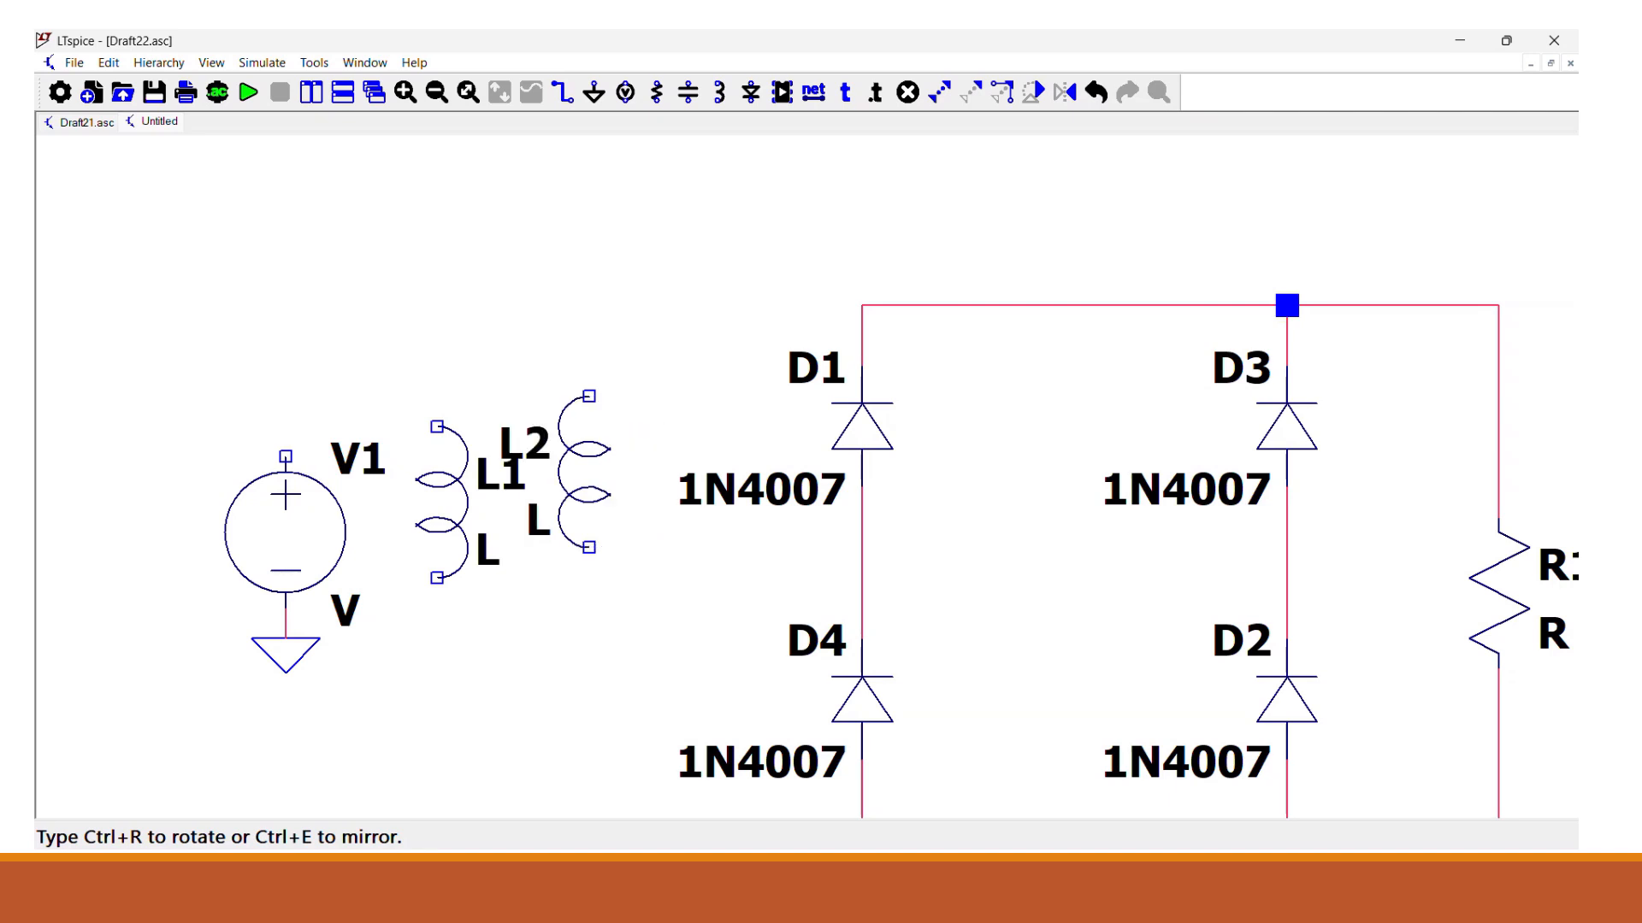
left_click(618, 425)
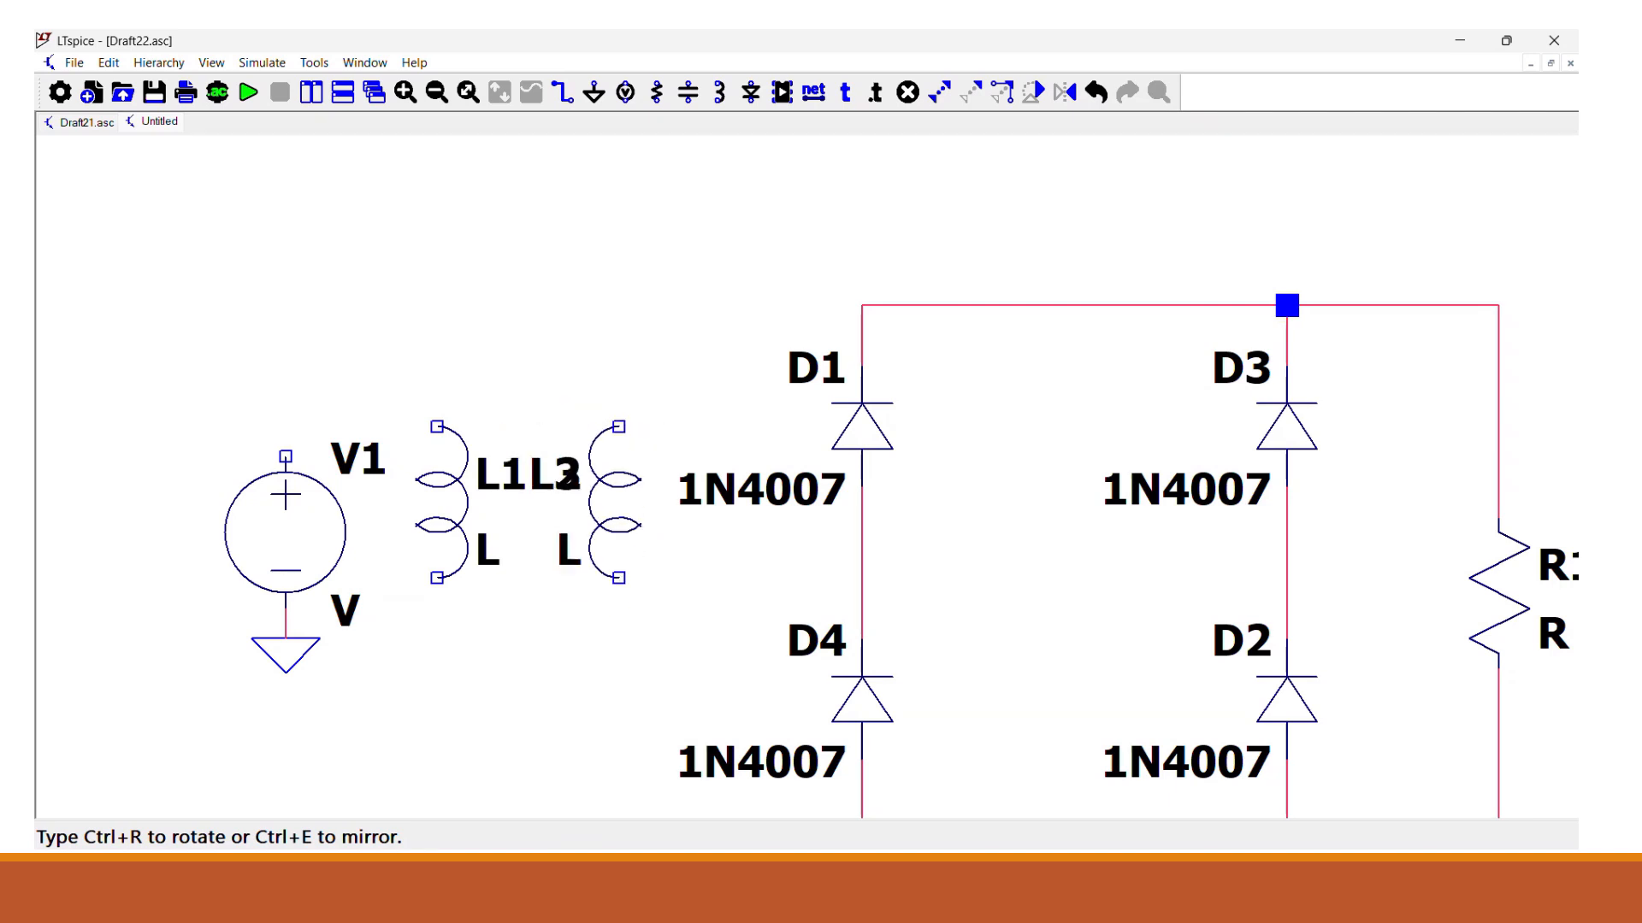
key("Escape")
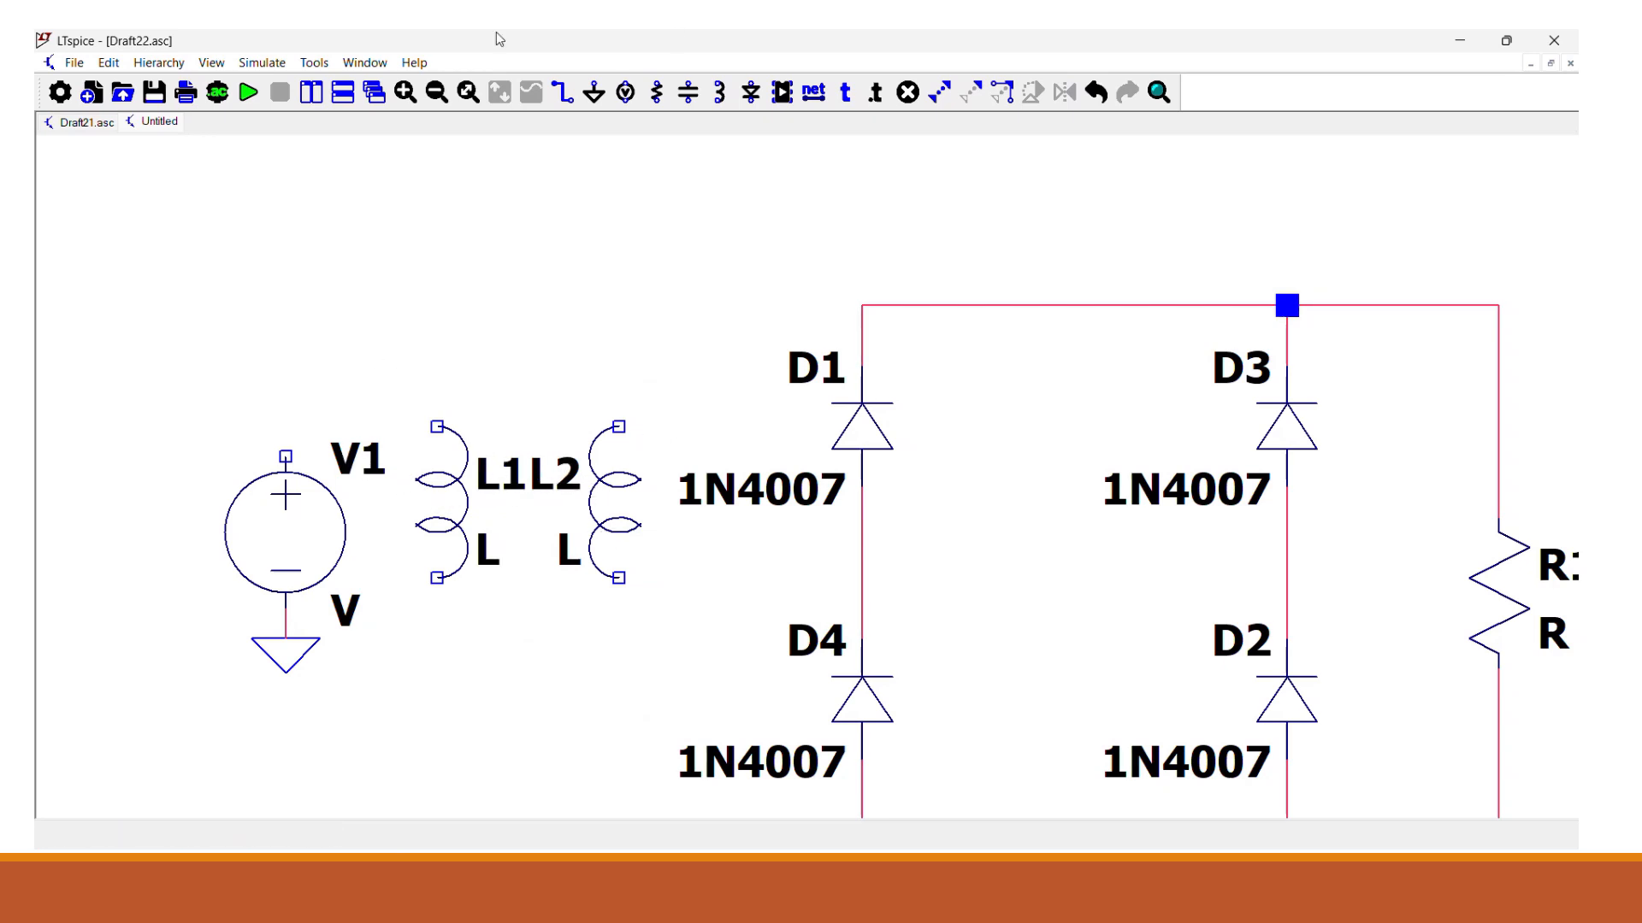
Wire the voltage source's positive terminal to the top of inductor L1 and L1's lower end to the source's grounded terminal
left_click(562, 93)
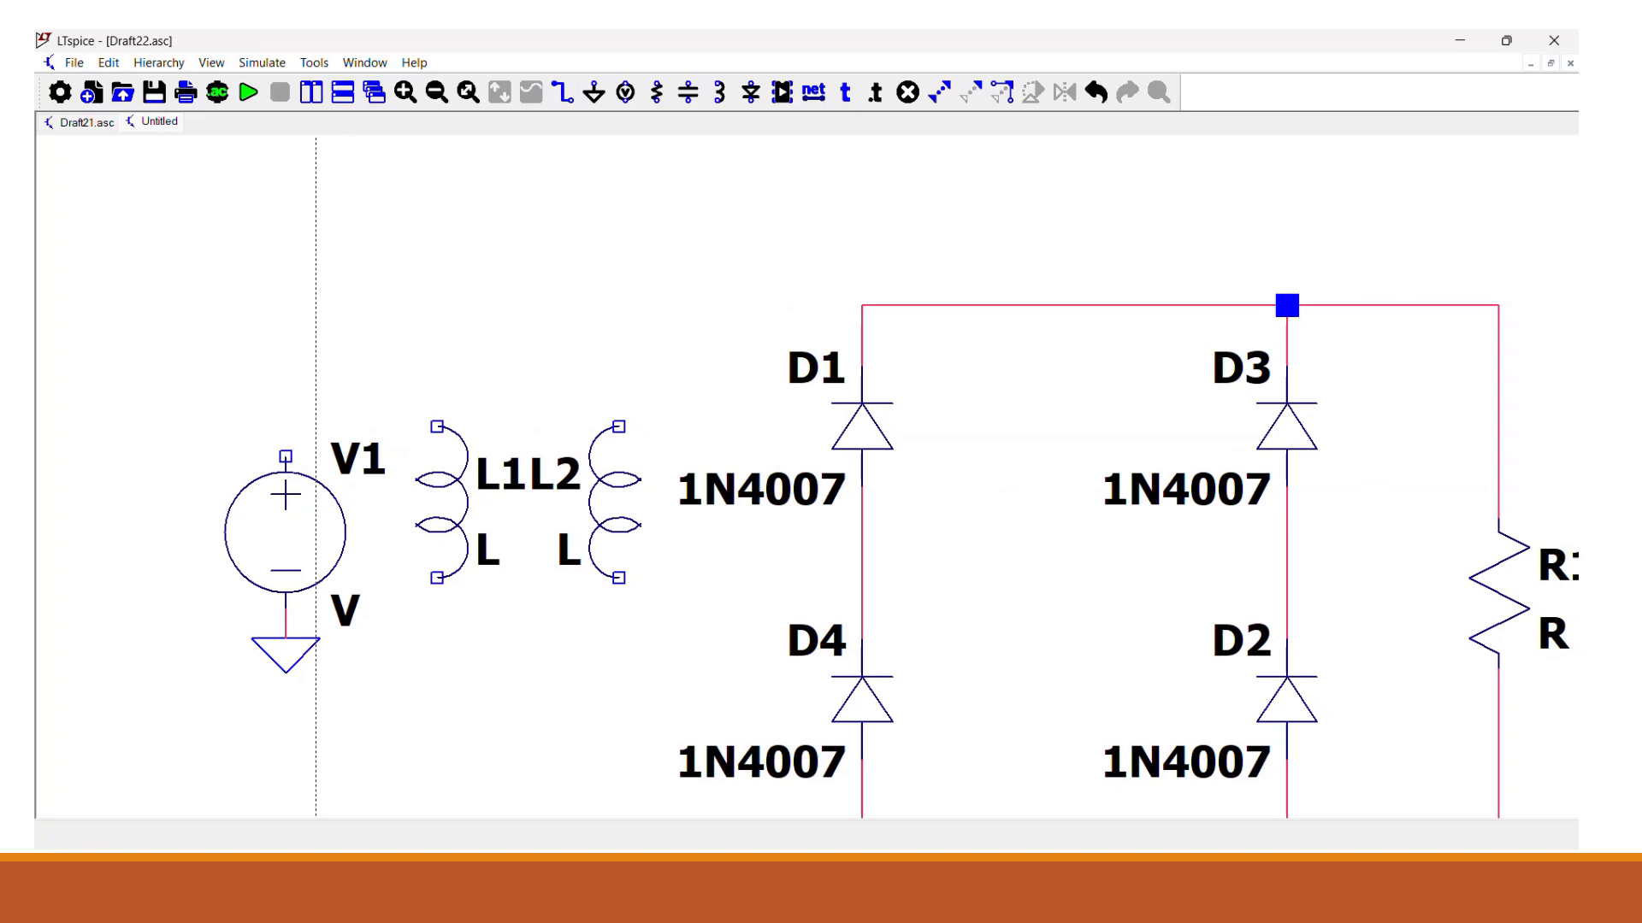
left_click(286, 457)
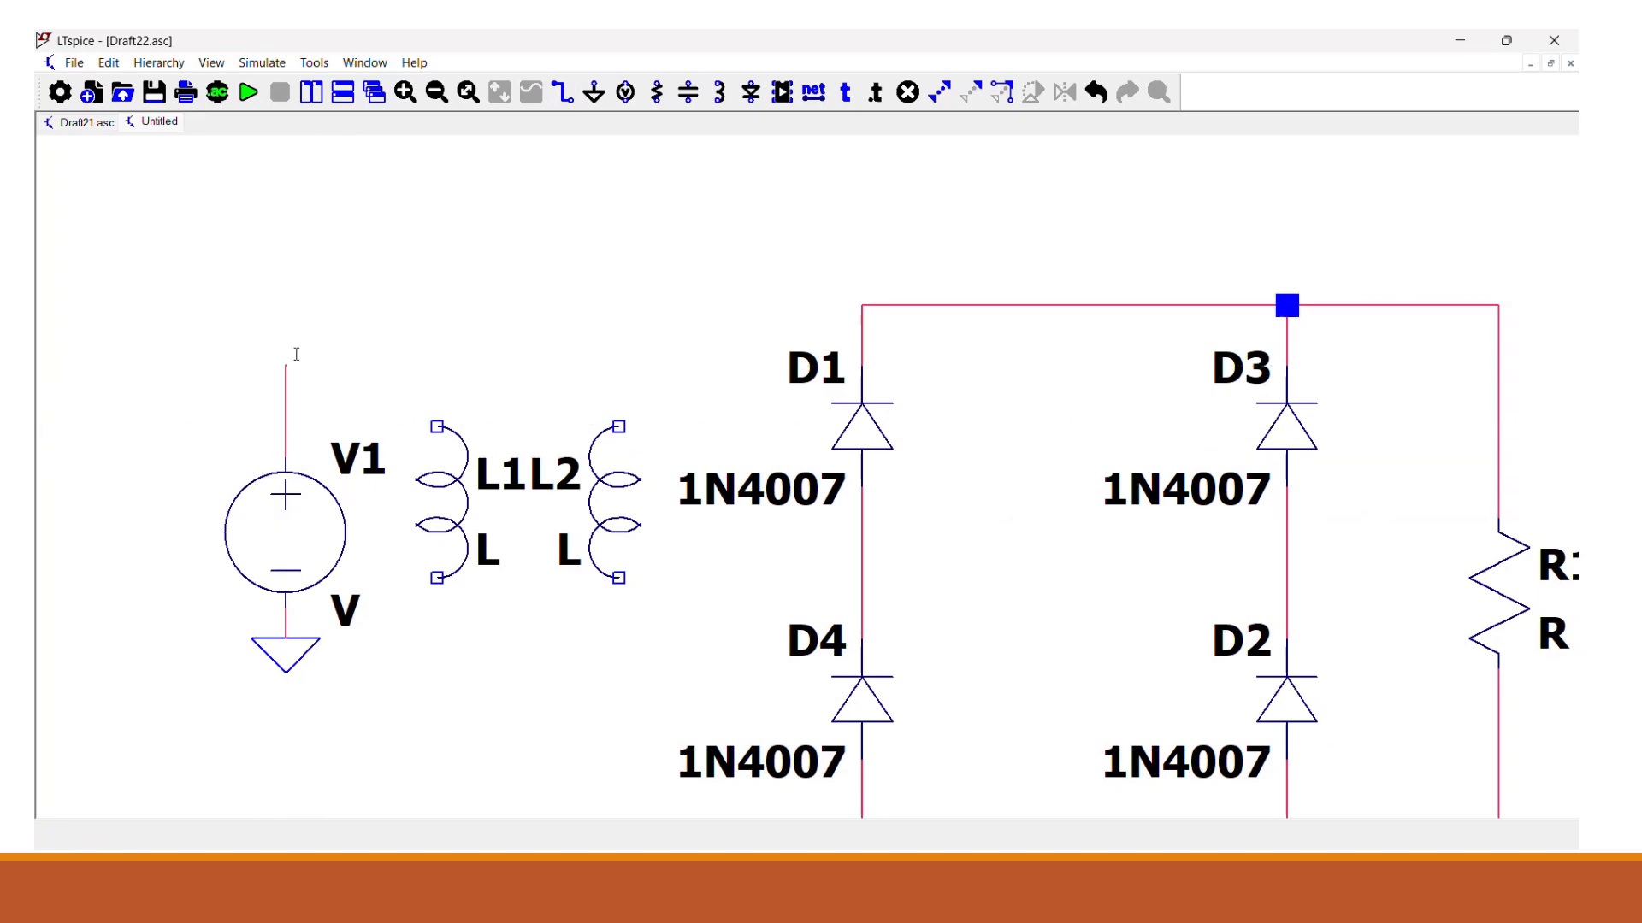
left_click(437, 366)
left_click(437, 426)
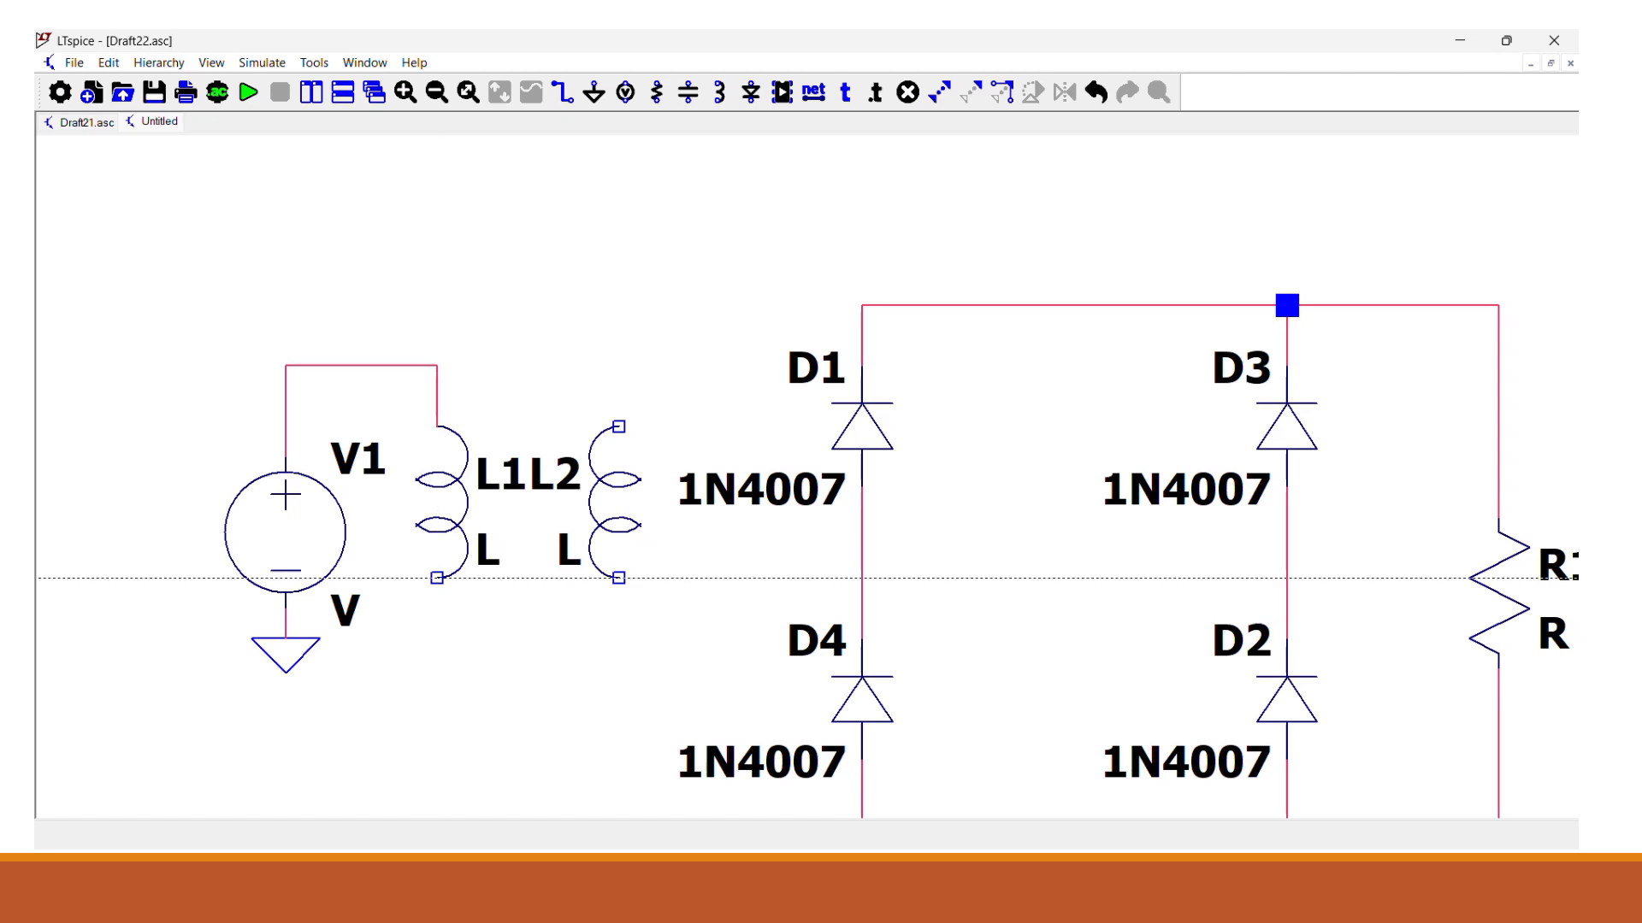
left_click(437, 577)
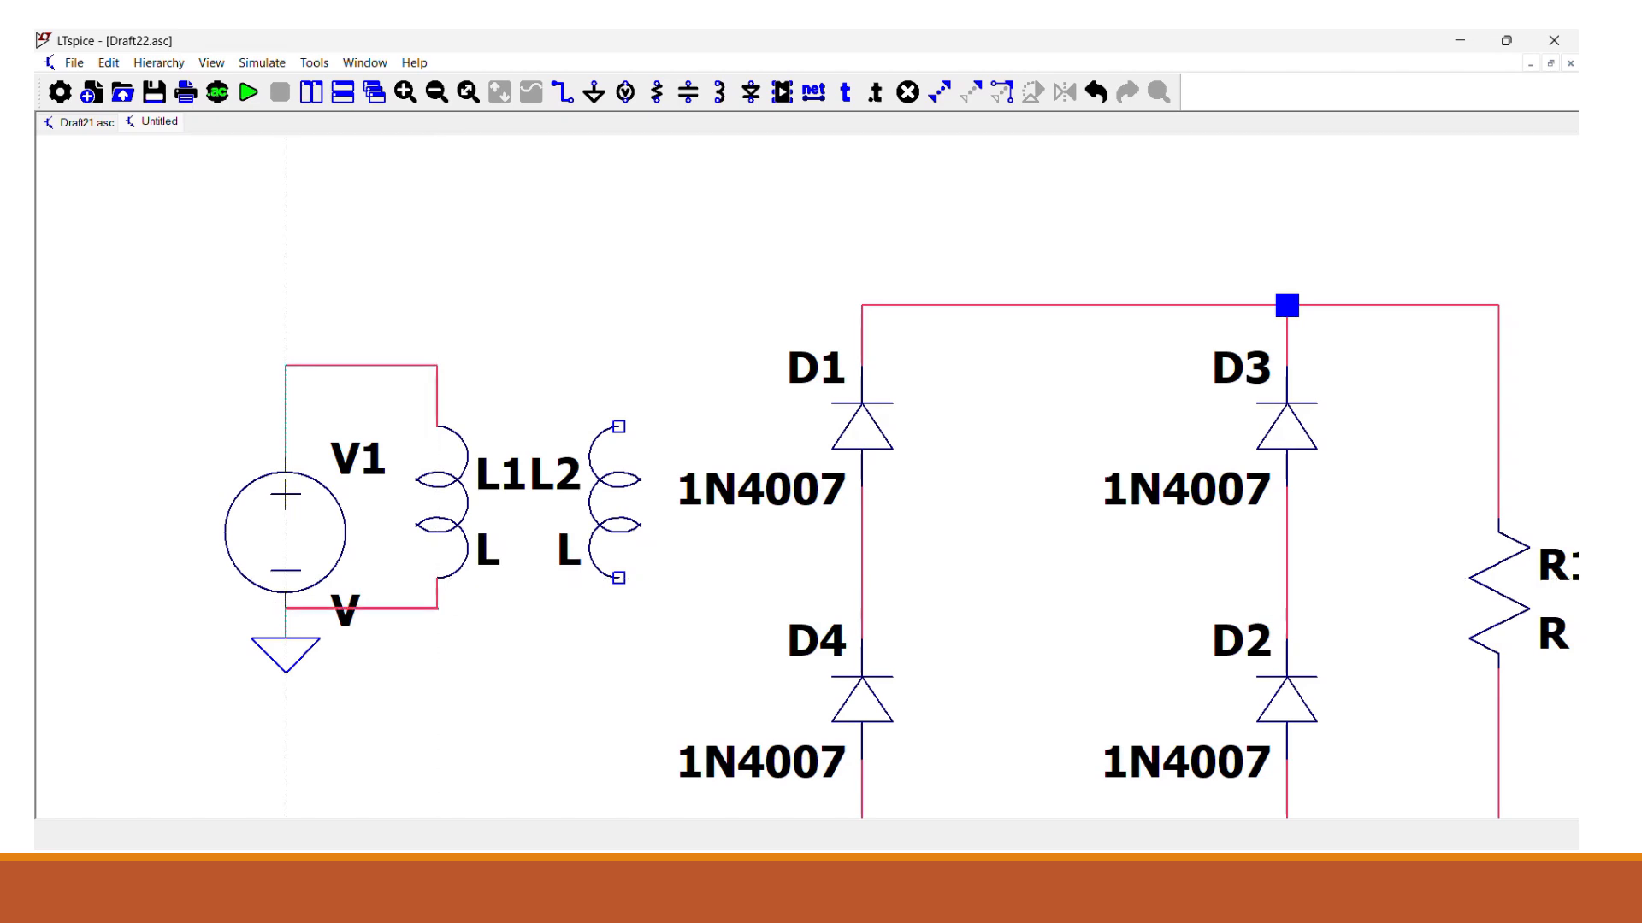
left_click(285, 609)
key("Escape")
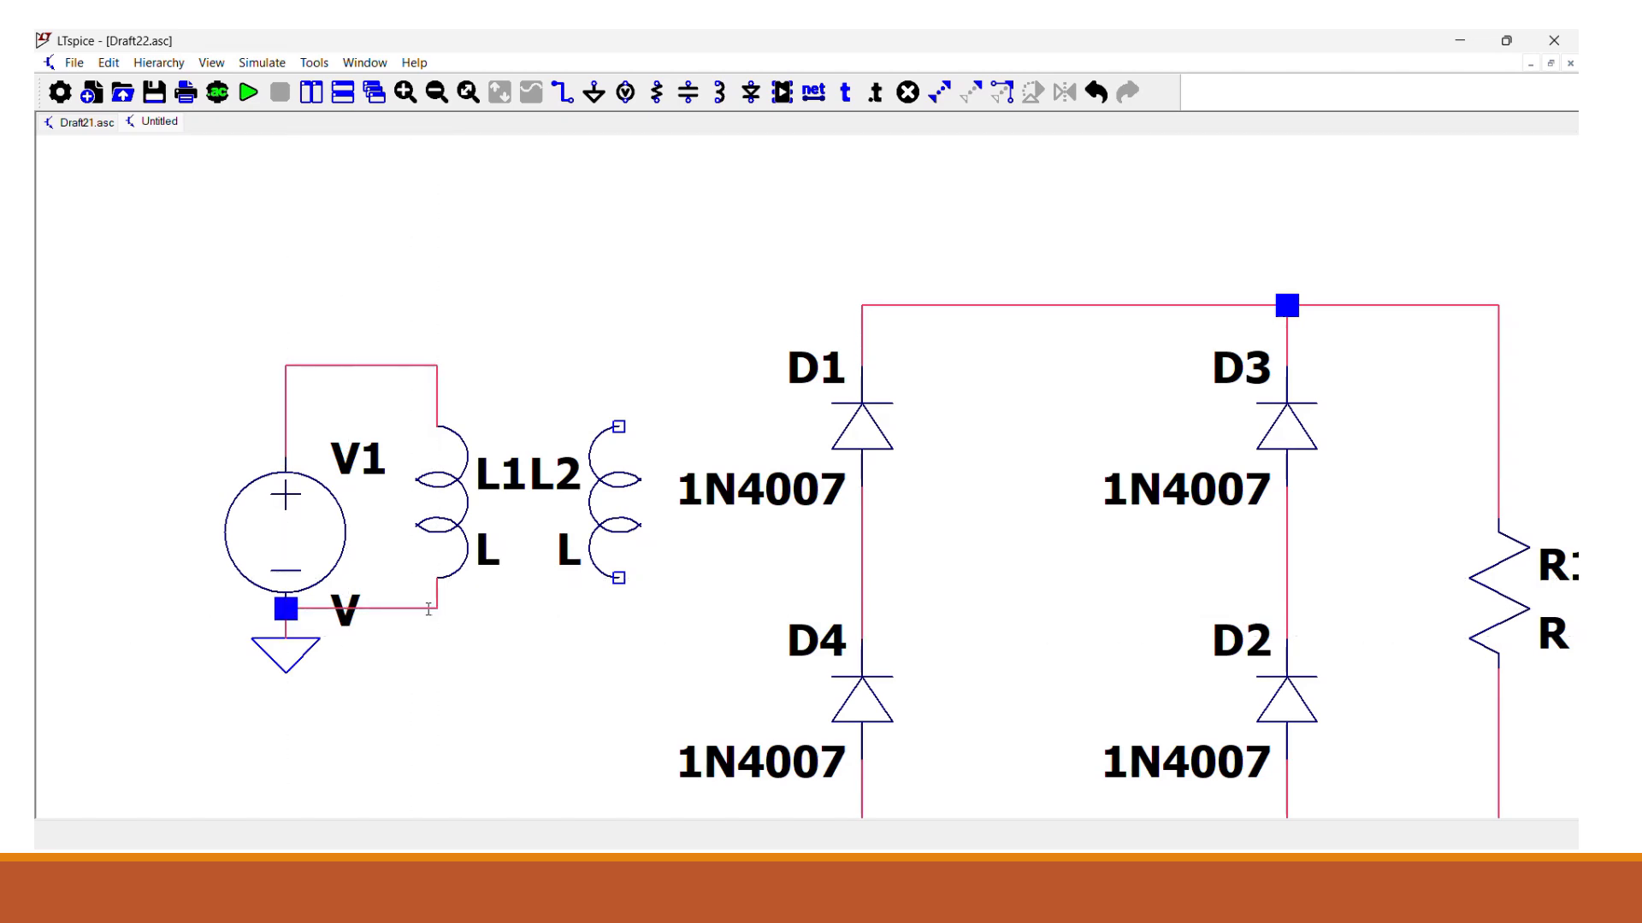
Wire L2's lower end to the node between D3 and D2, and its upper end to the node between D1 and D4
key("F3")
left_click(618, 578)
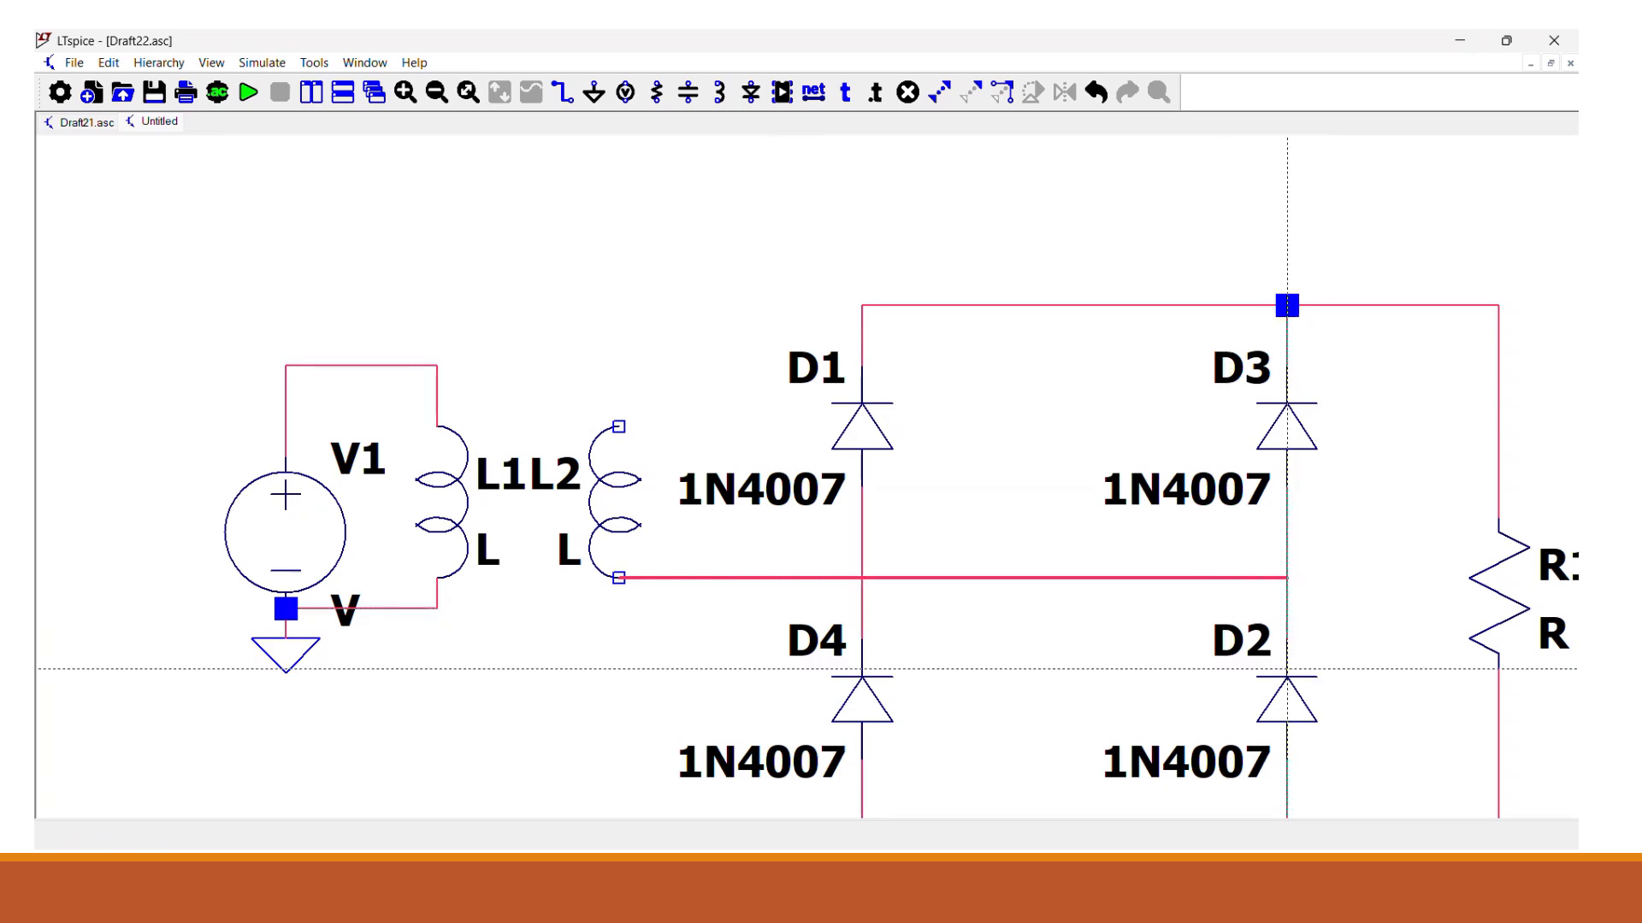
left_click(1287, 578)
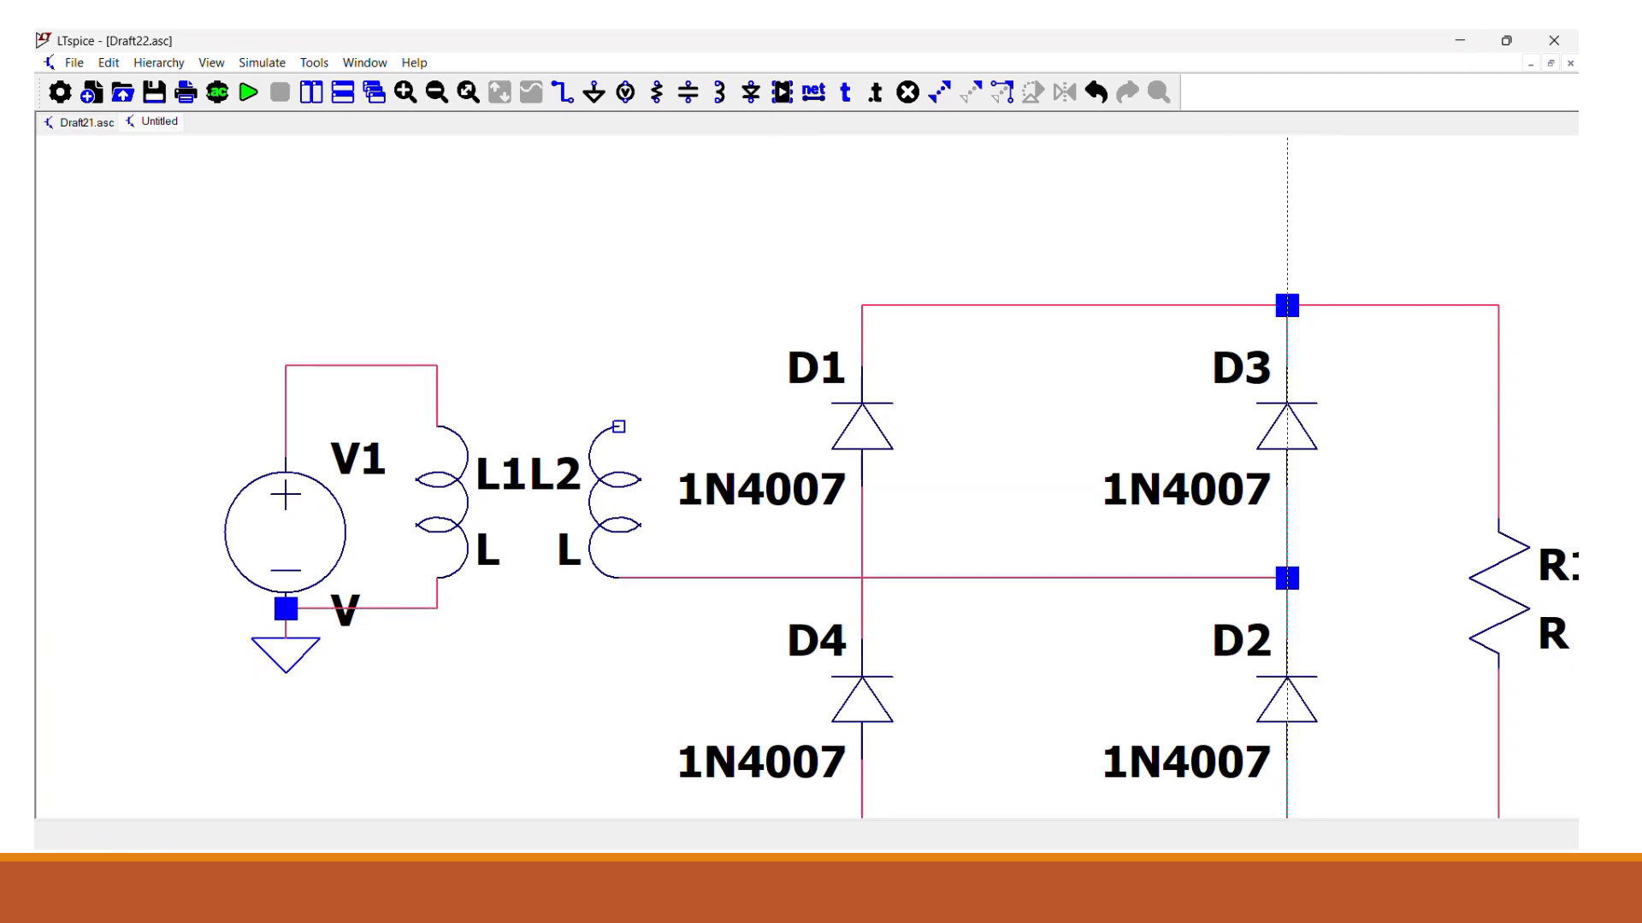
left_click(618, 425)
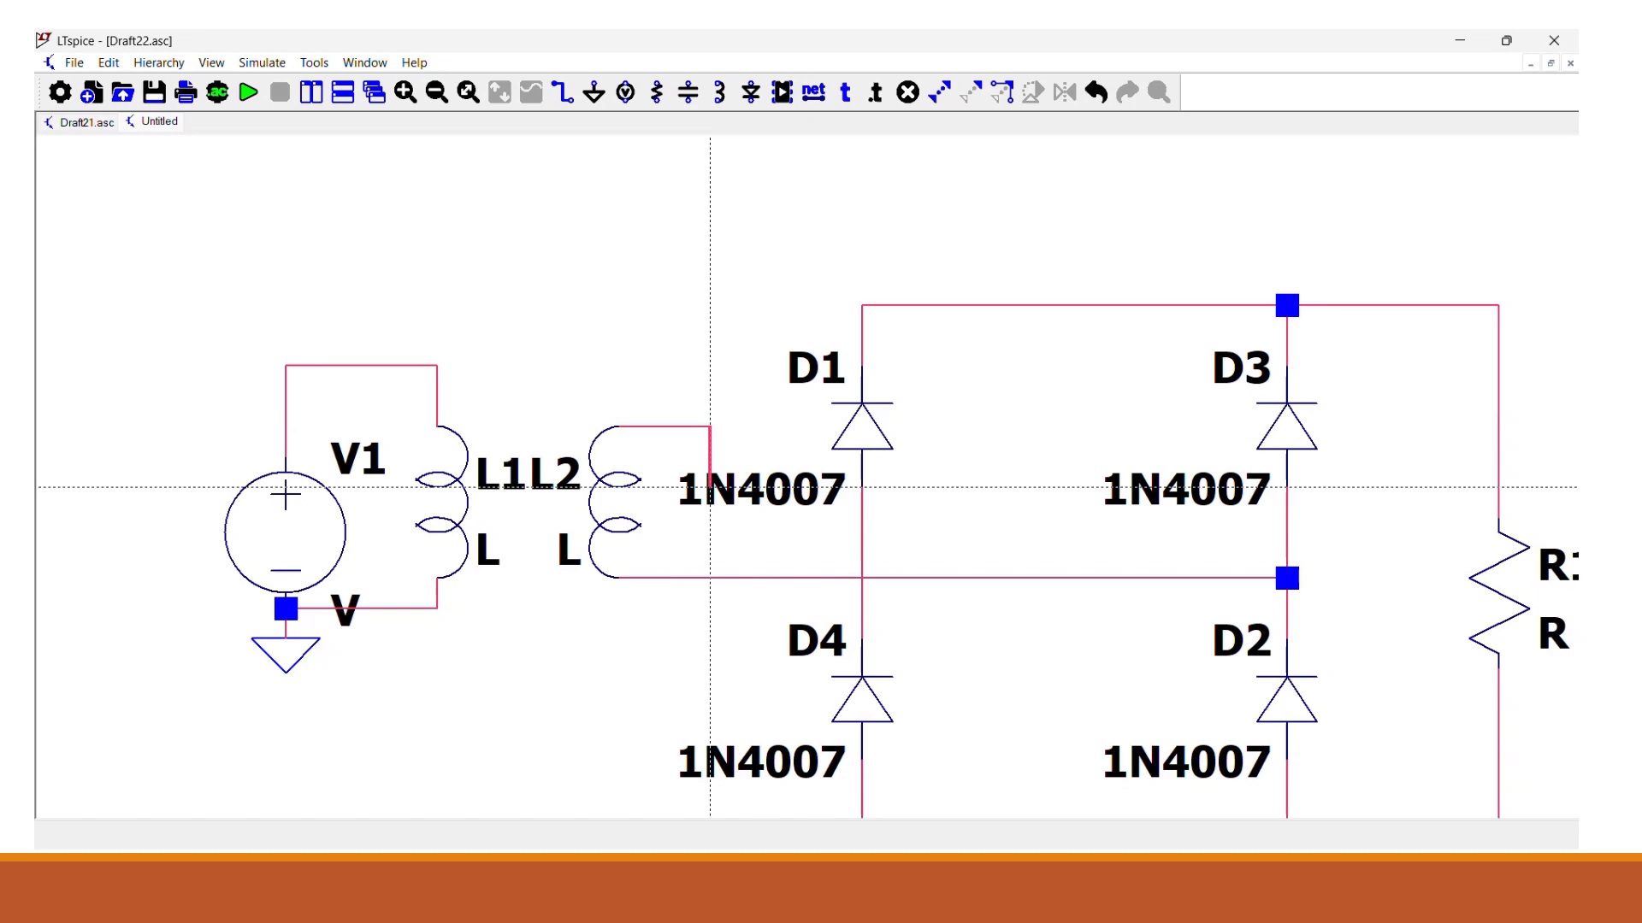
left_click(862, 487)
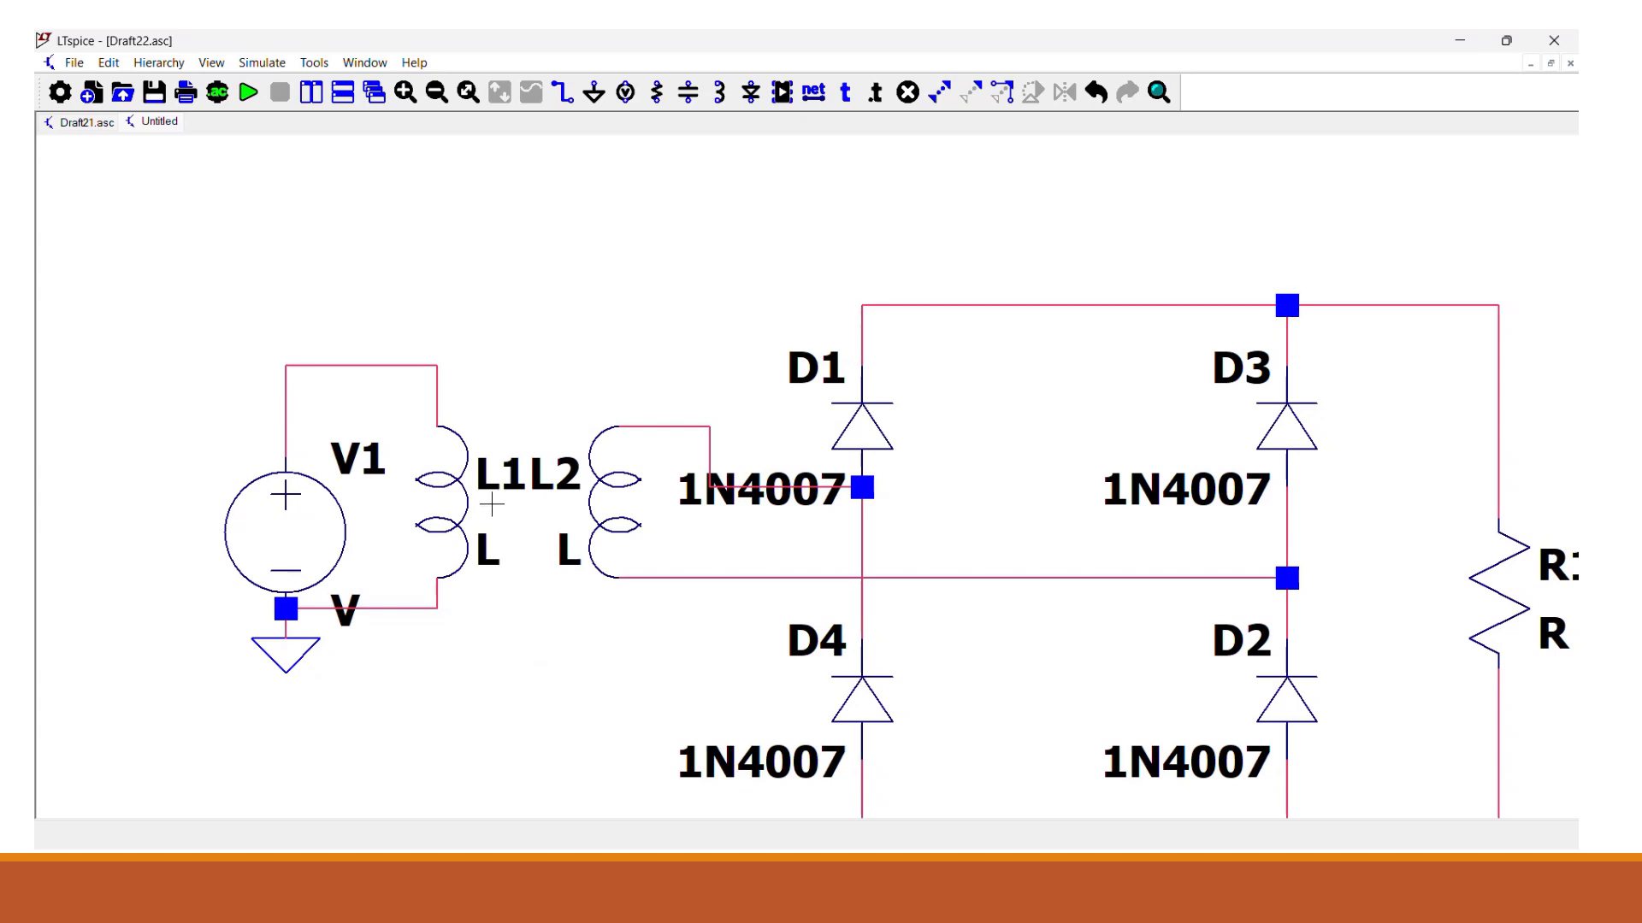
Add the SPICE directive "K Lp Ls 1" and place it above the two inductors
left_click(879, 101)
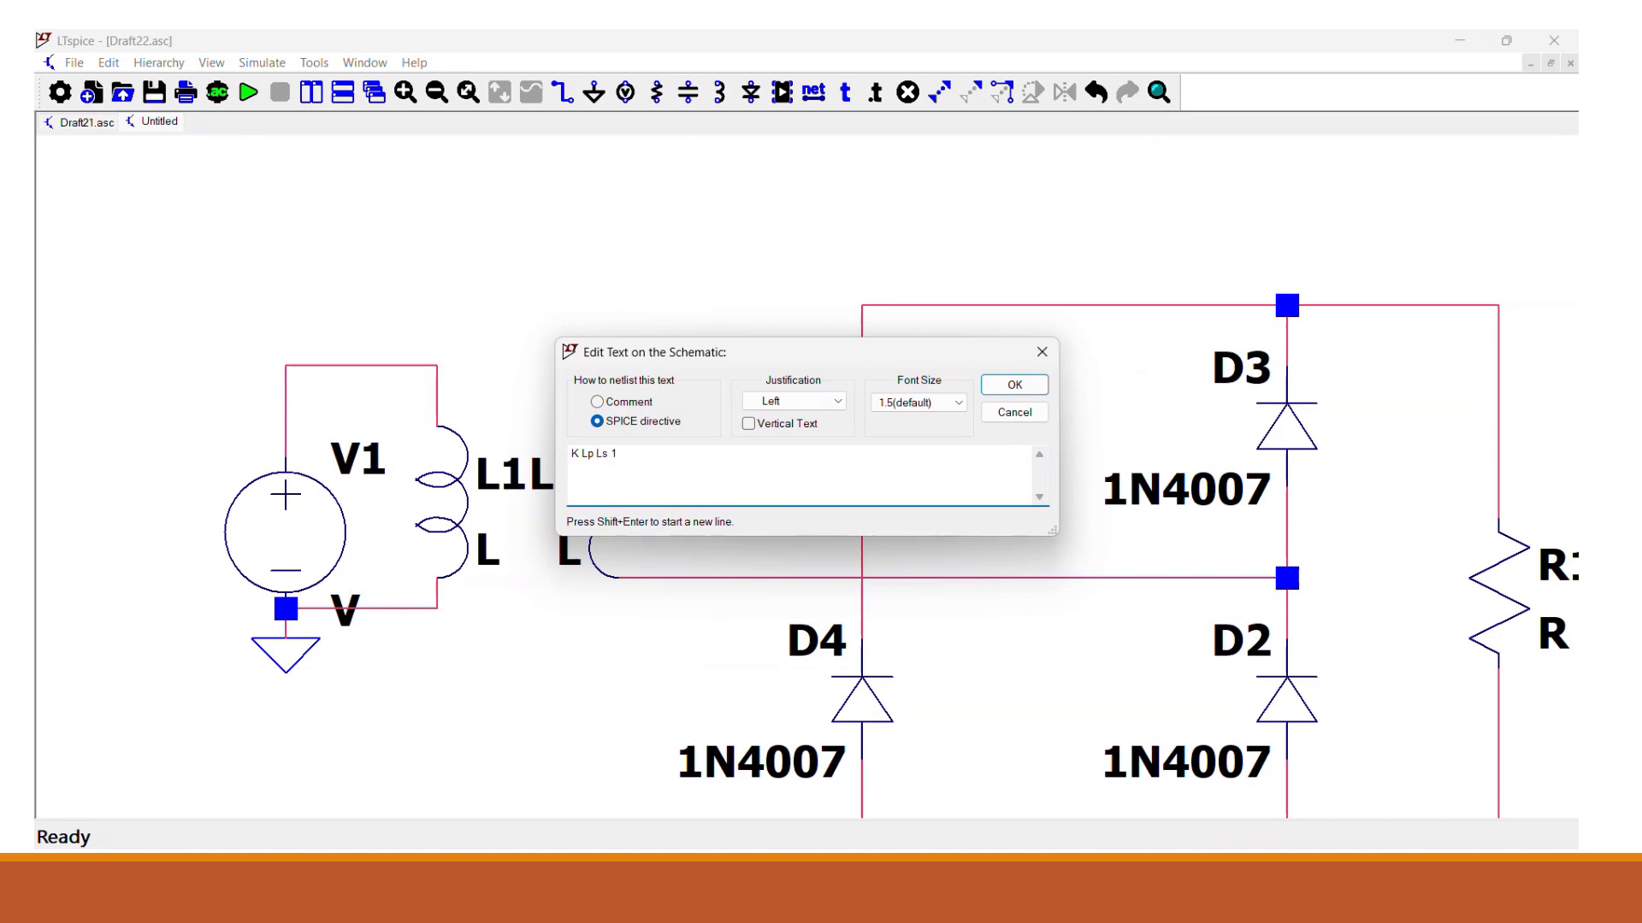
left_click(1028, 386)
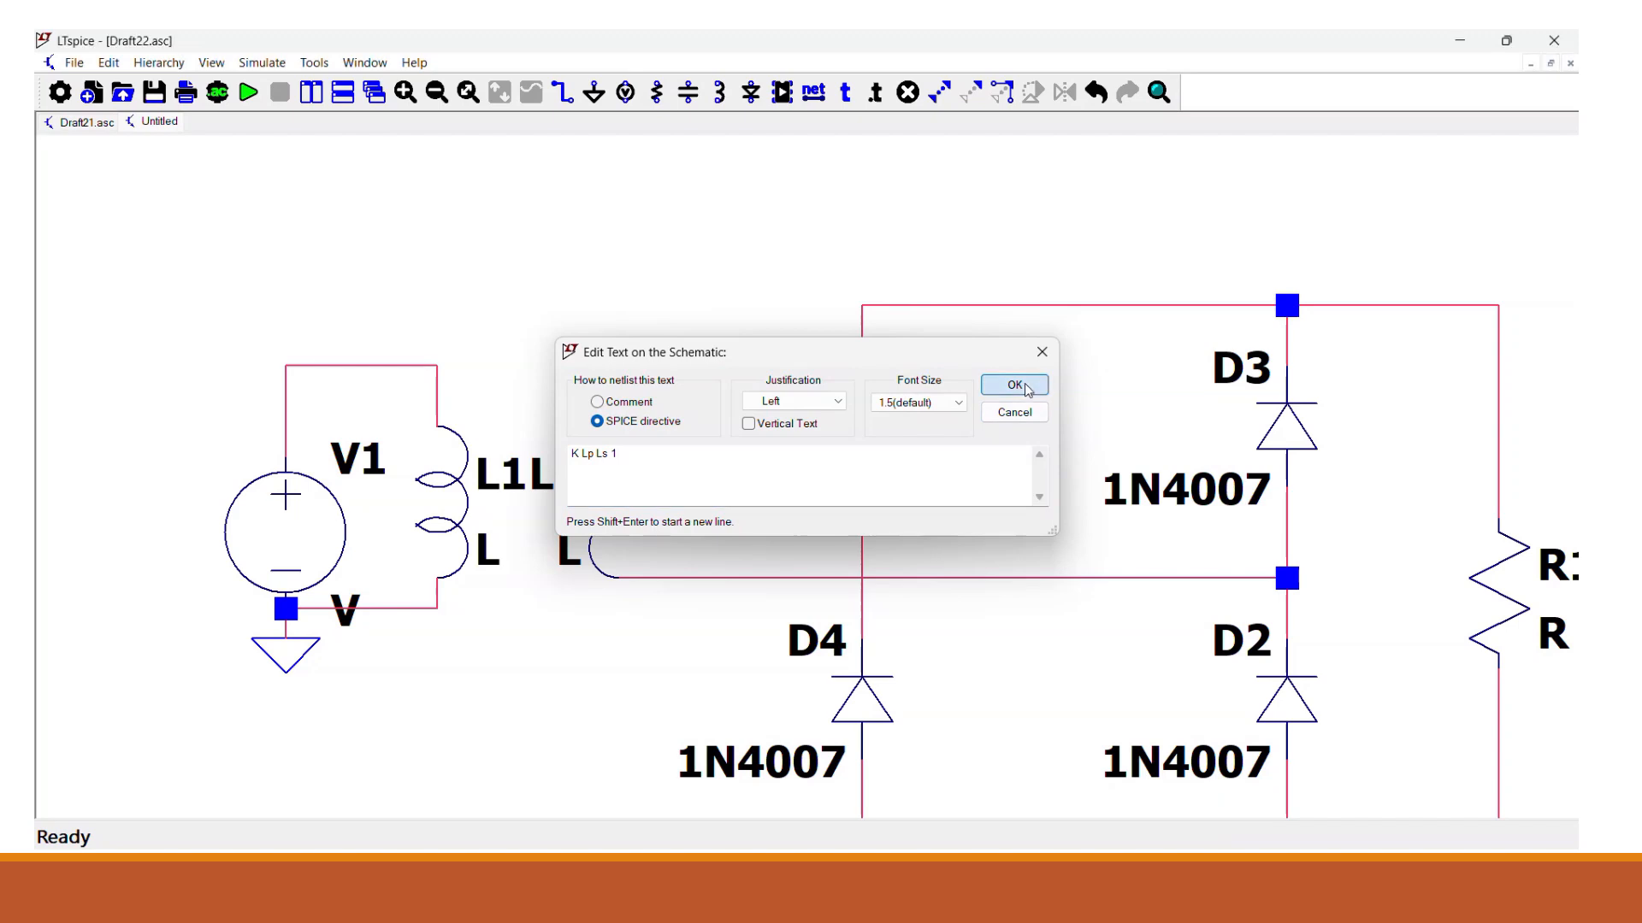
left_click(451, 368)
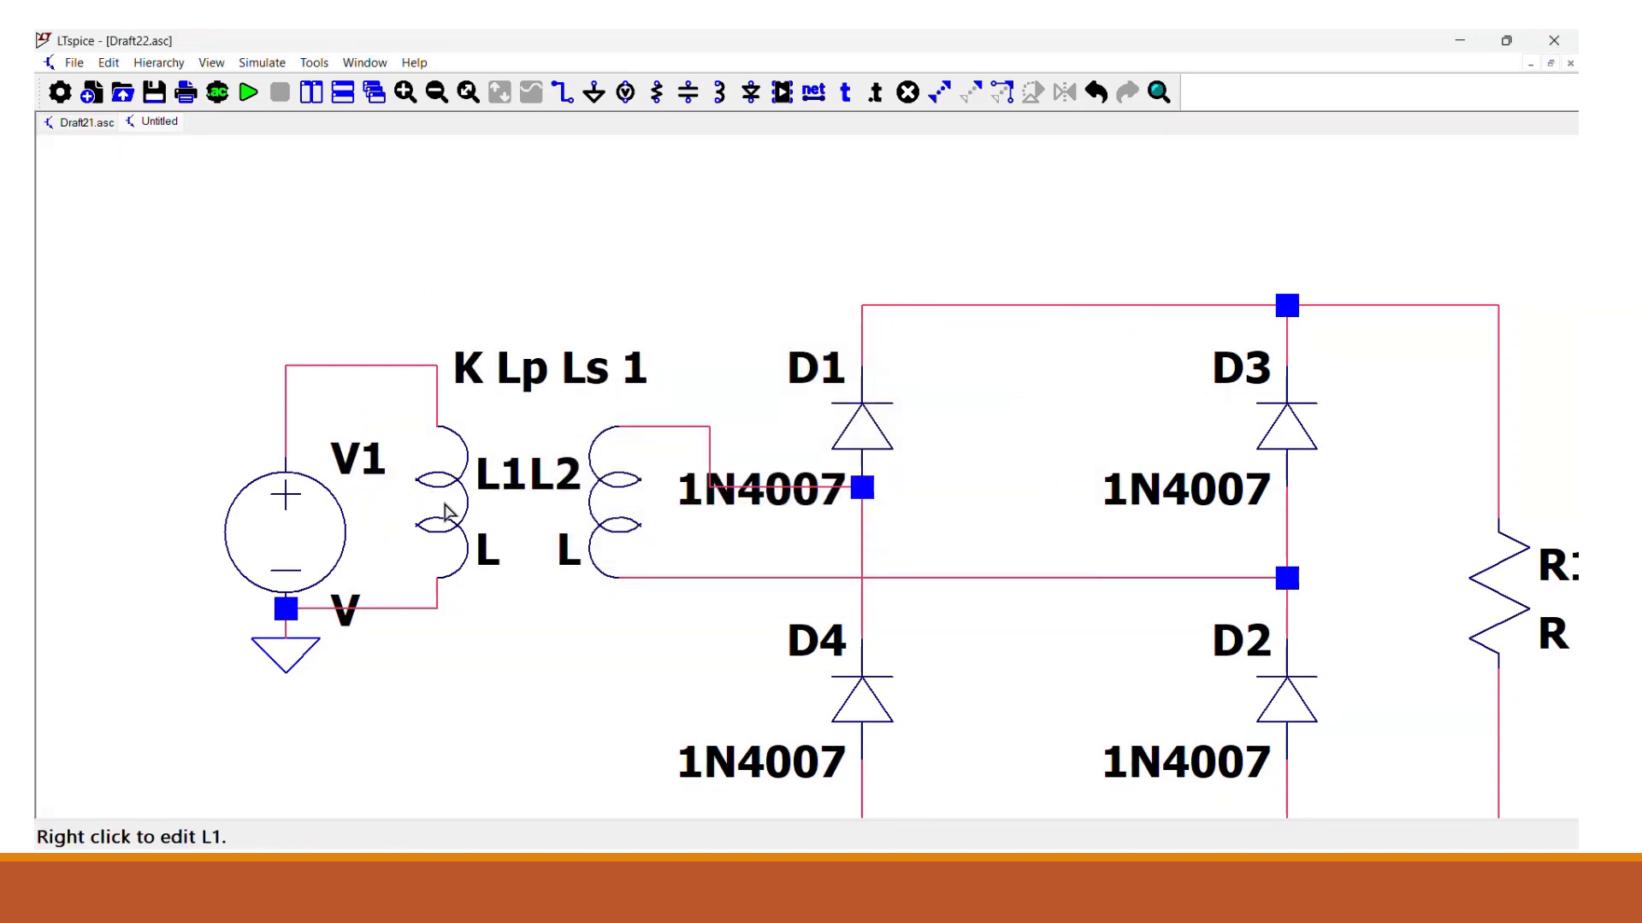
Rename inductor L1 as Lp and inductor L2 as Ls
right_click(486, 489)
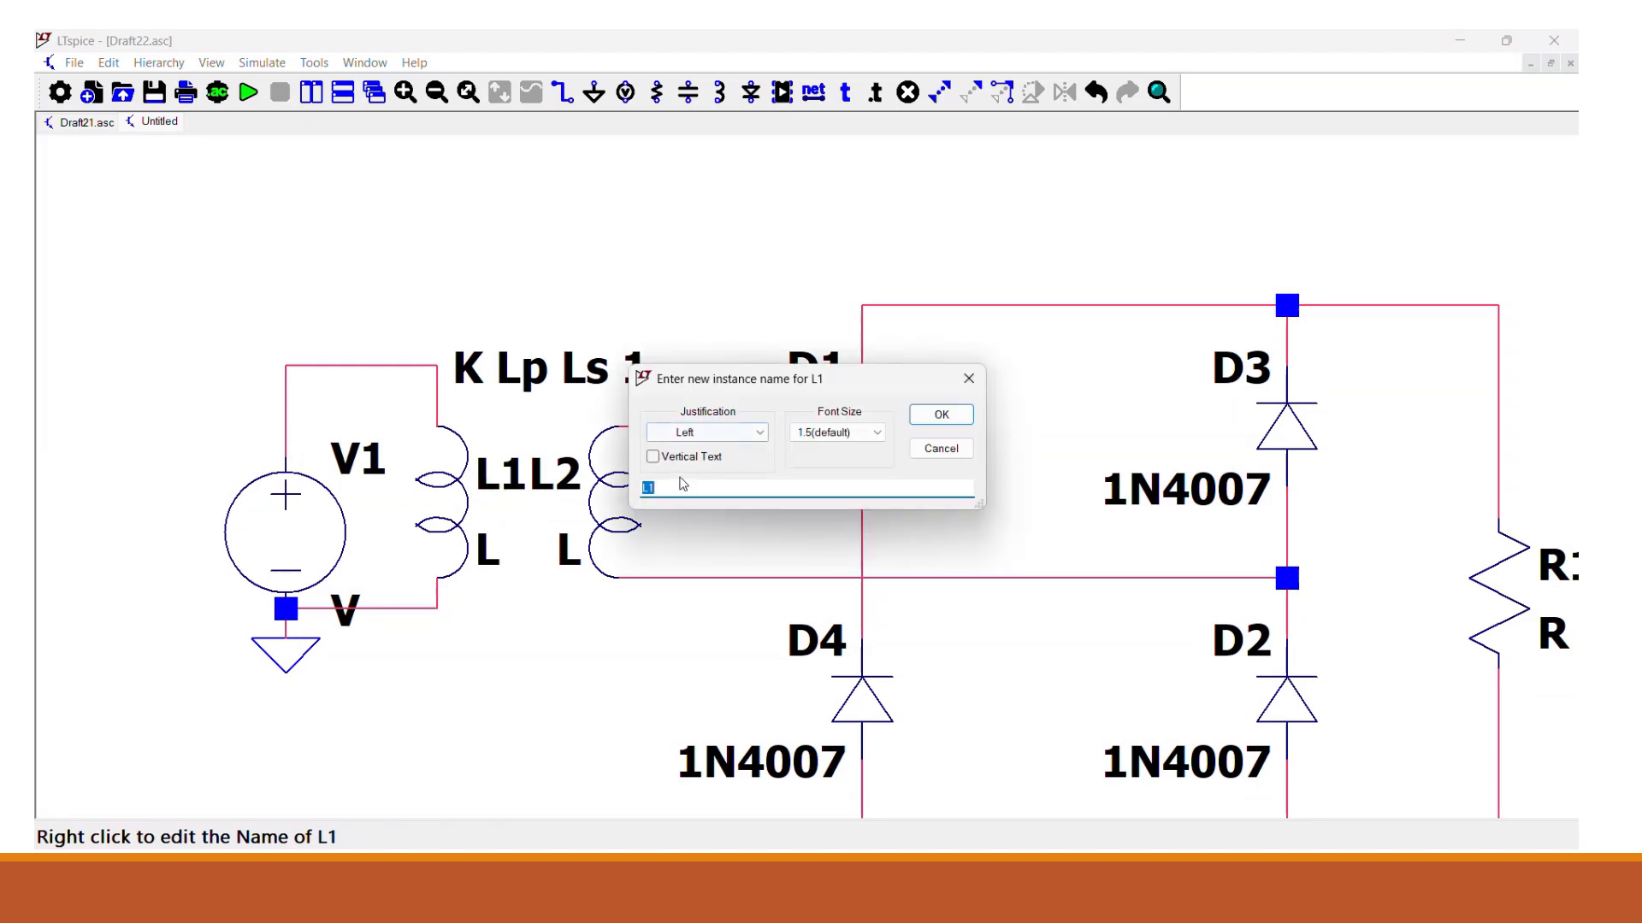
left_click(652, 491)
type("p")
left_click(940, 415)
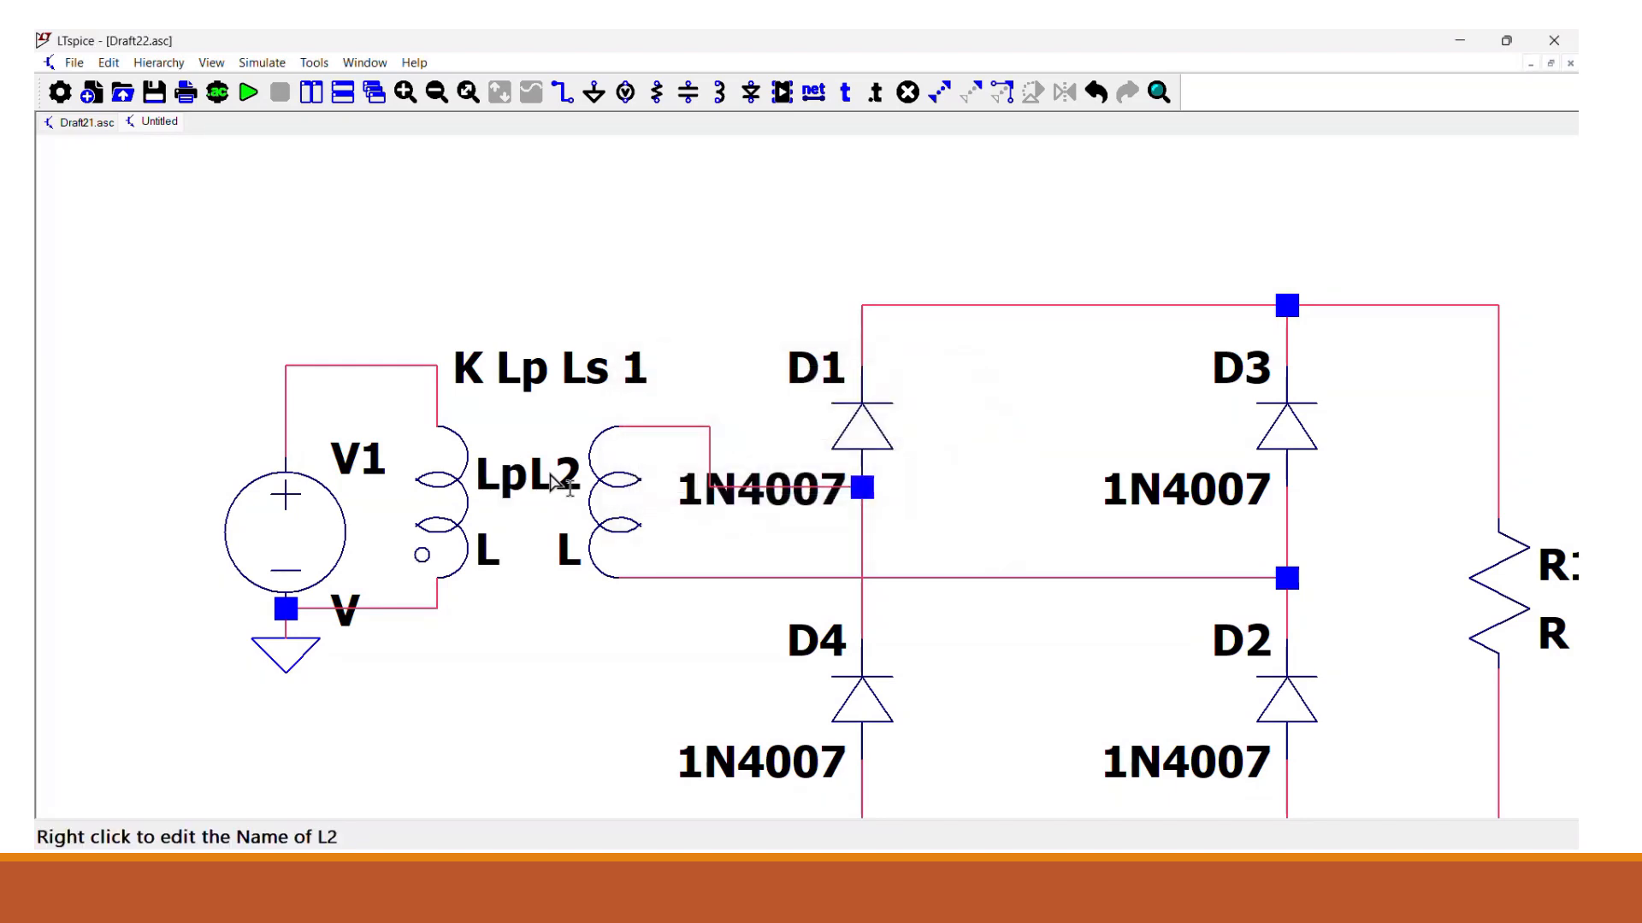
right_click(569, 483)
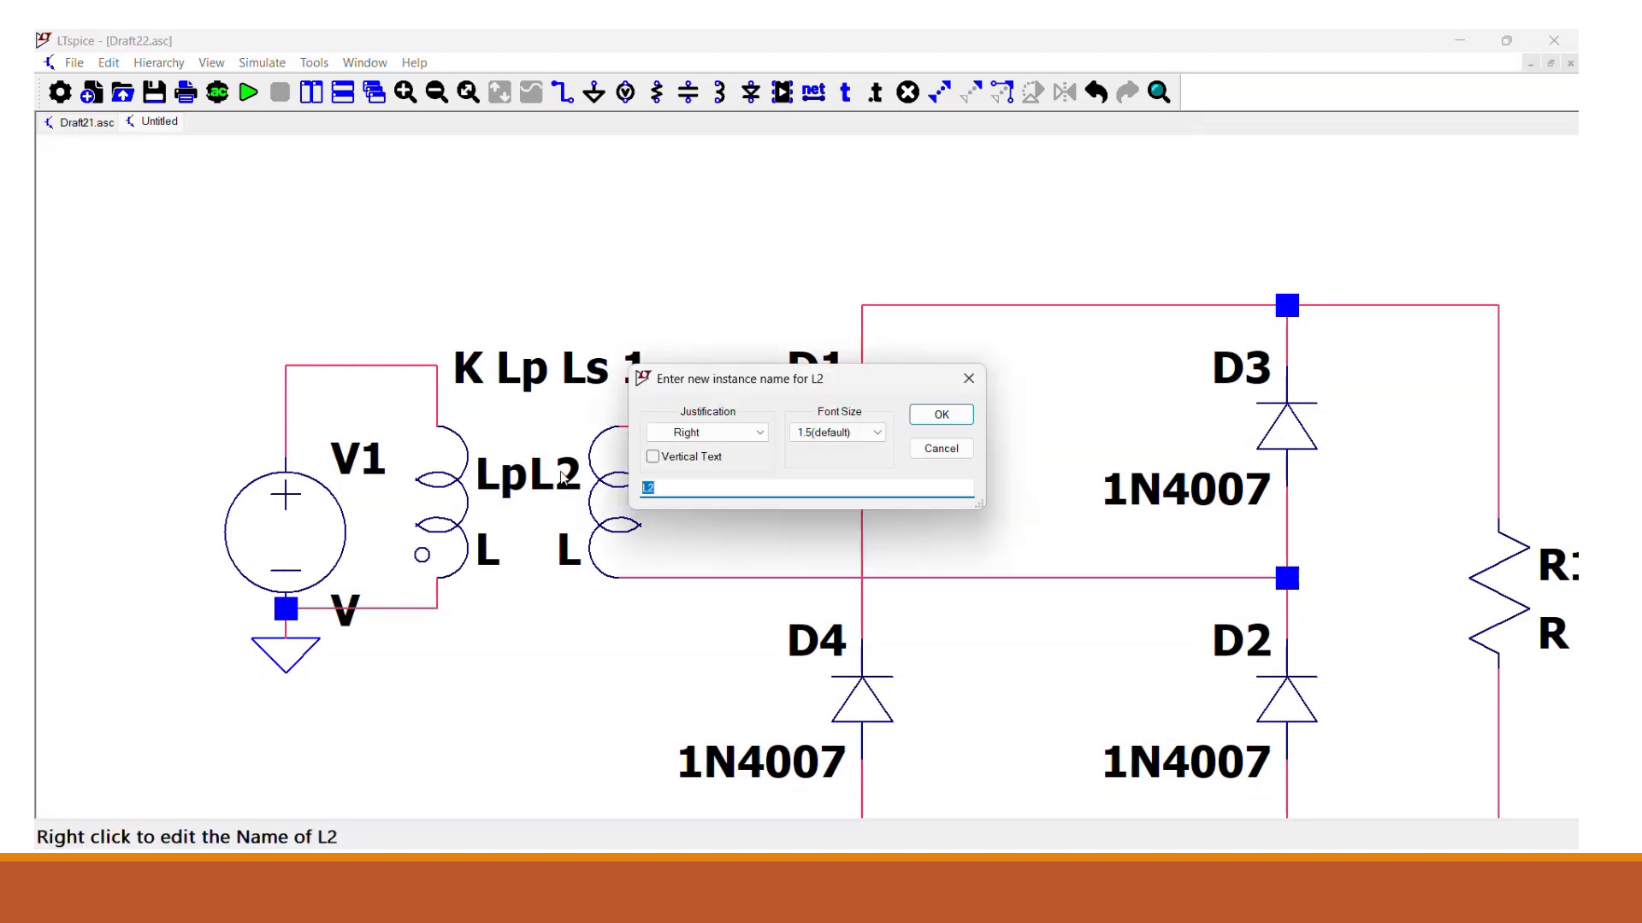
left_click(657, 490)
type("s")
left_click(941, 414)
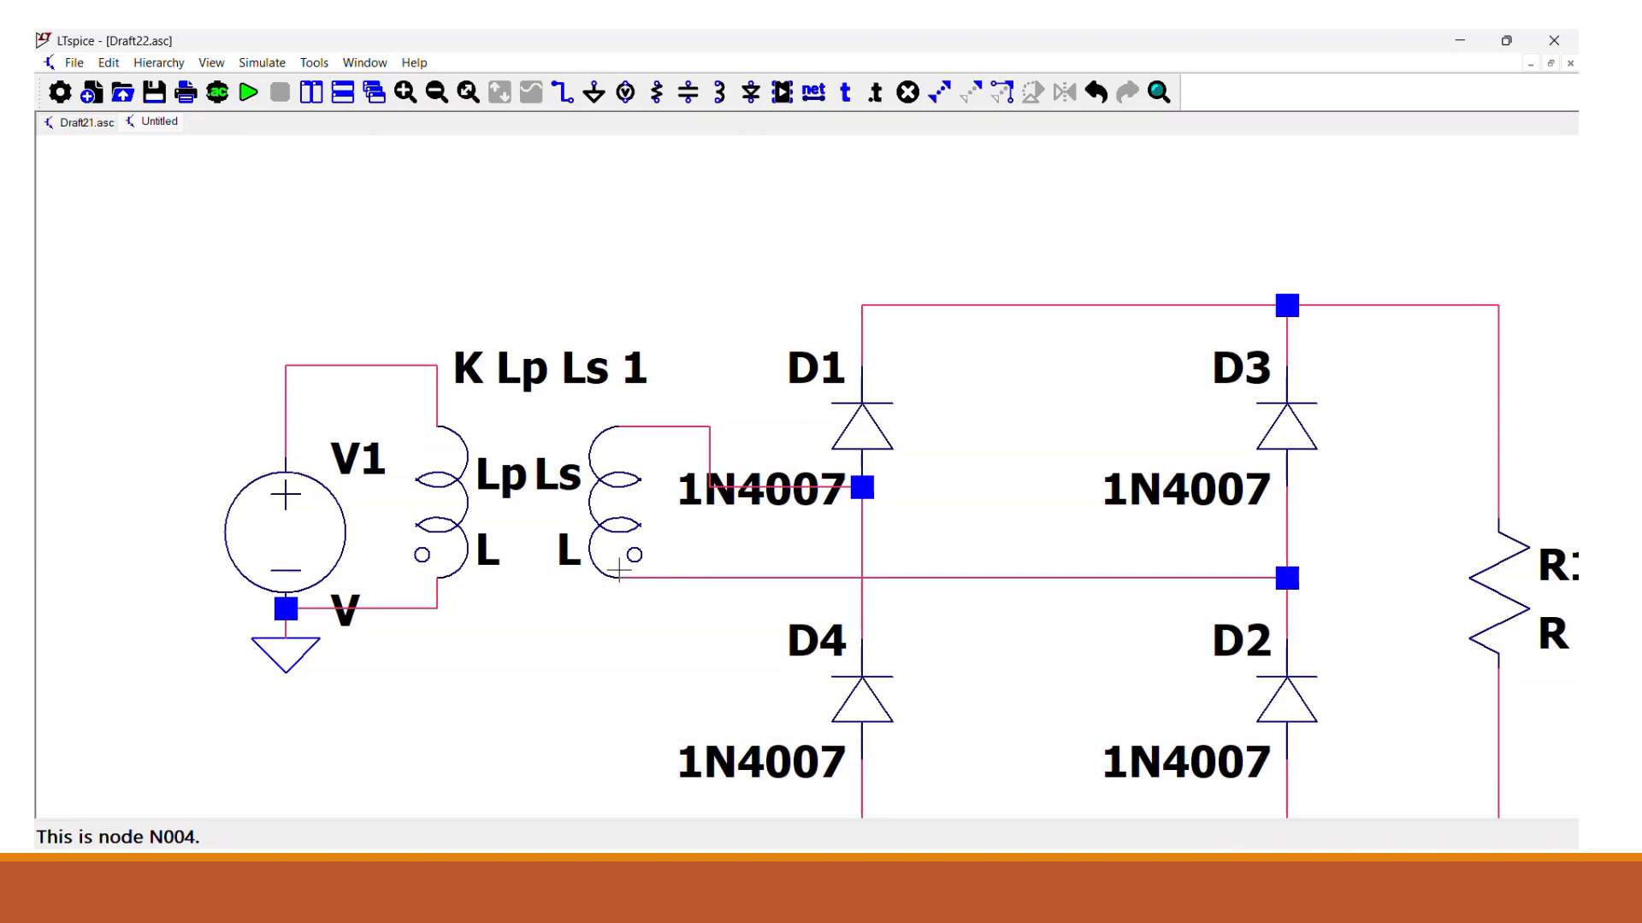
Set voltage source V1 to a SINE function with an amplitude of 240 V and a frequency of 50 Hz
right_click(310, 538)
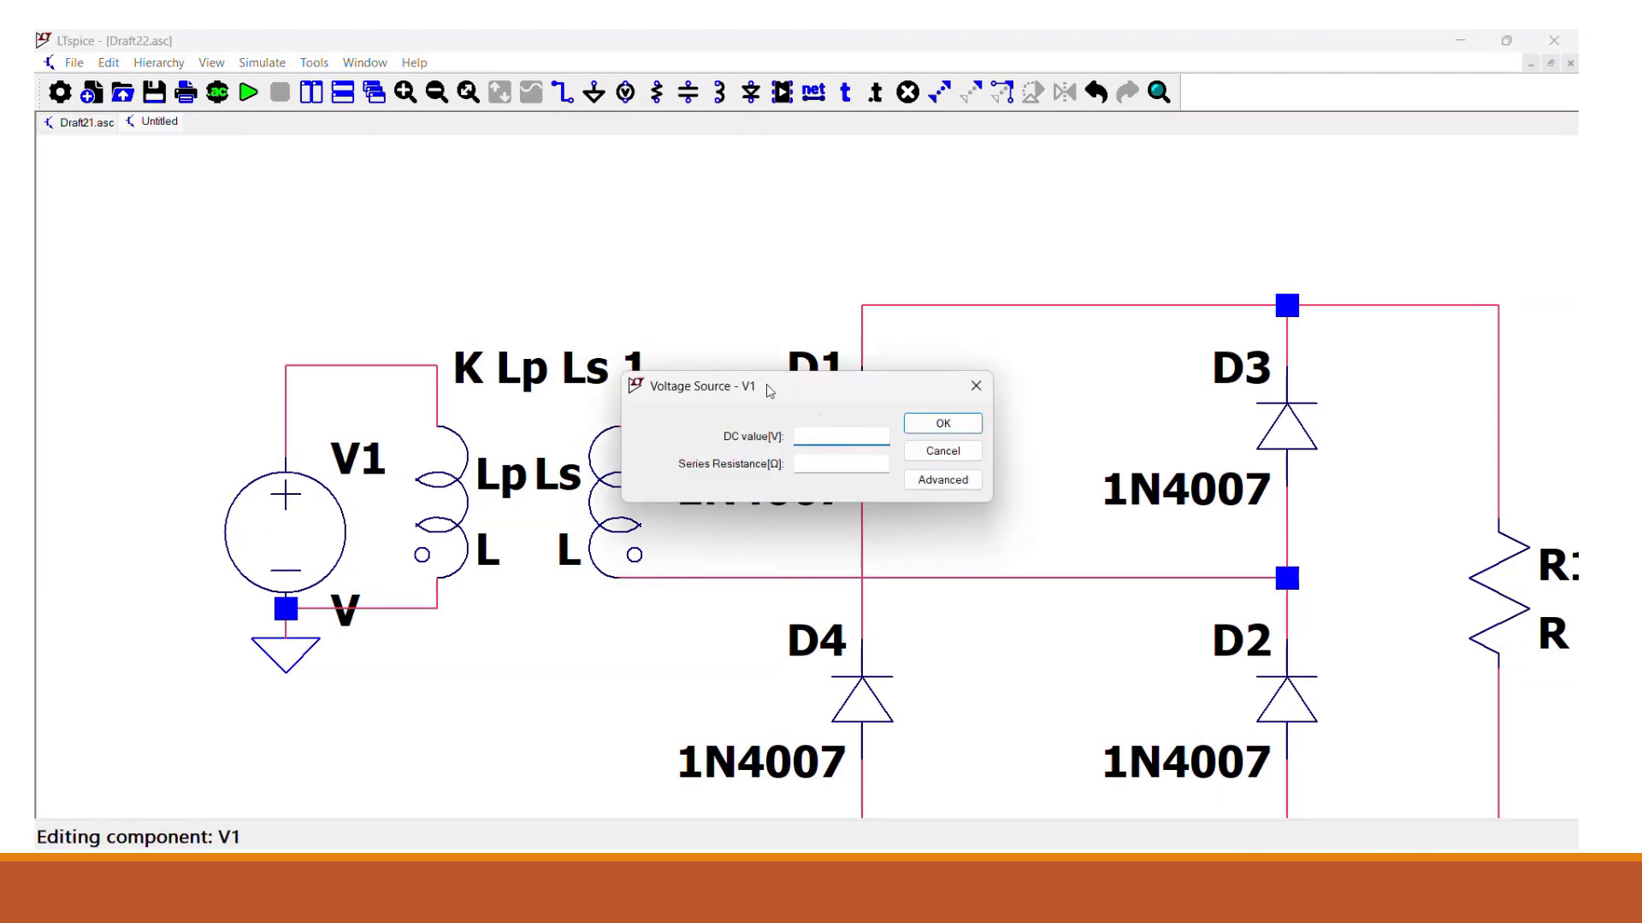
left_click(943, 480)
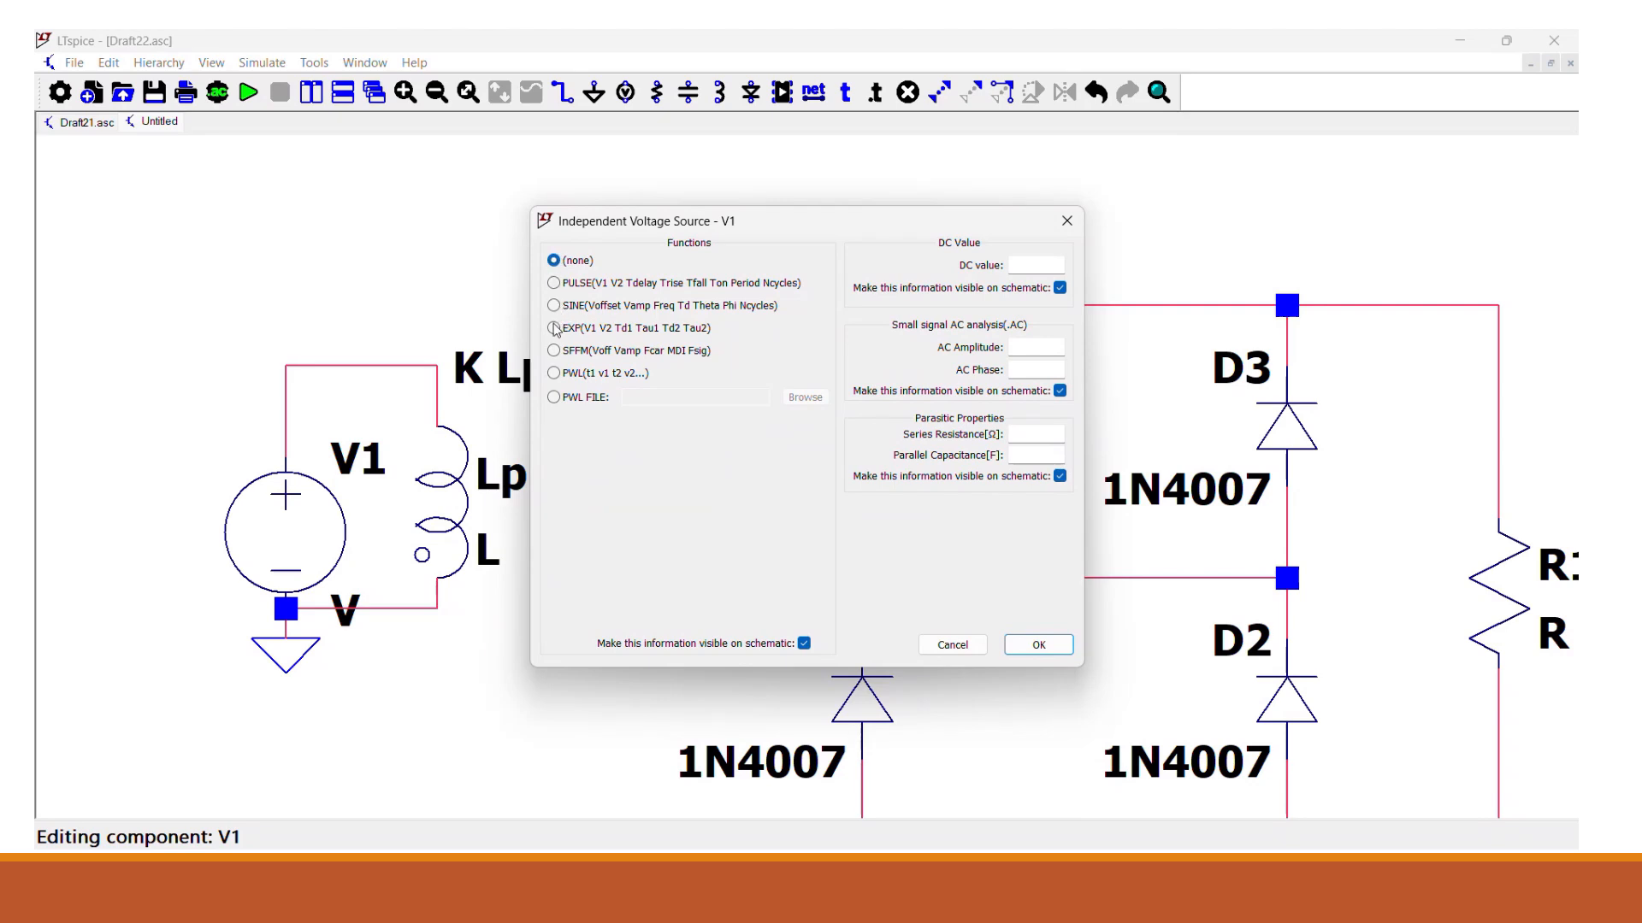
left_click(554, 306)
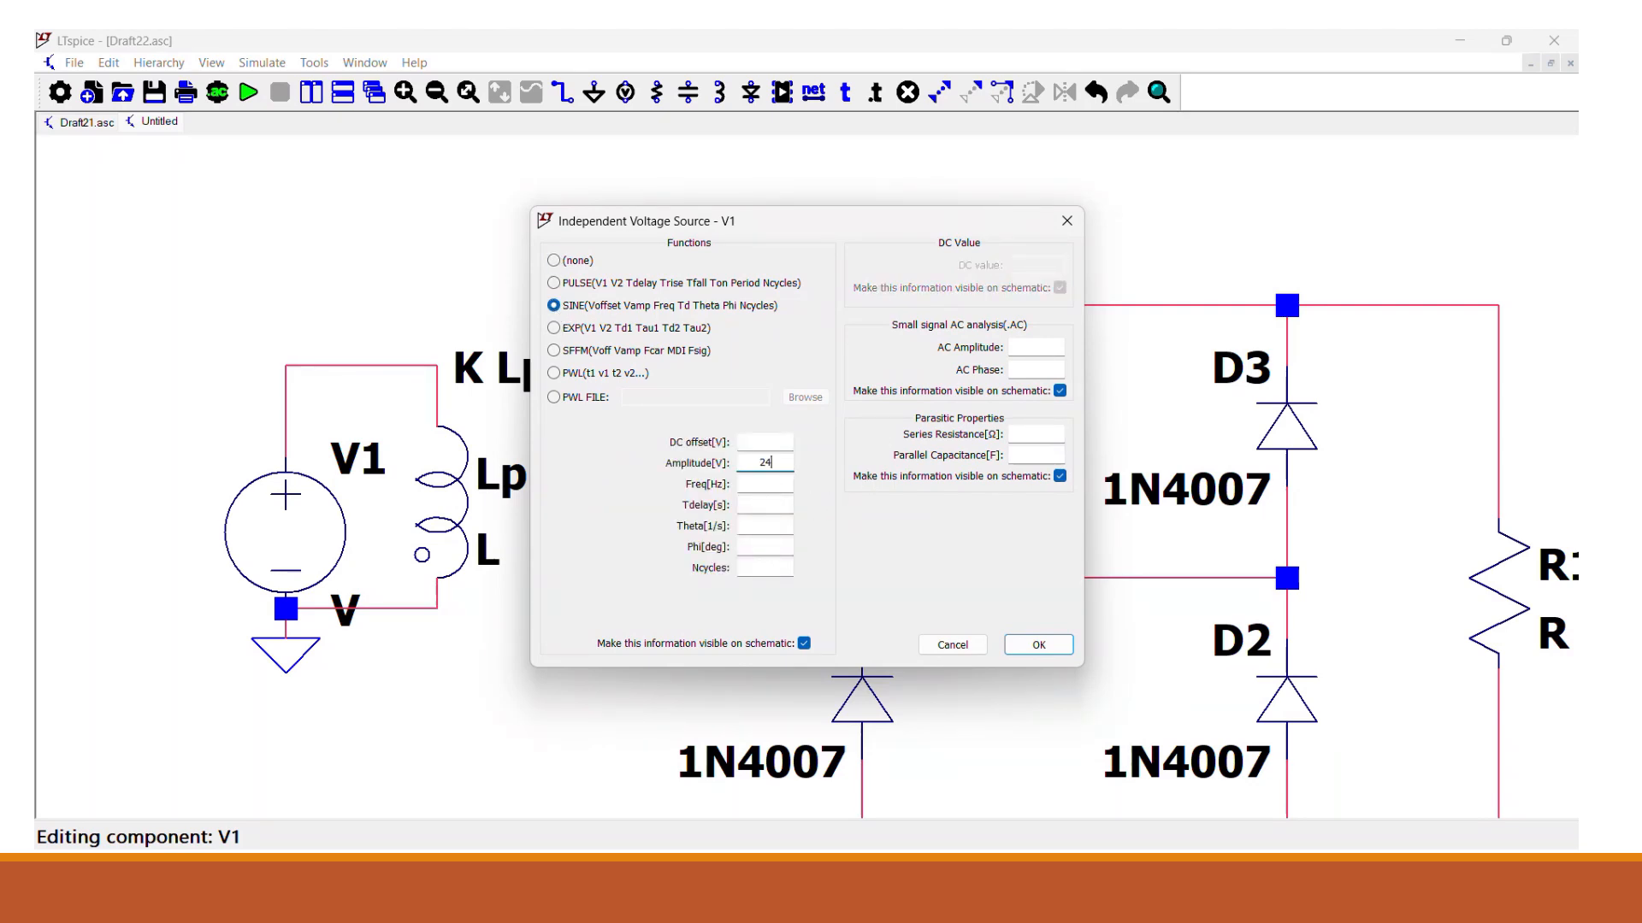
type("240")
left_click(766, 482)
type("50")
left_click(1042, 645)
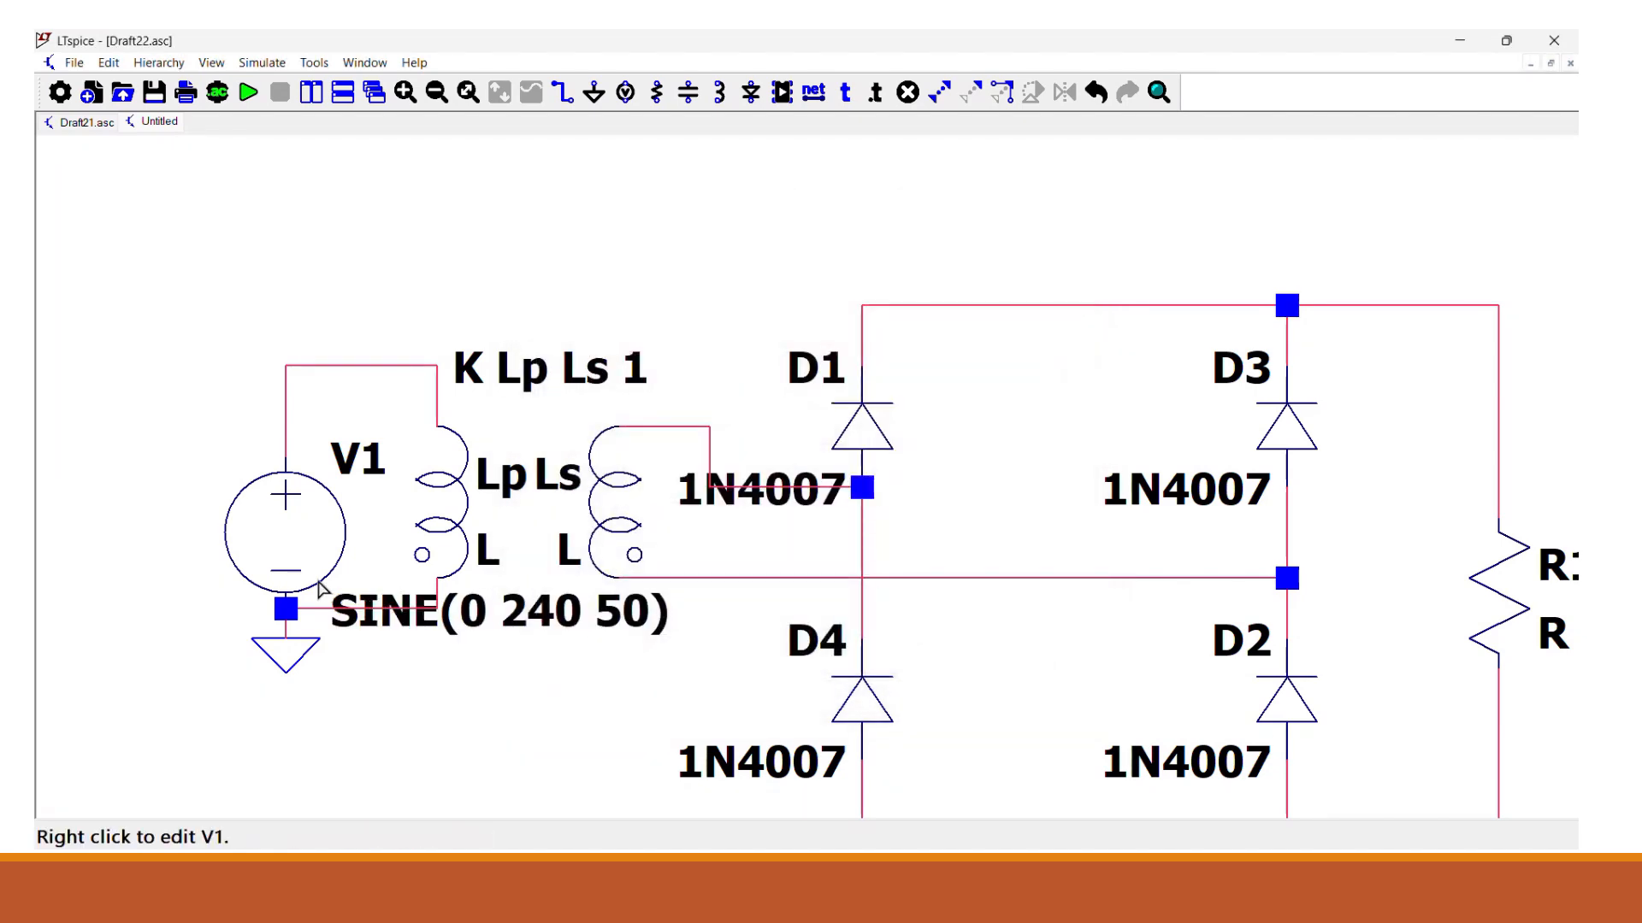
Set the inductance of Lp to 100m and of Ls to 1m
right_click(459, 504)
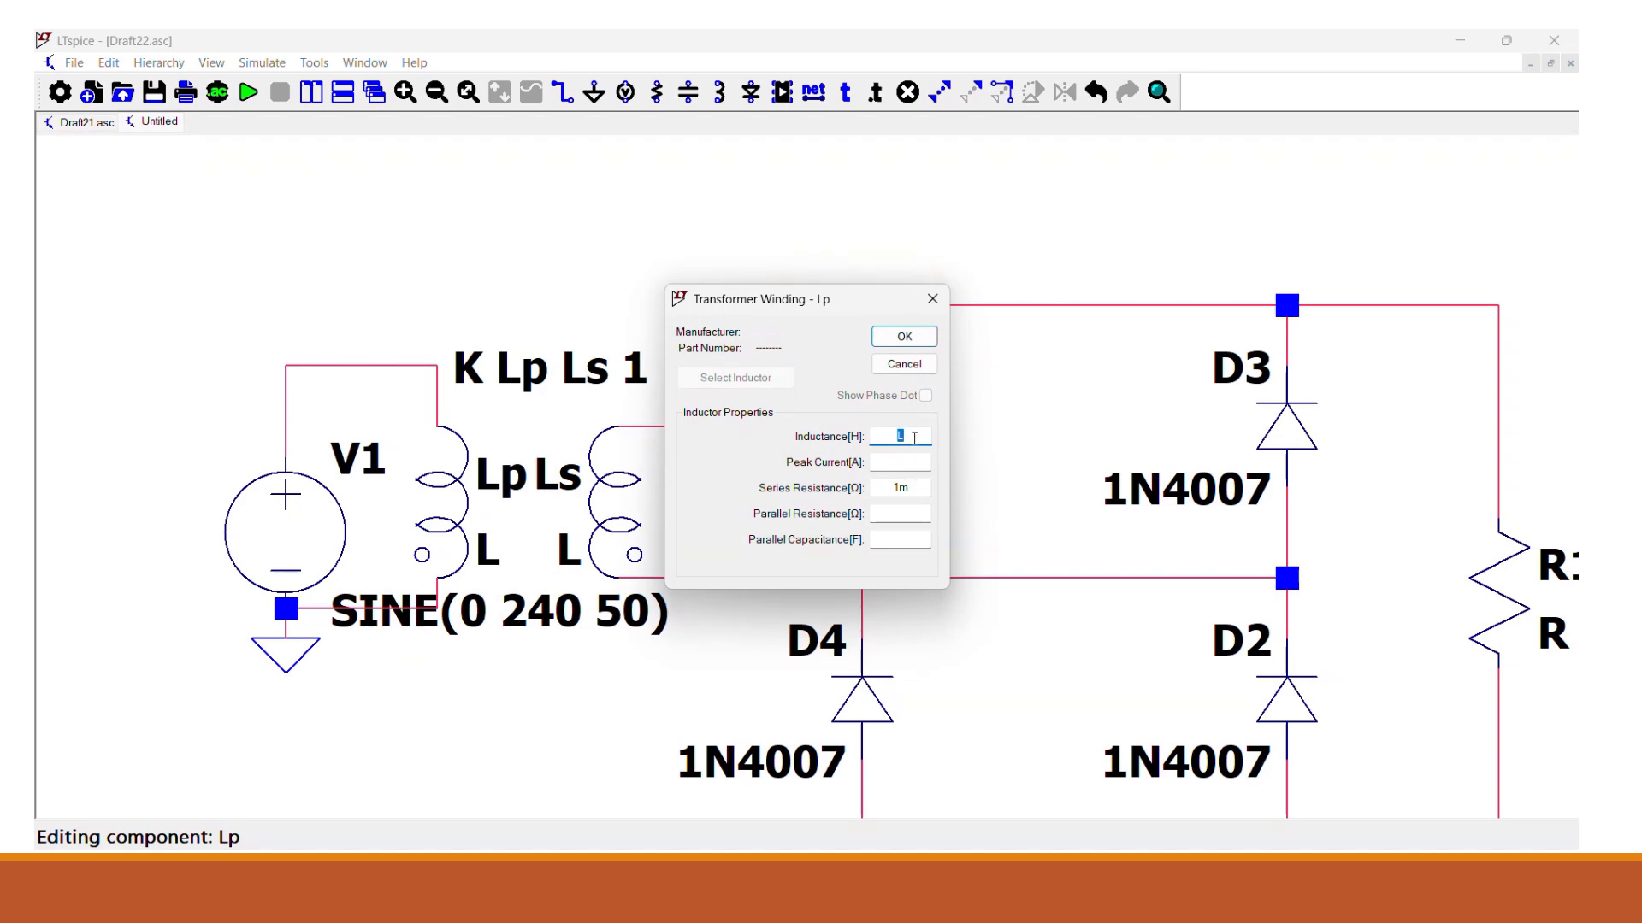
key("BackSpace")
left_click(905, 337)
right_click(620, 515)
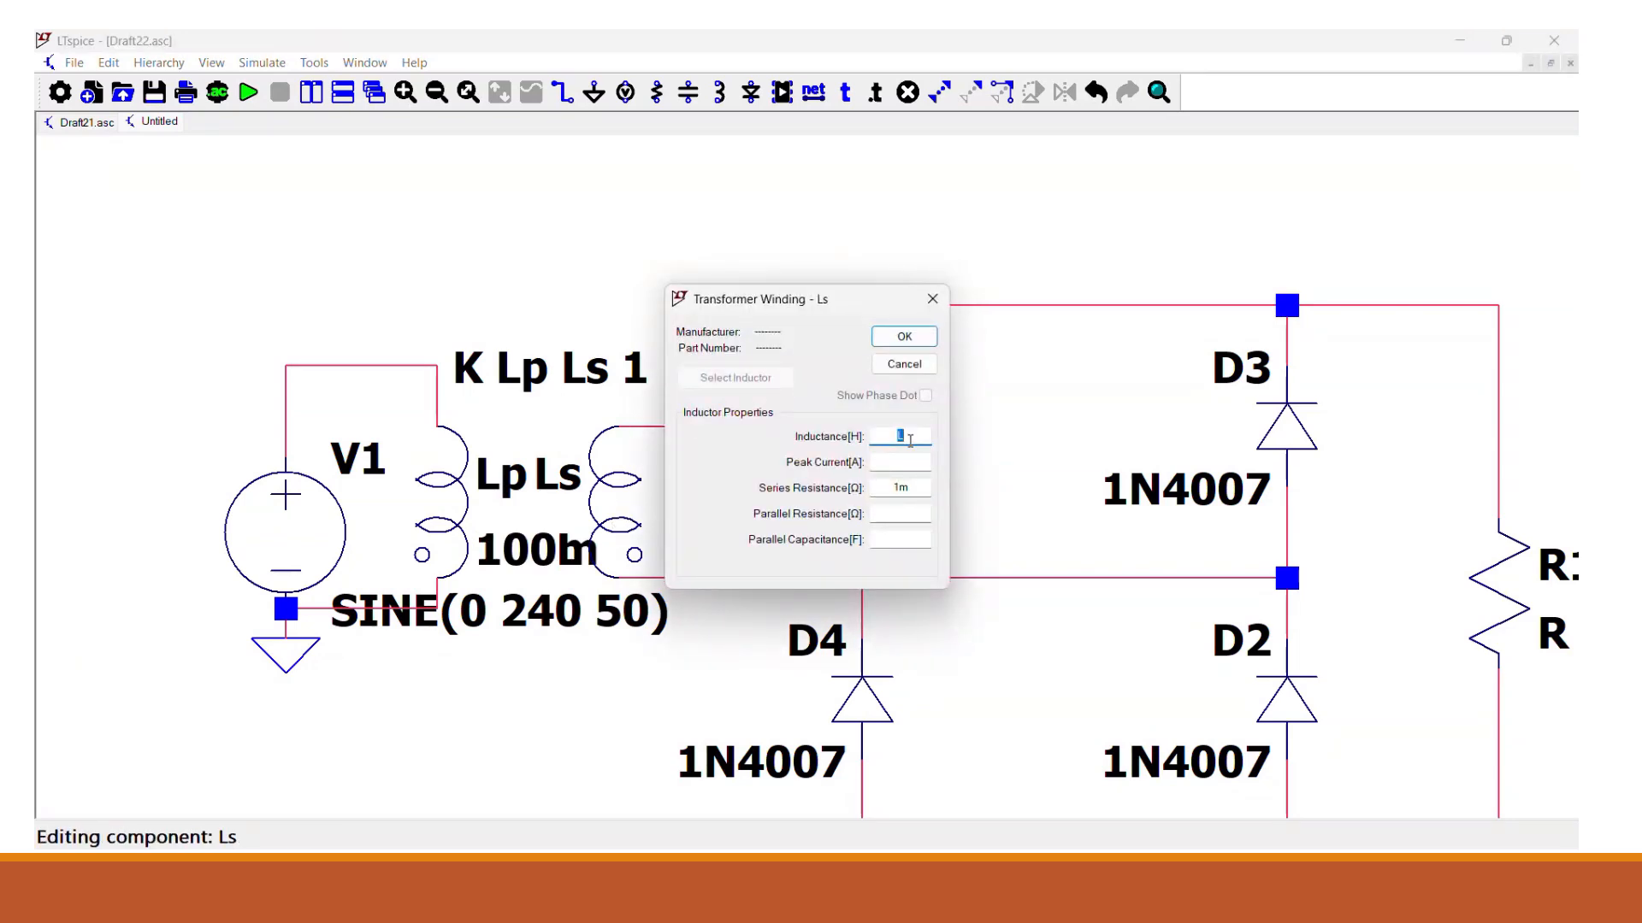
left_click(903, 336)
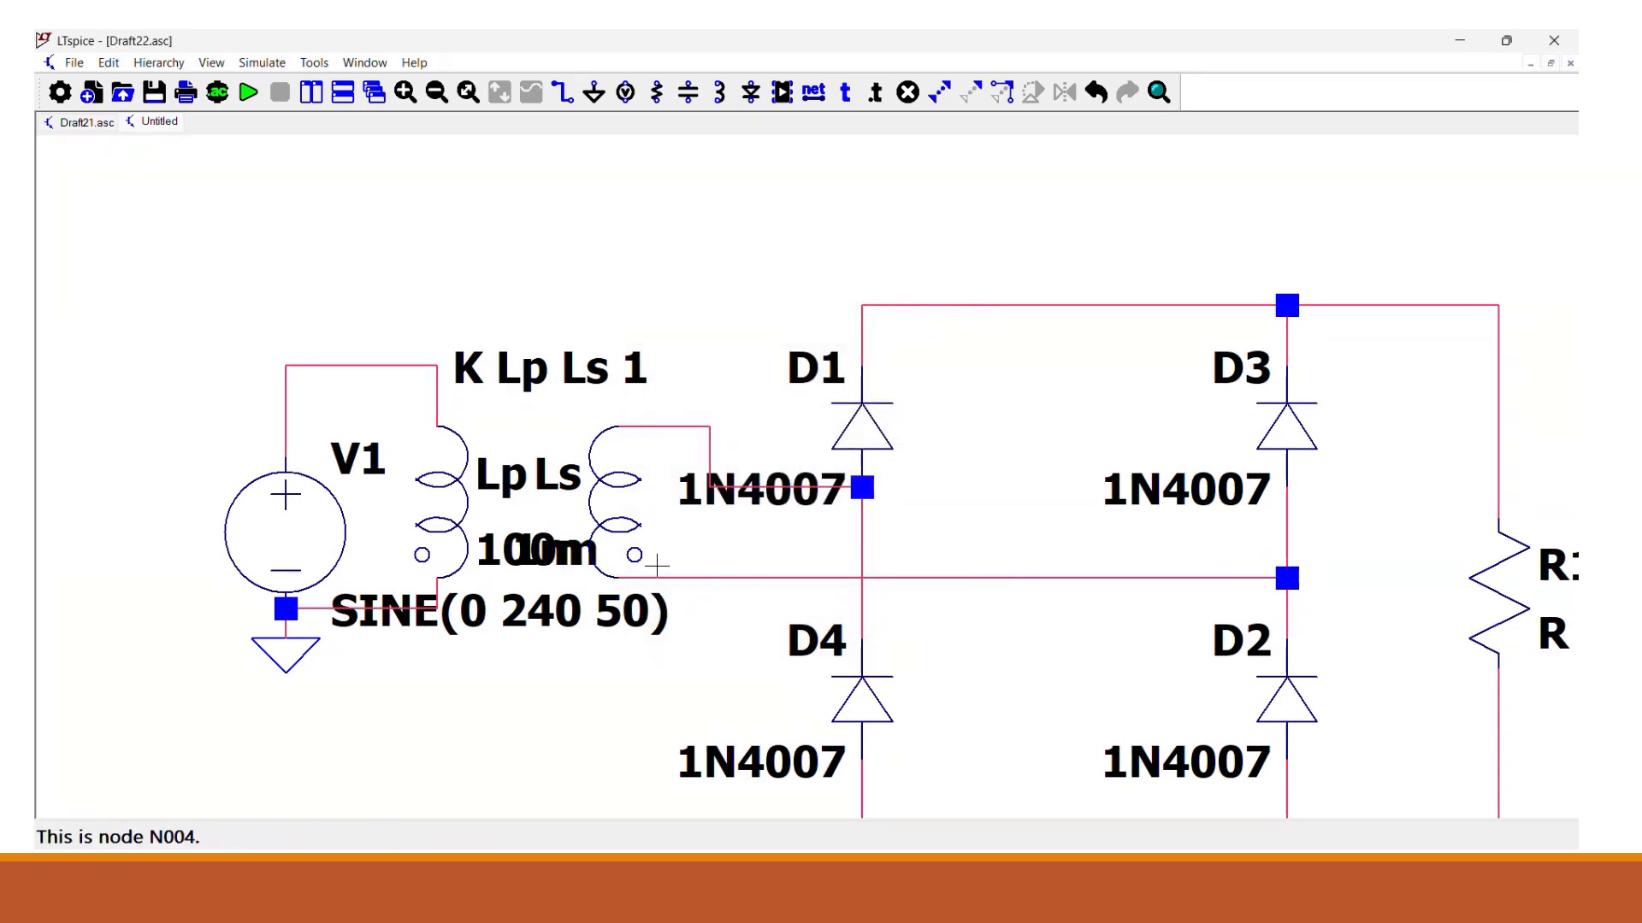
Set the resistance of load resistor R1 to 1k
left_click_drag(1117, 699, 953, 637)
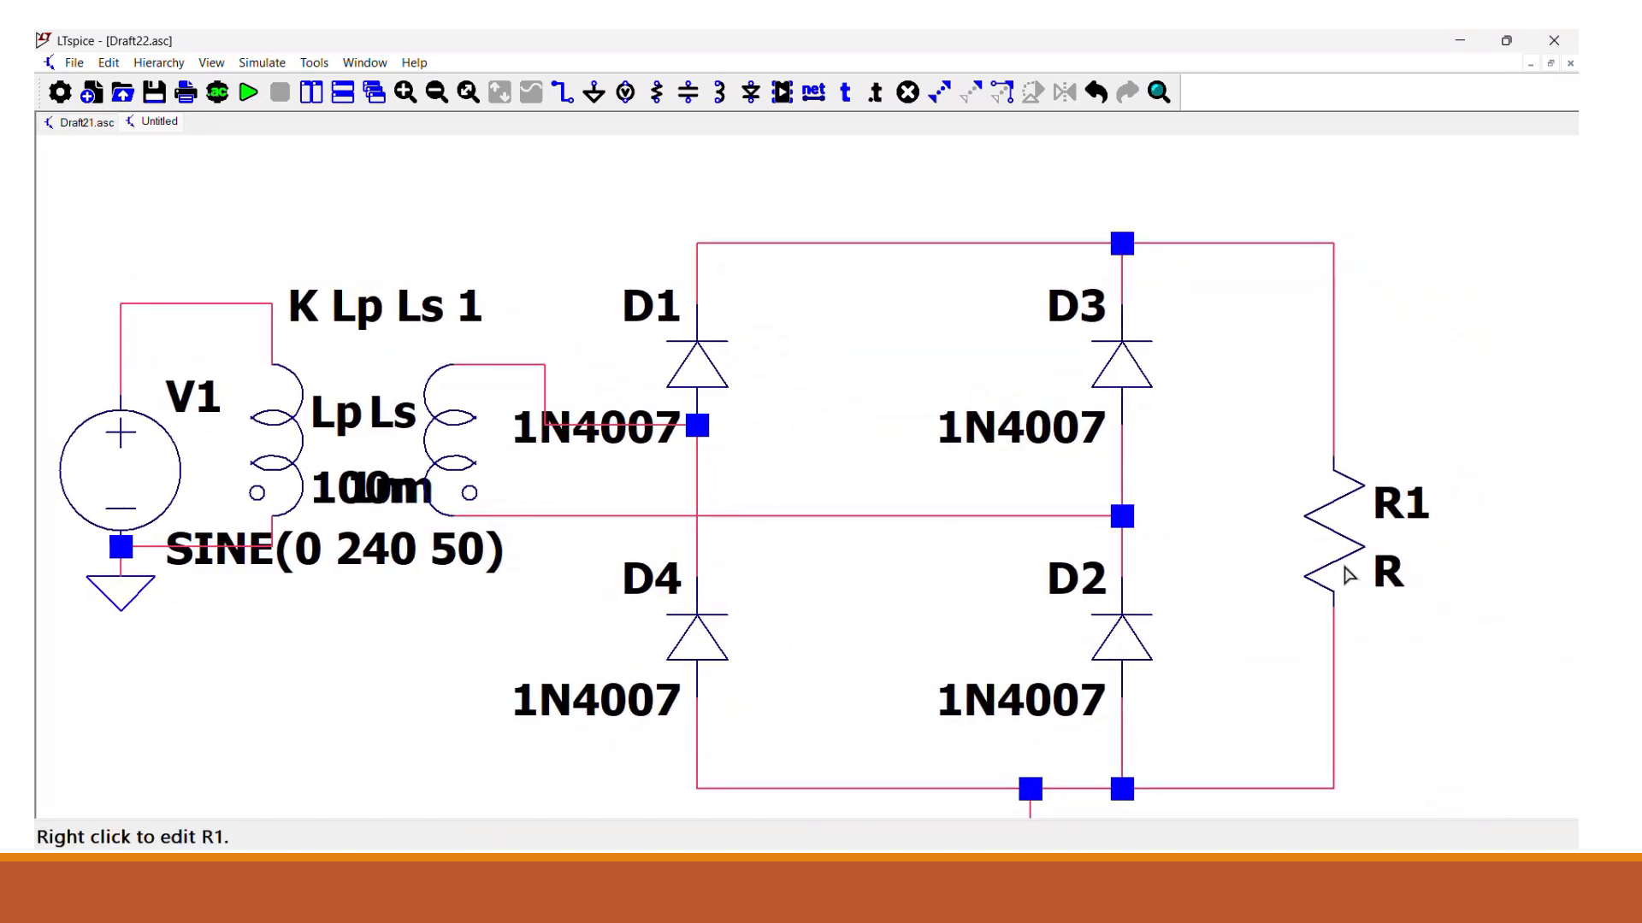
right_click(1344, 573)
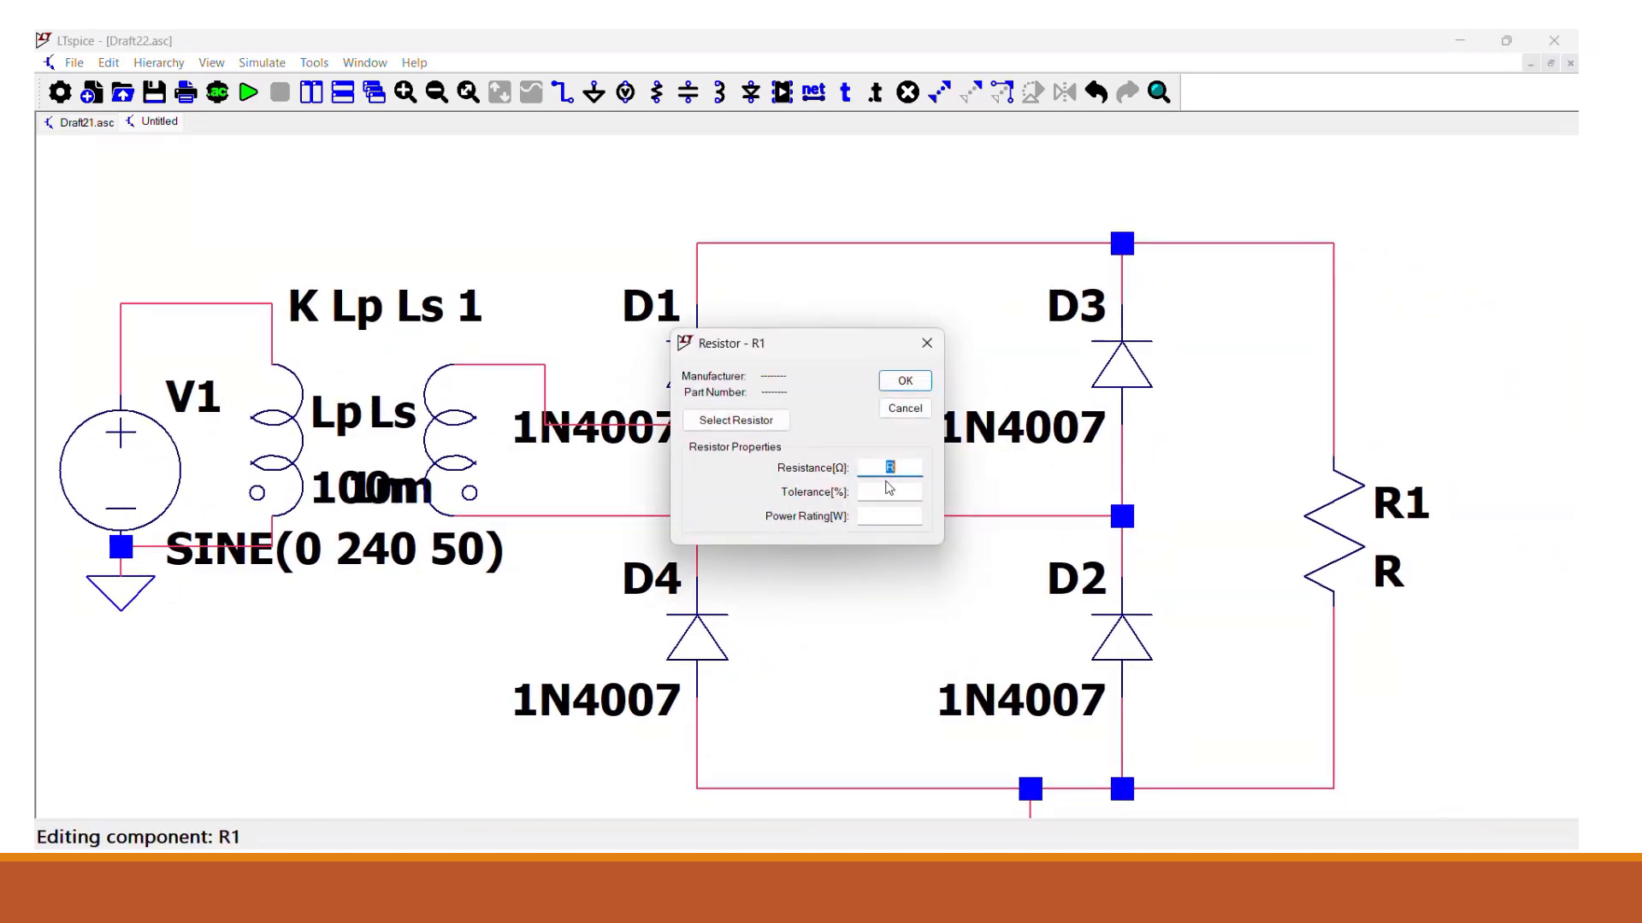
type("1k")
left_click(906, 380)
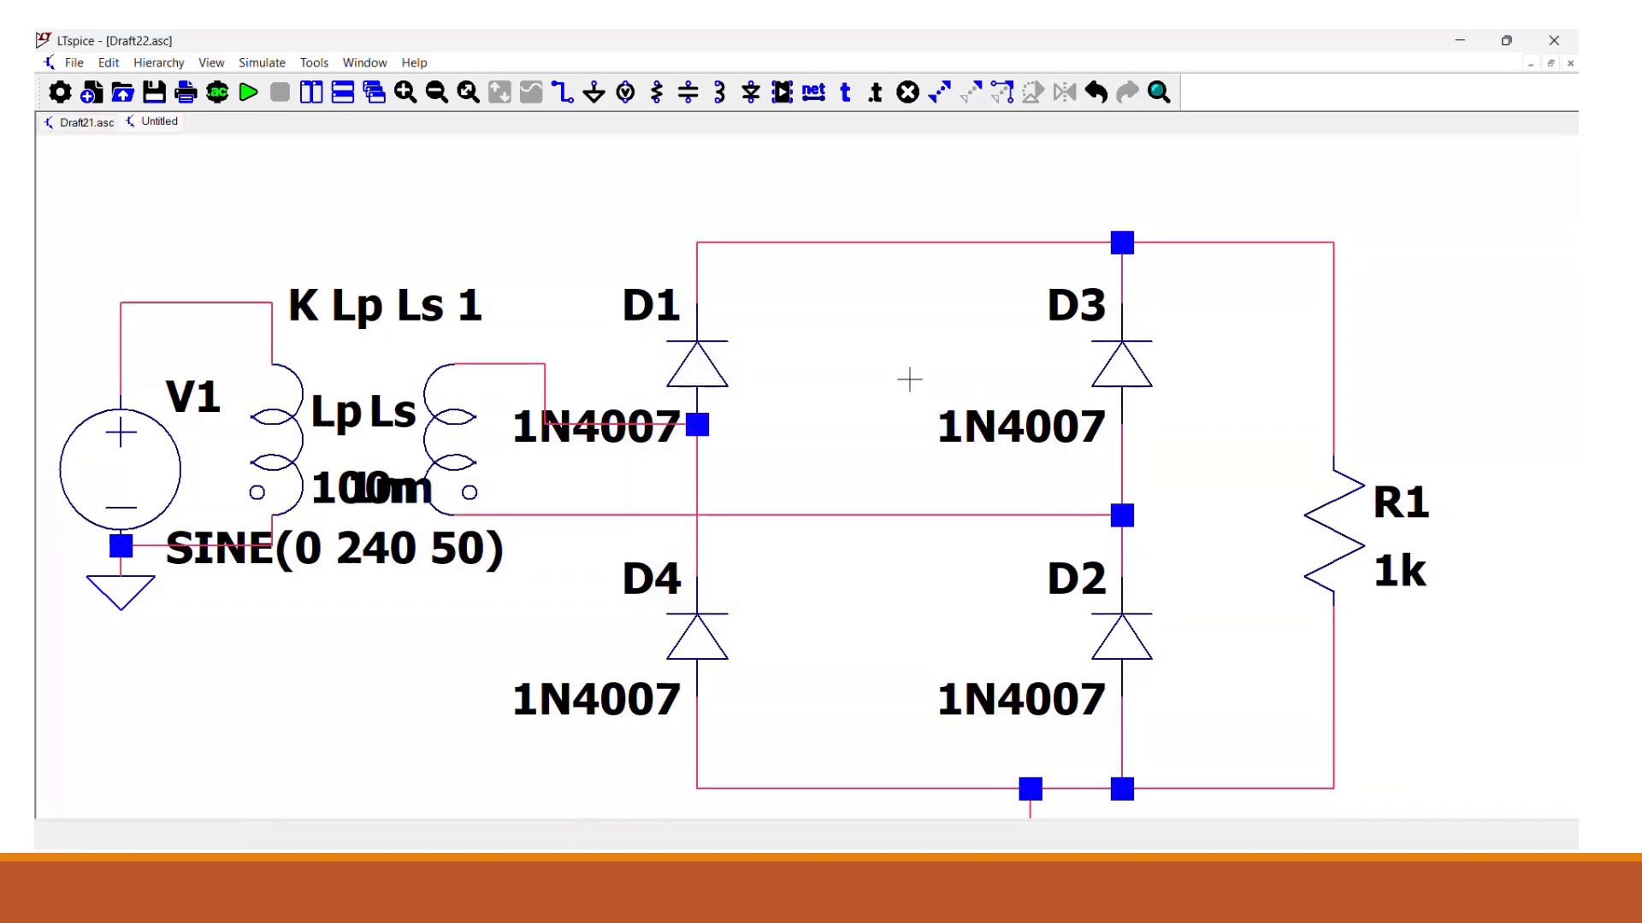
Run a transient analysis of the rectifier circuit with a stop time of 0.1
left_click_drag(403, 682, 469, 682)
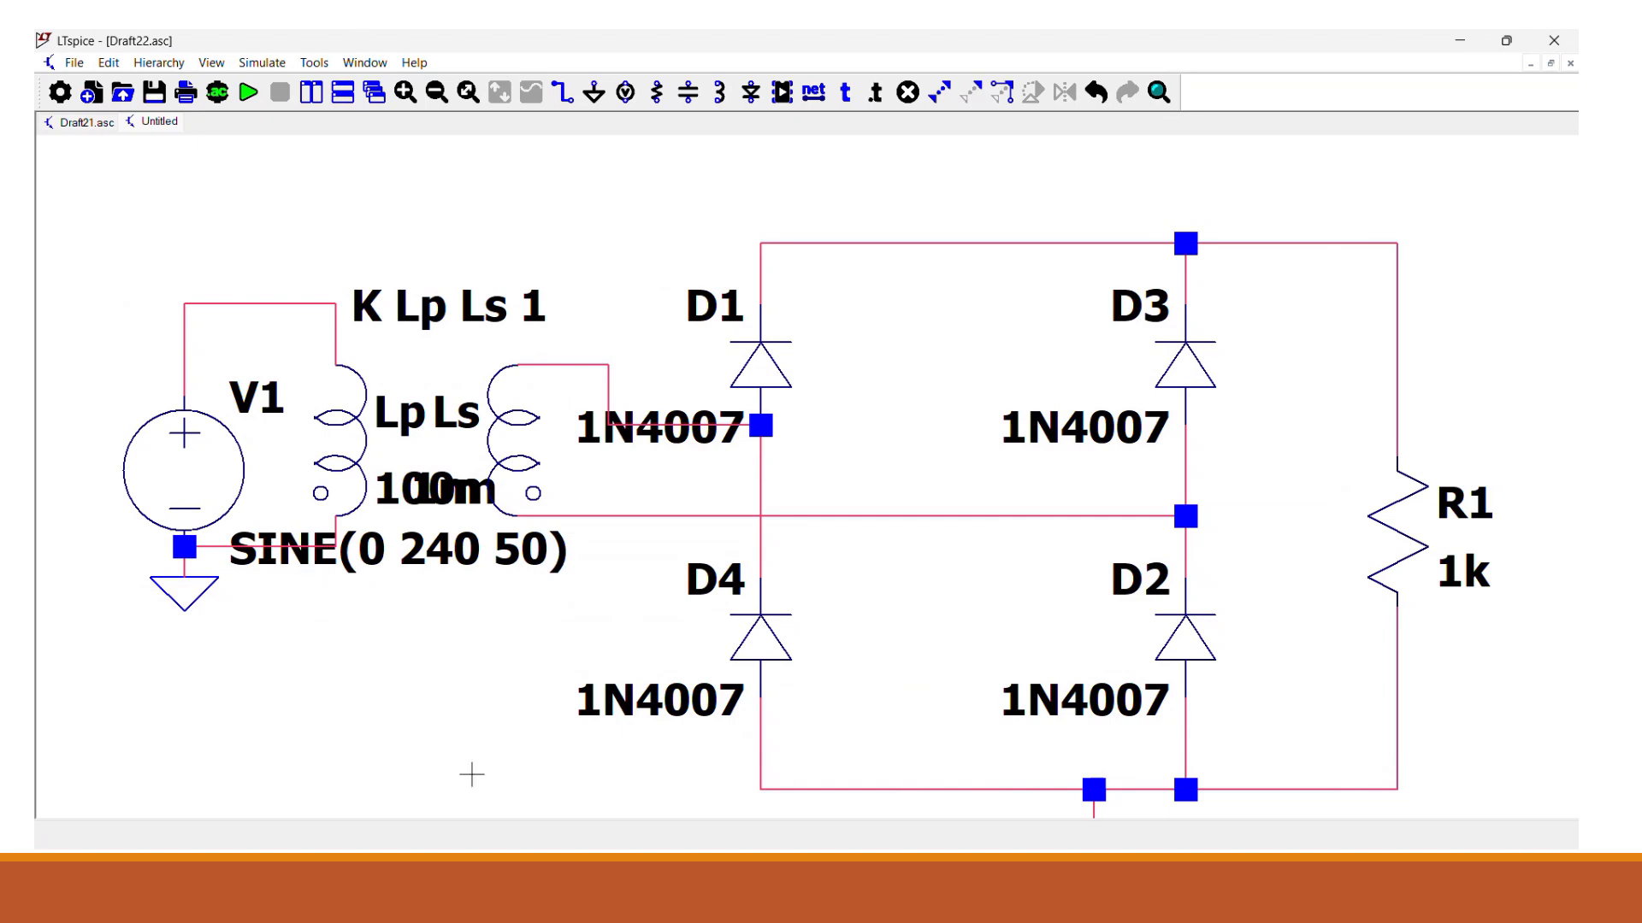
left_click(256, 98)
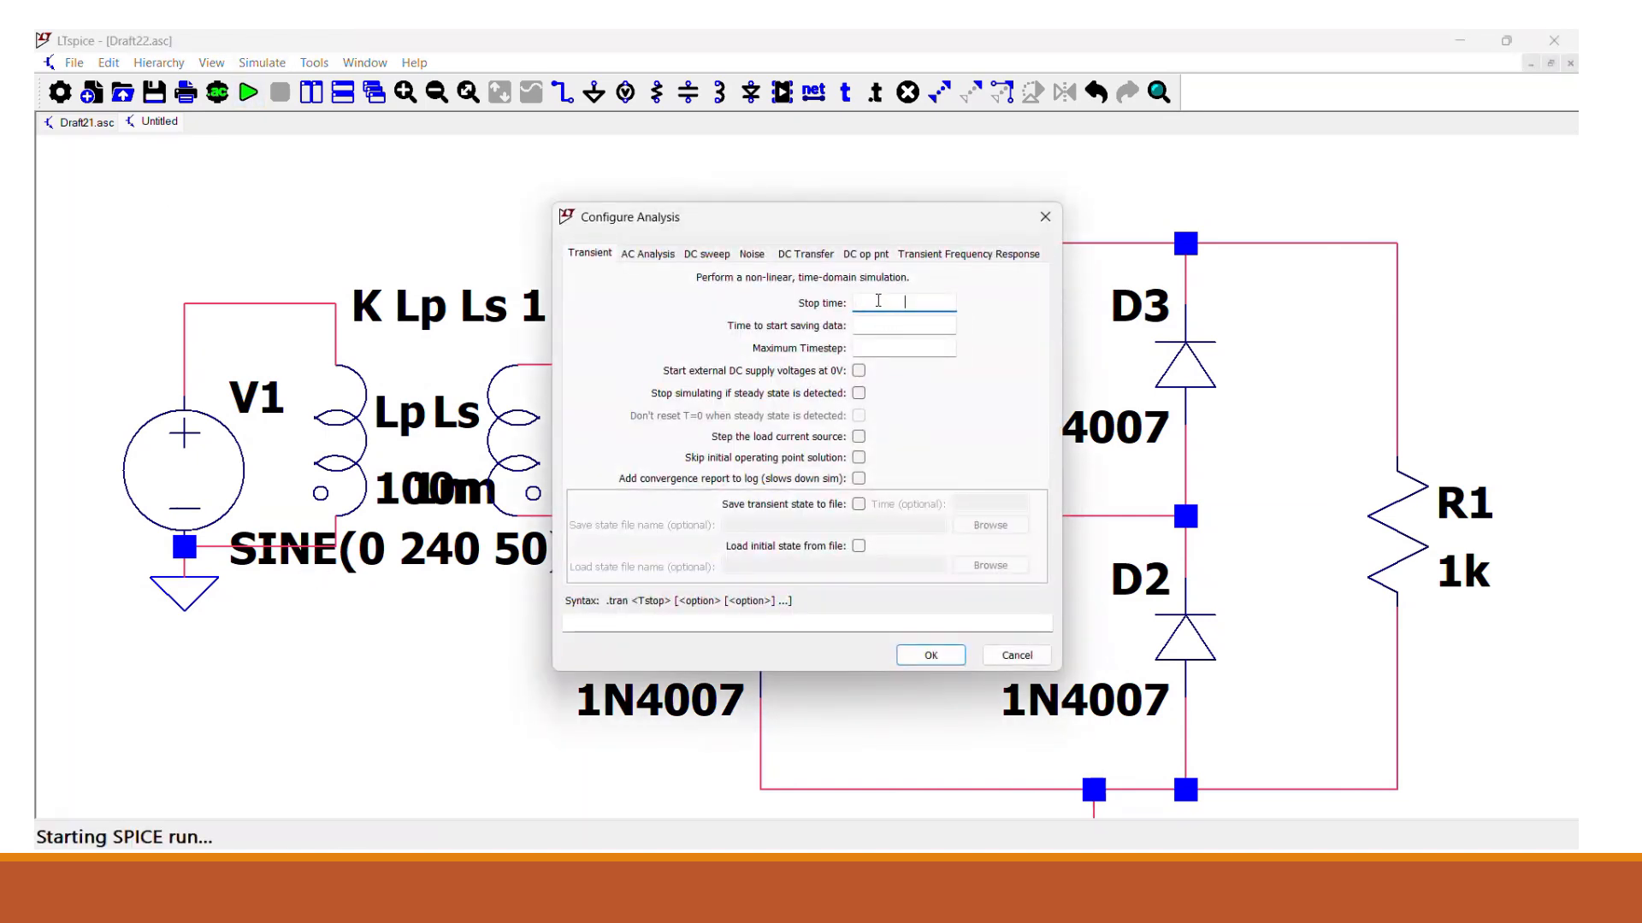
type("0.1")
left_click(930, 655)
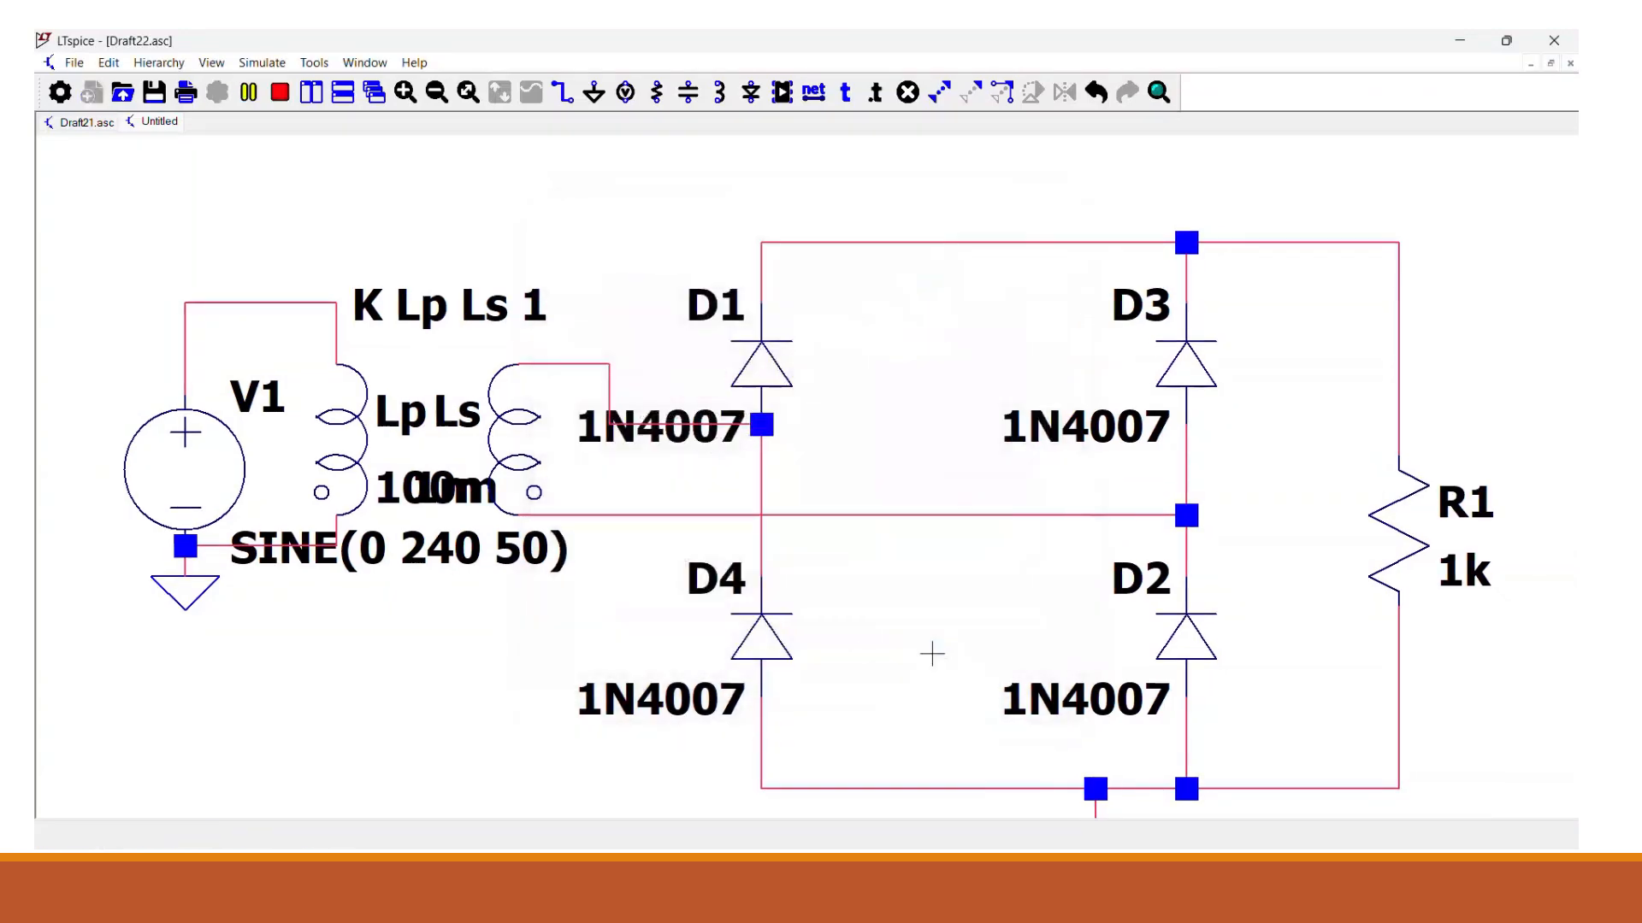
Plot the source voltage at the top of V1 and the differential voltage across the secondary inductor Ls
left_click(583, 253)
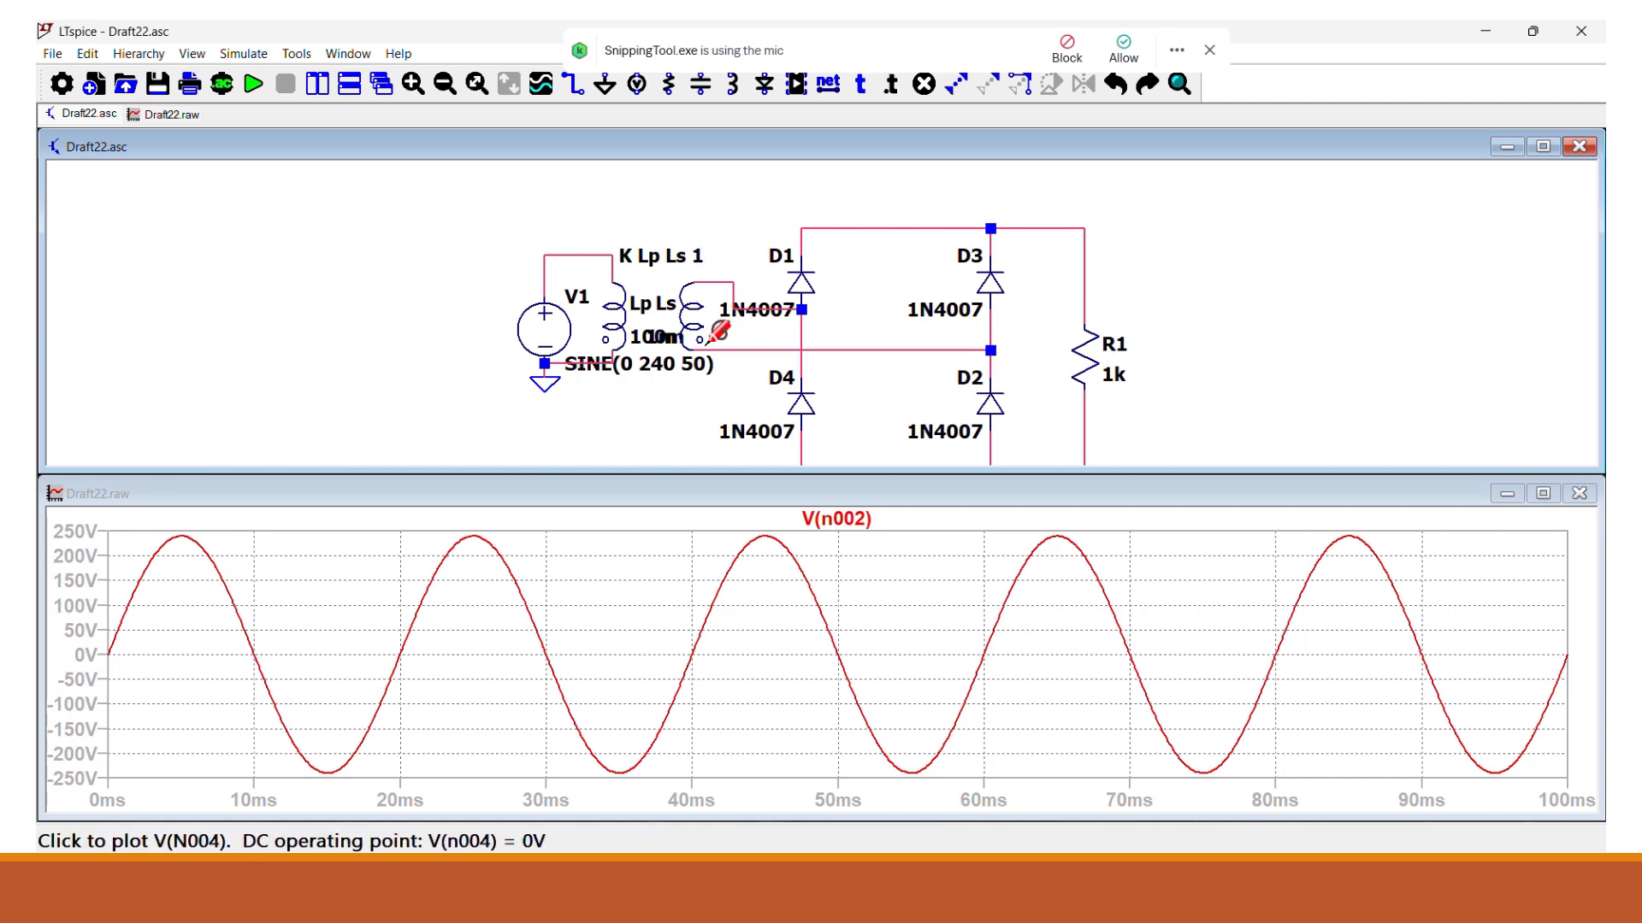
left_click(723, 279)
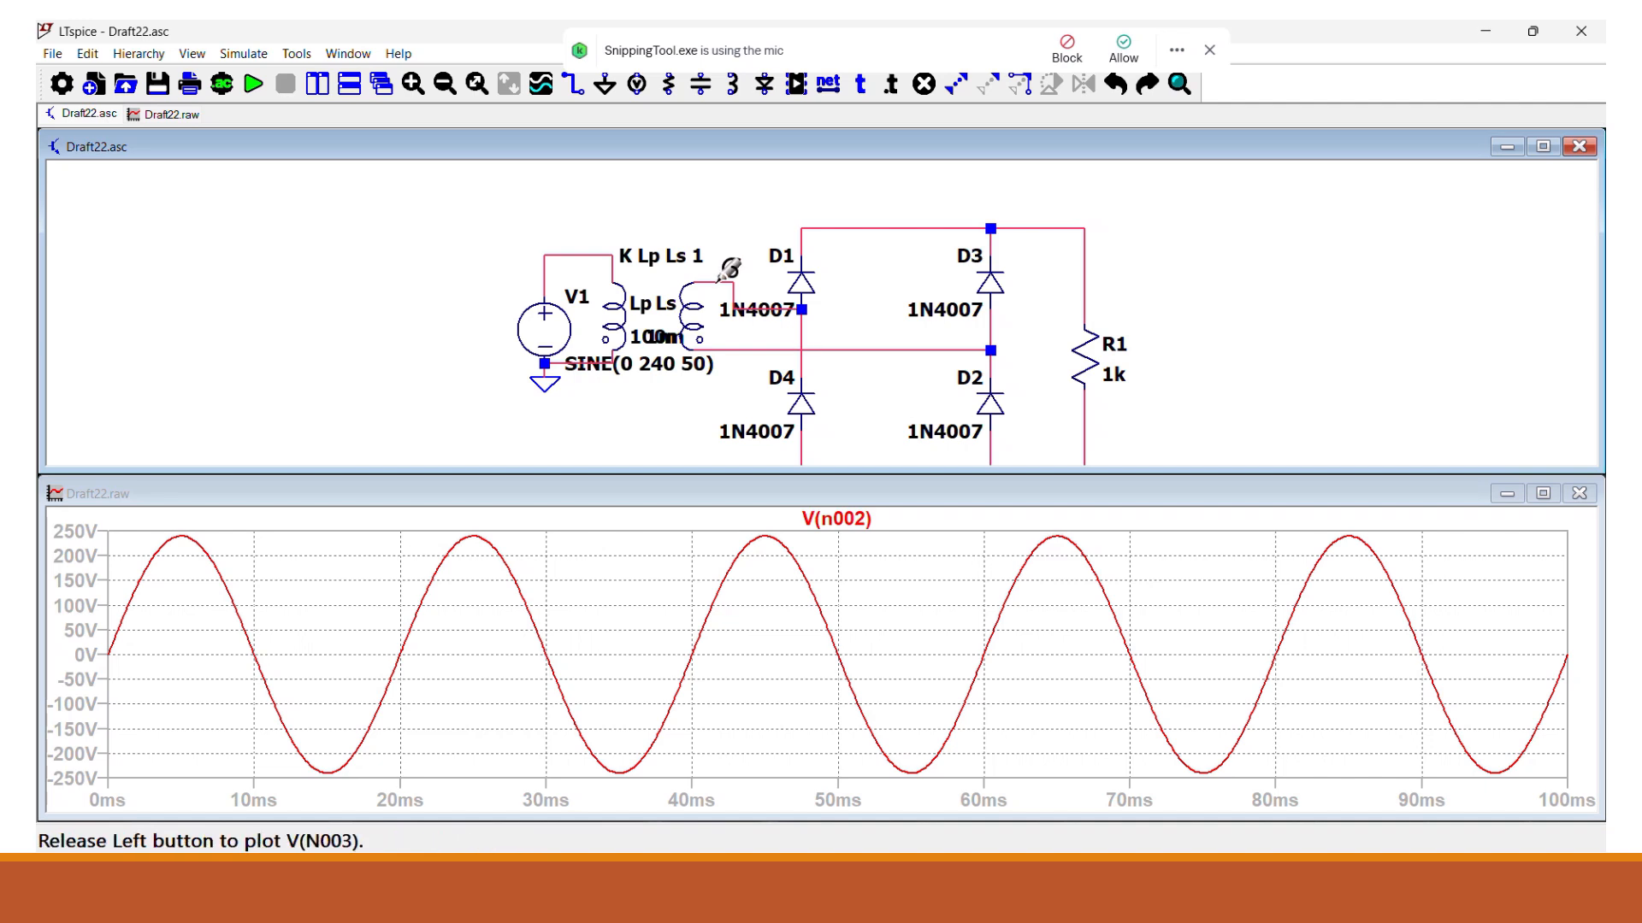
left_click_drag(722, 279, 714, 350)
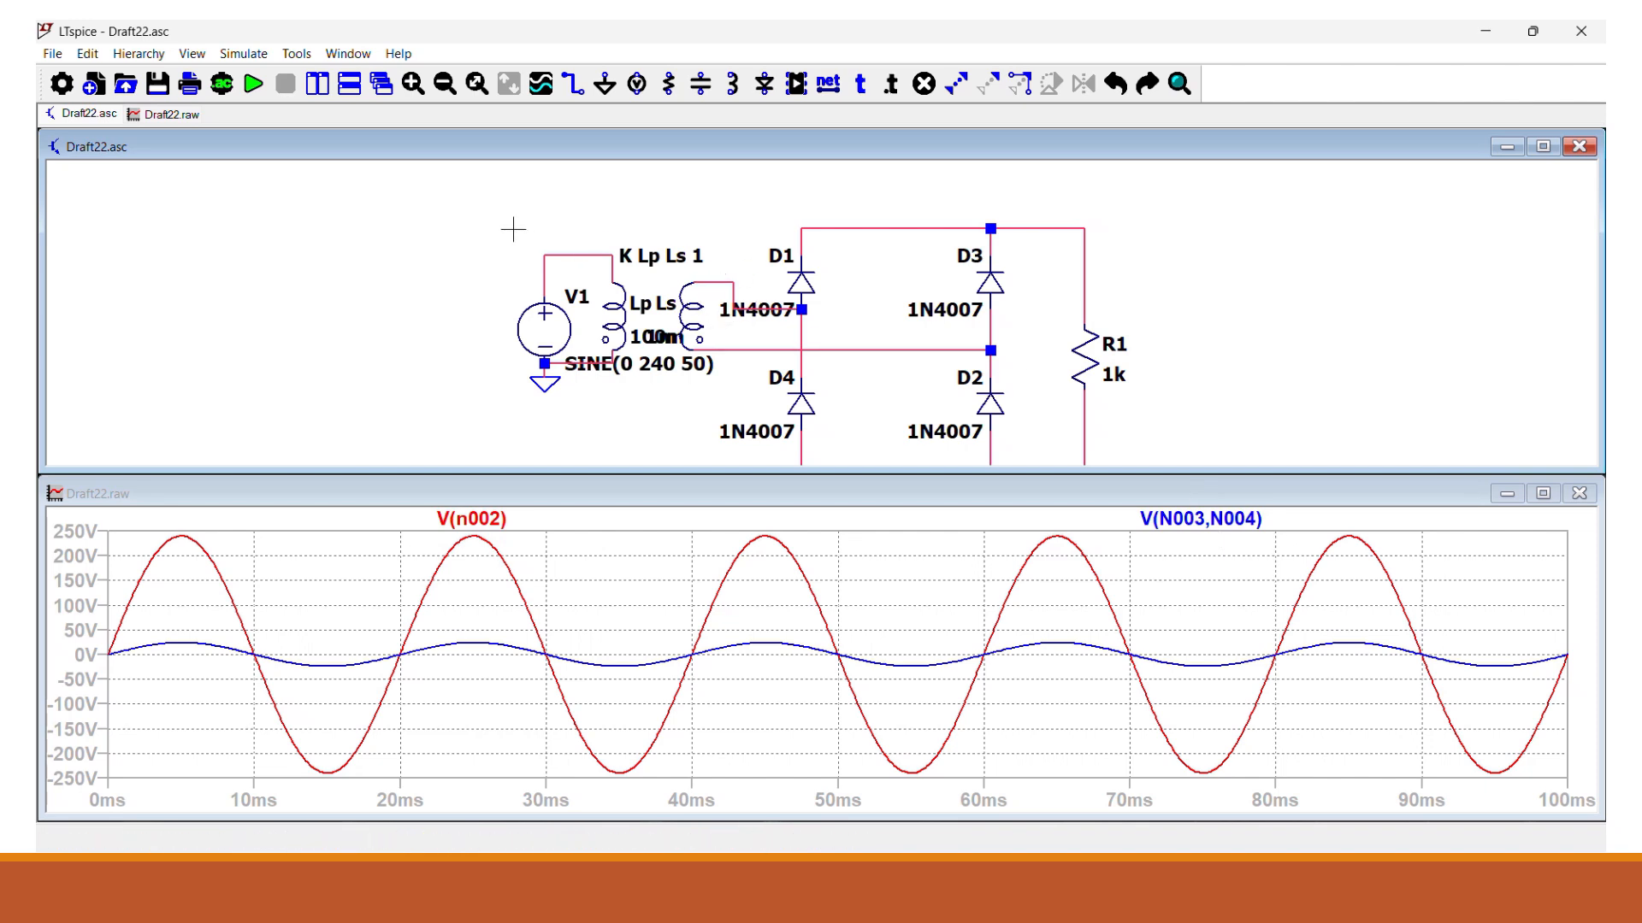
Place the net label Vin on the wire from V1 to Lp and on the upper and lower wires of Ls
key("F4")
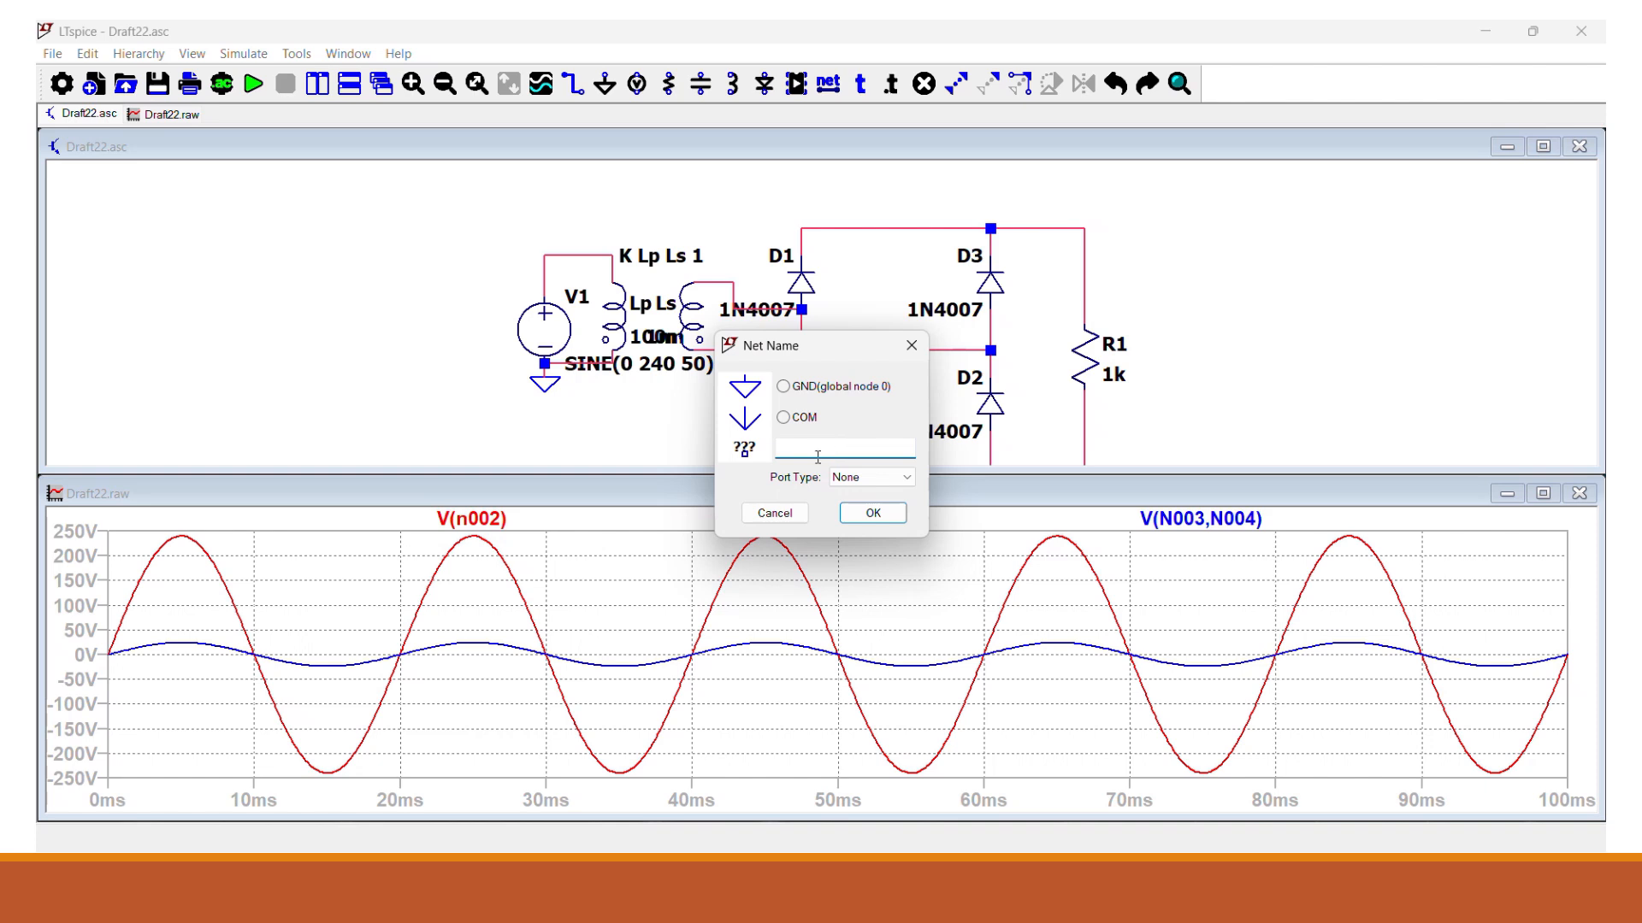
type("Vin")
left_click(873, 513)
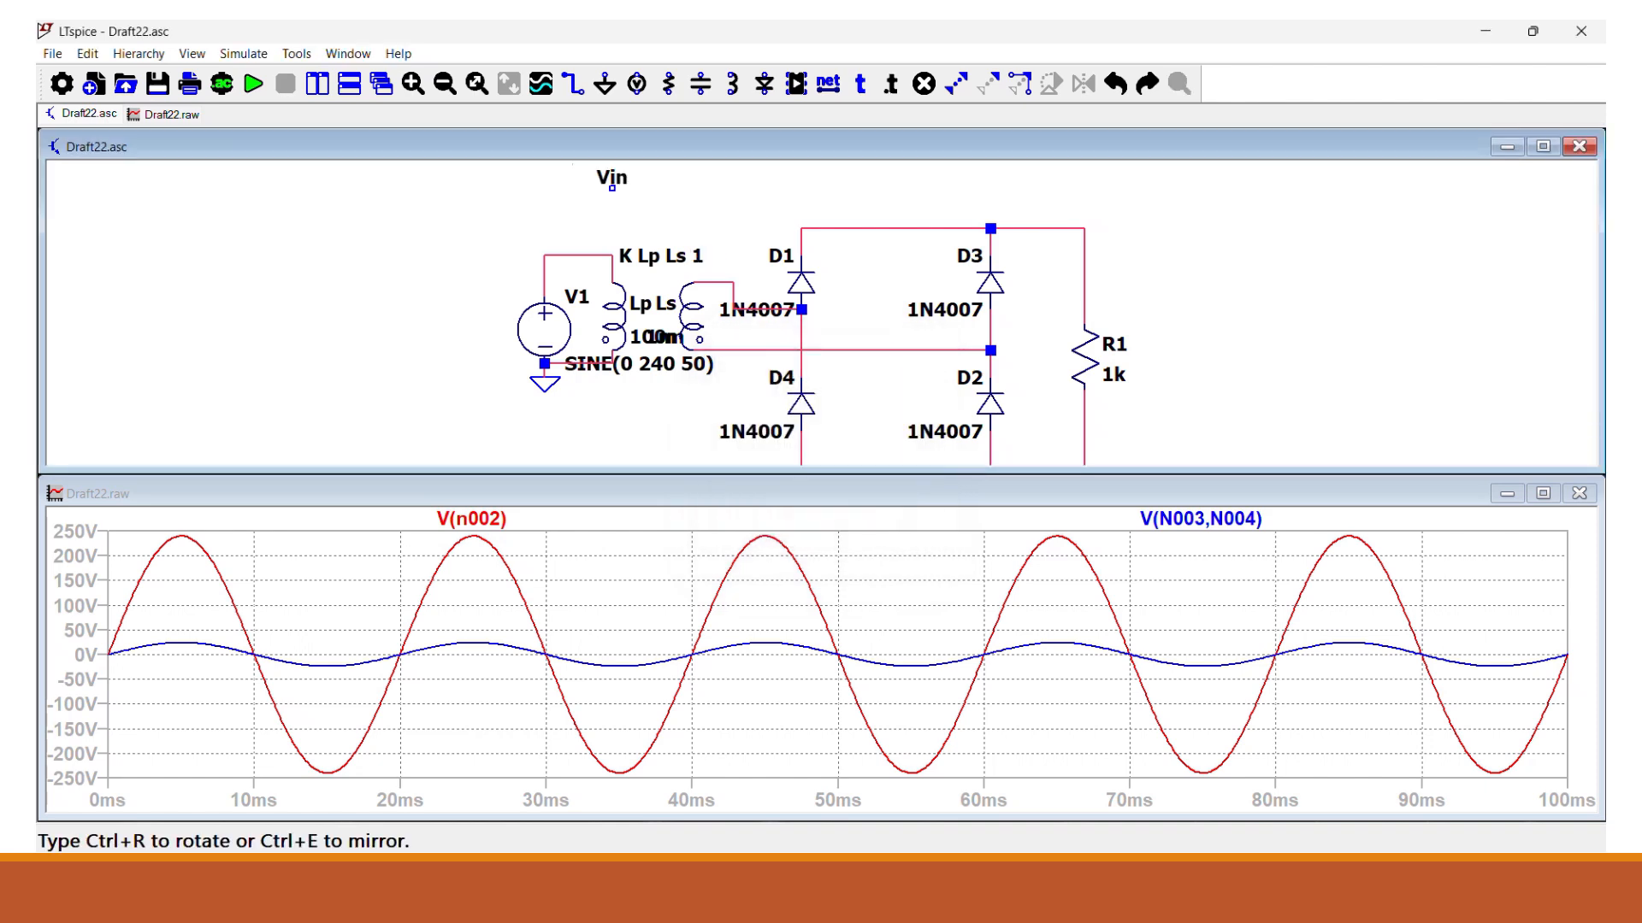
left_click(578, 254)
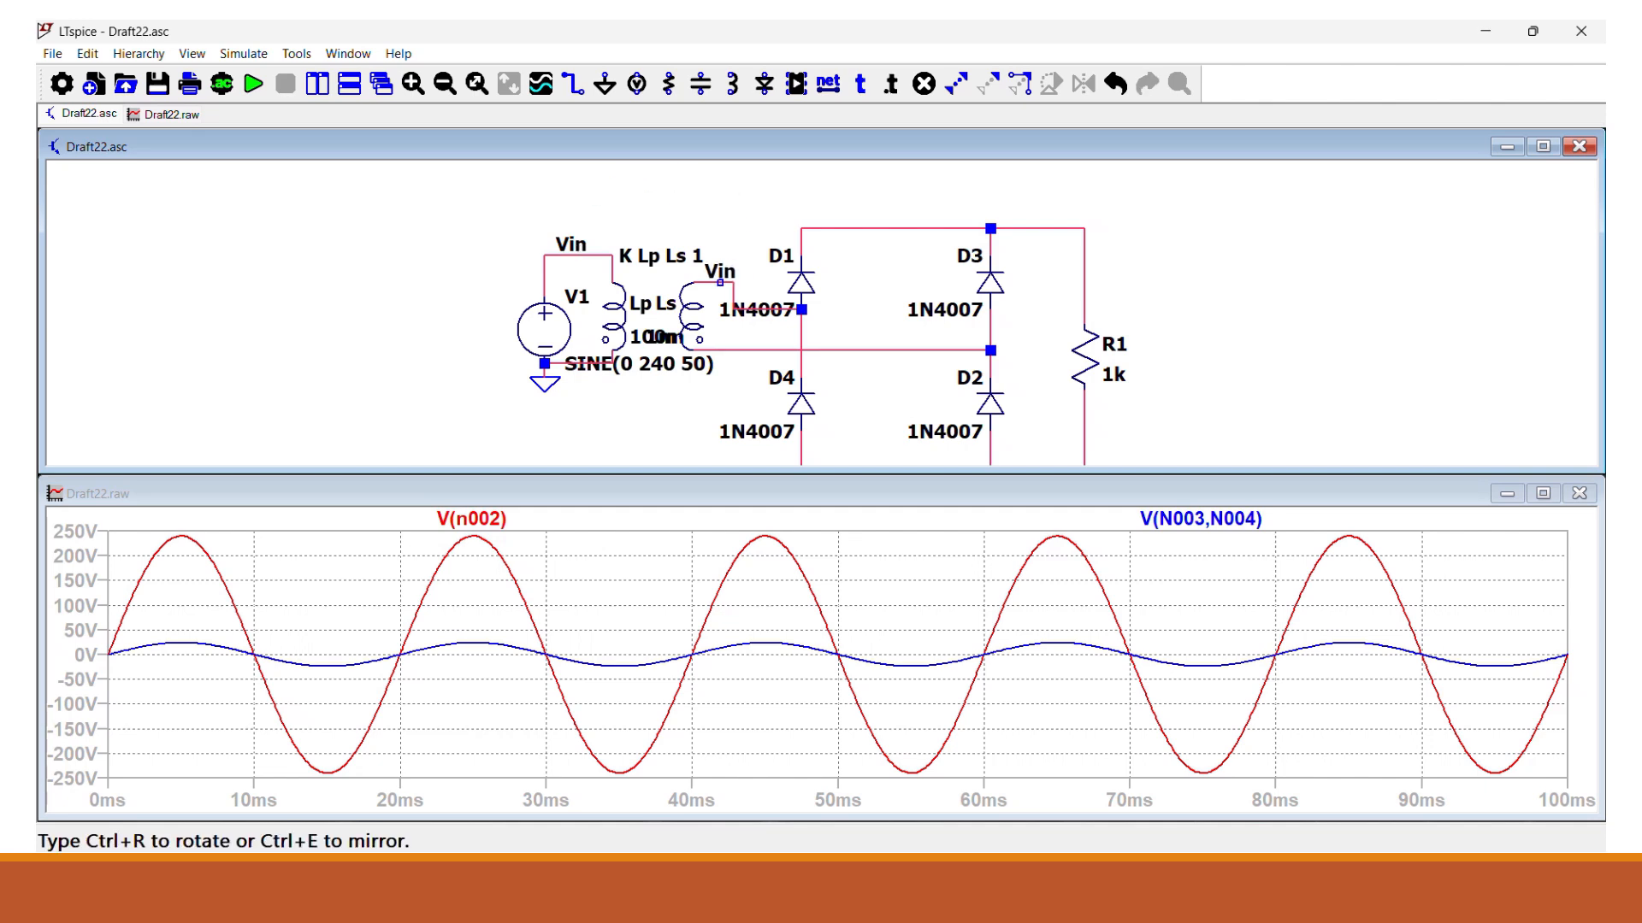
left_click(732, 282)
left_click(733, 349)
key("Escape")
Rename the net label on the upper wire of Ls to Vs1 and the one on its lower wire to Vs2
right_click(744, 278)
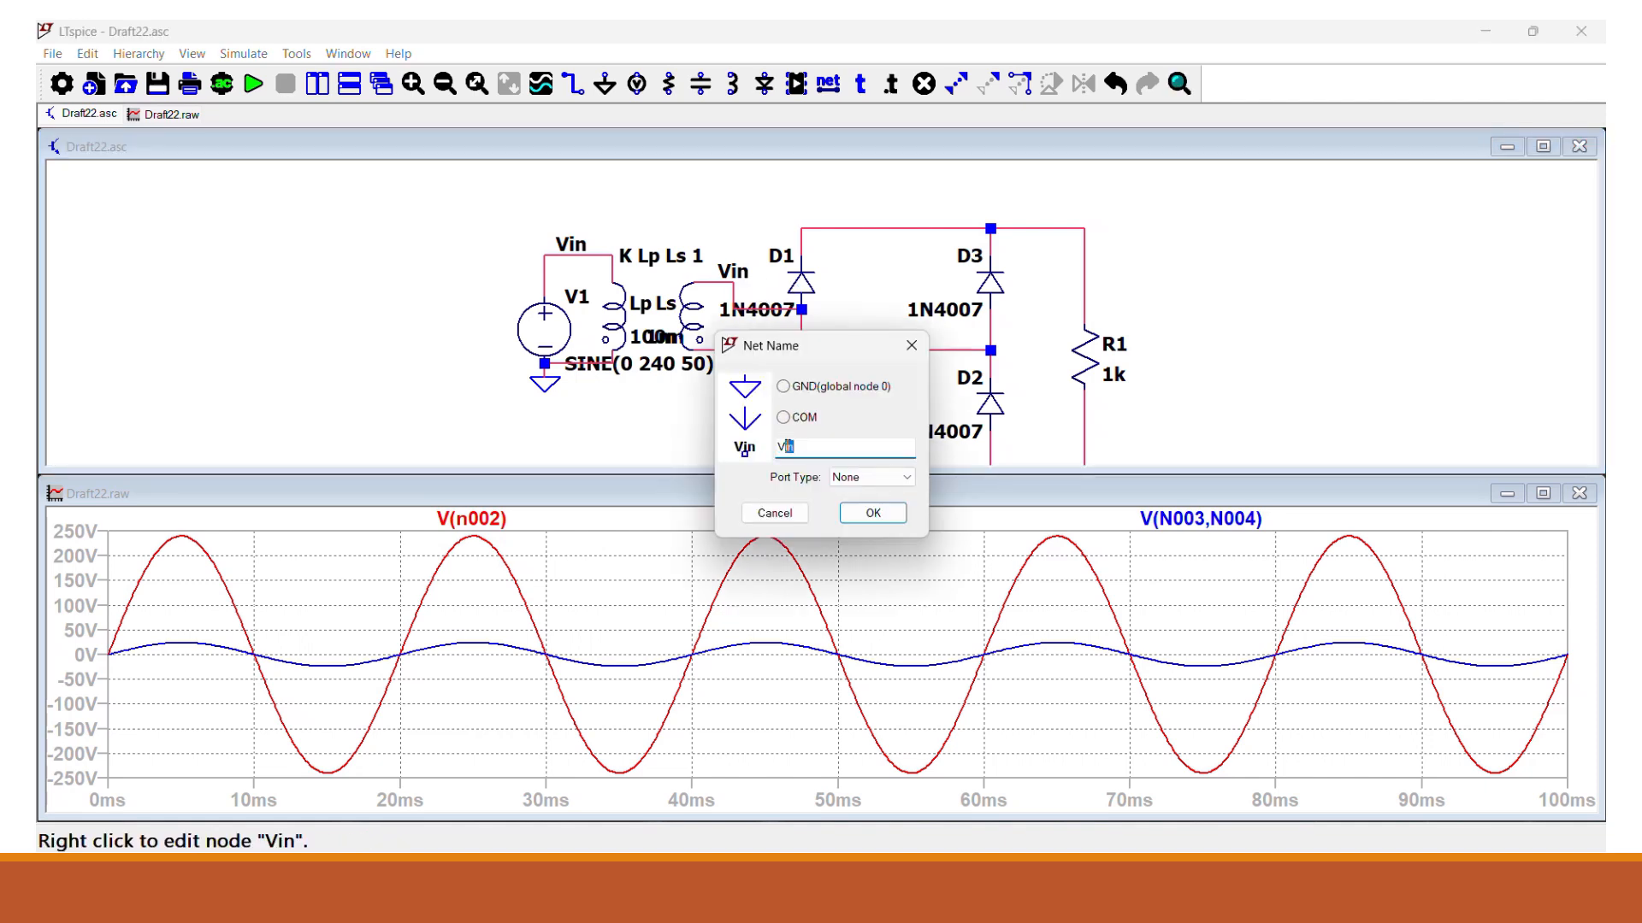
type("s1")
left_click(873, 513)
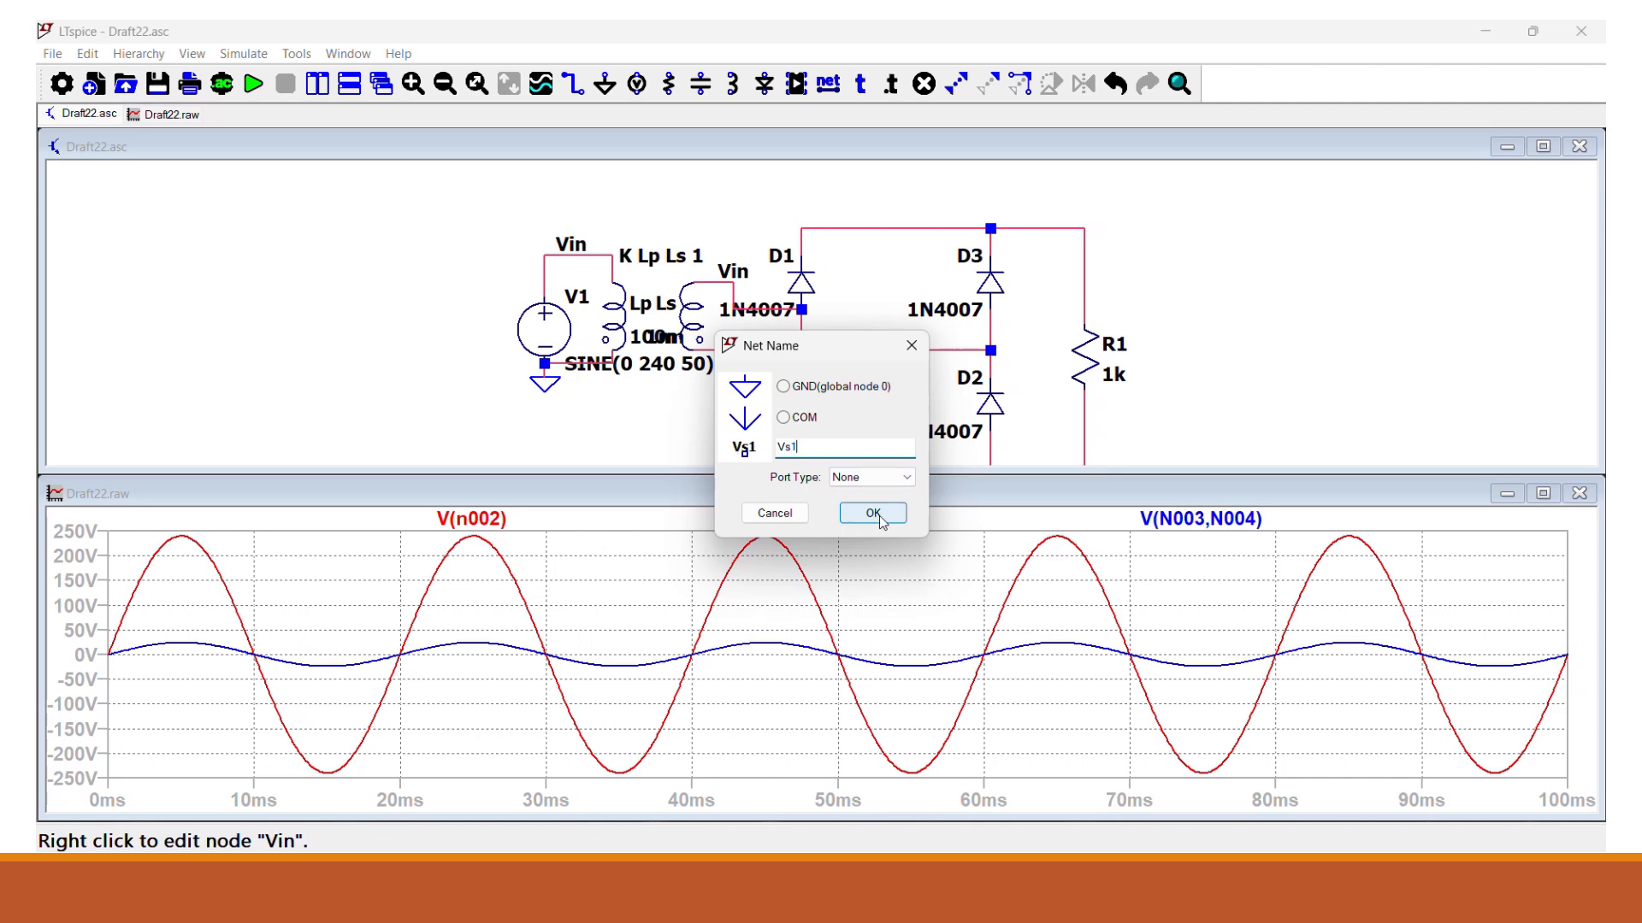
right_click(742, 346)
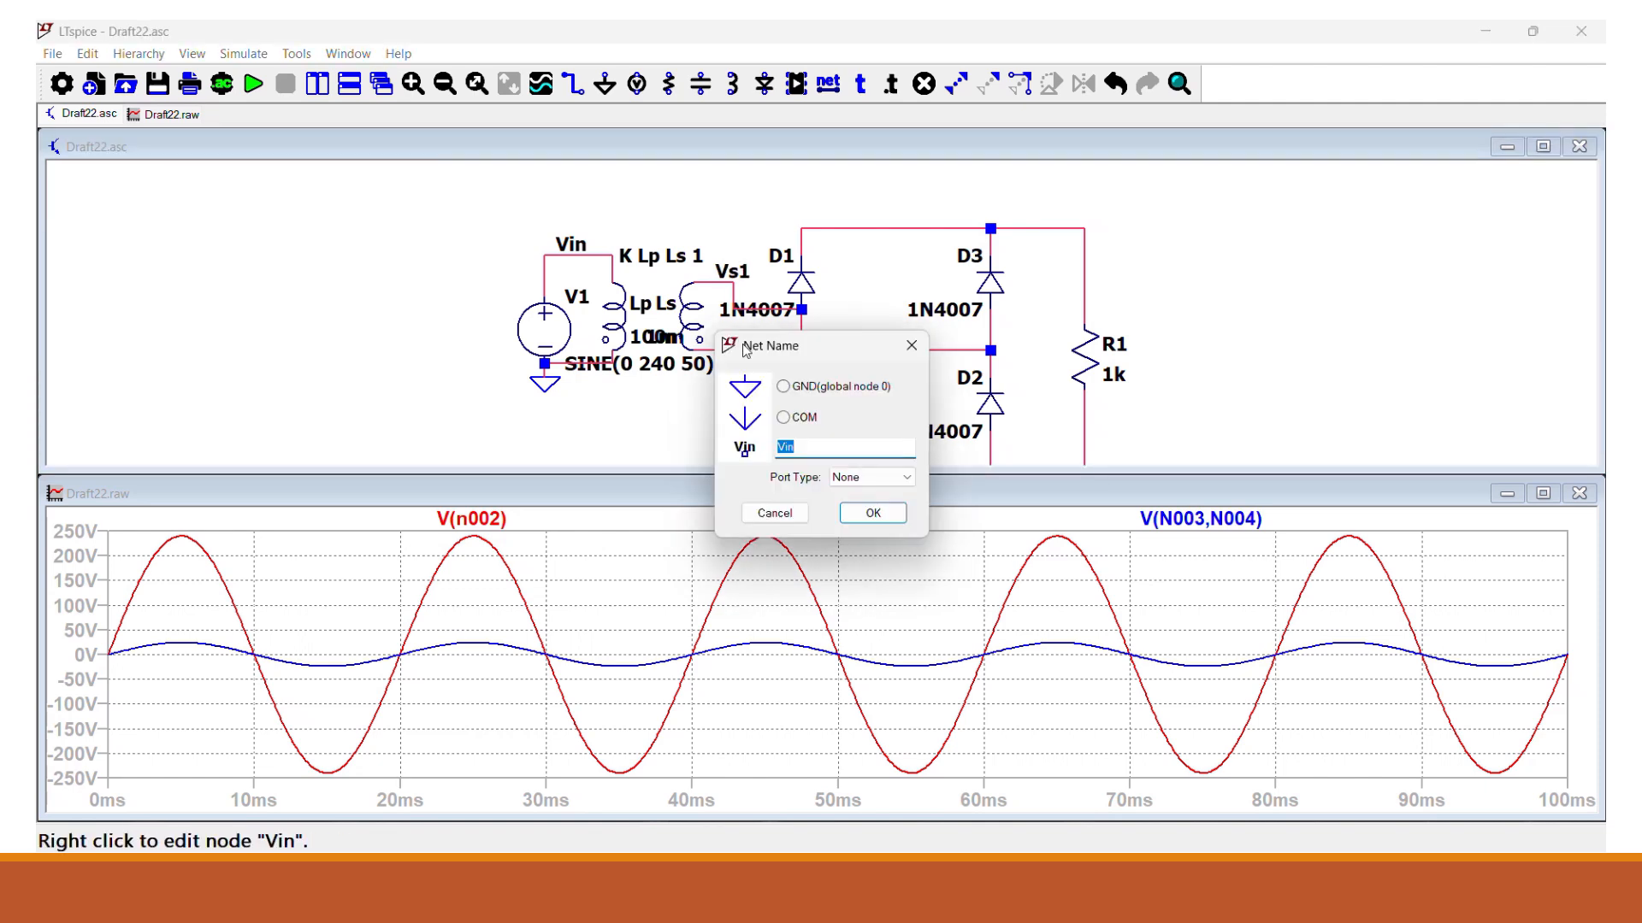
left_click(800, 449)
type("s2")
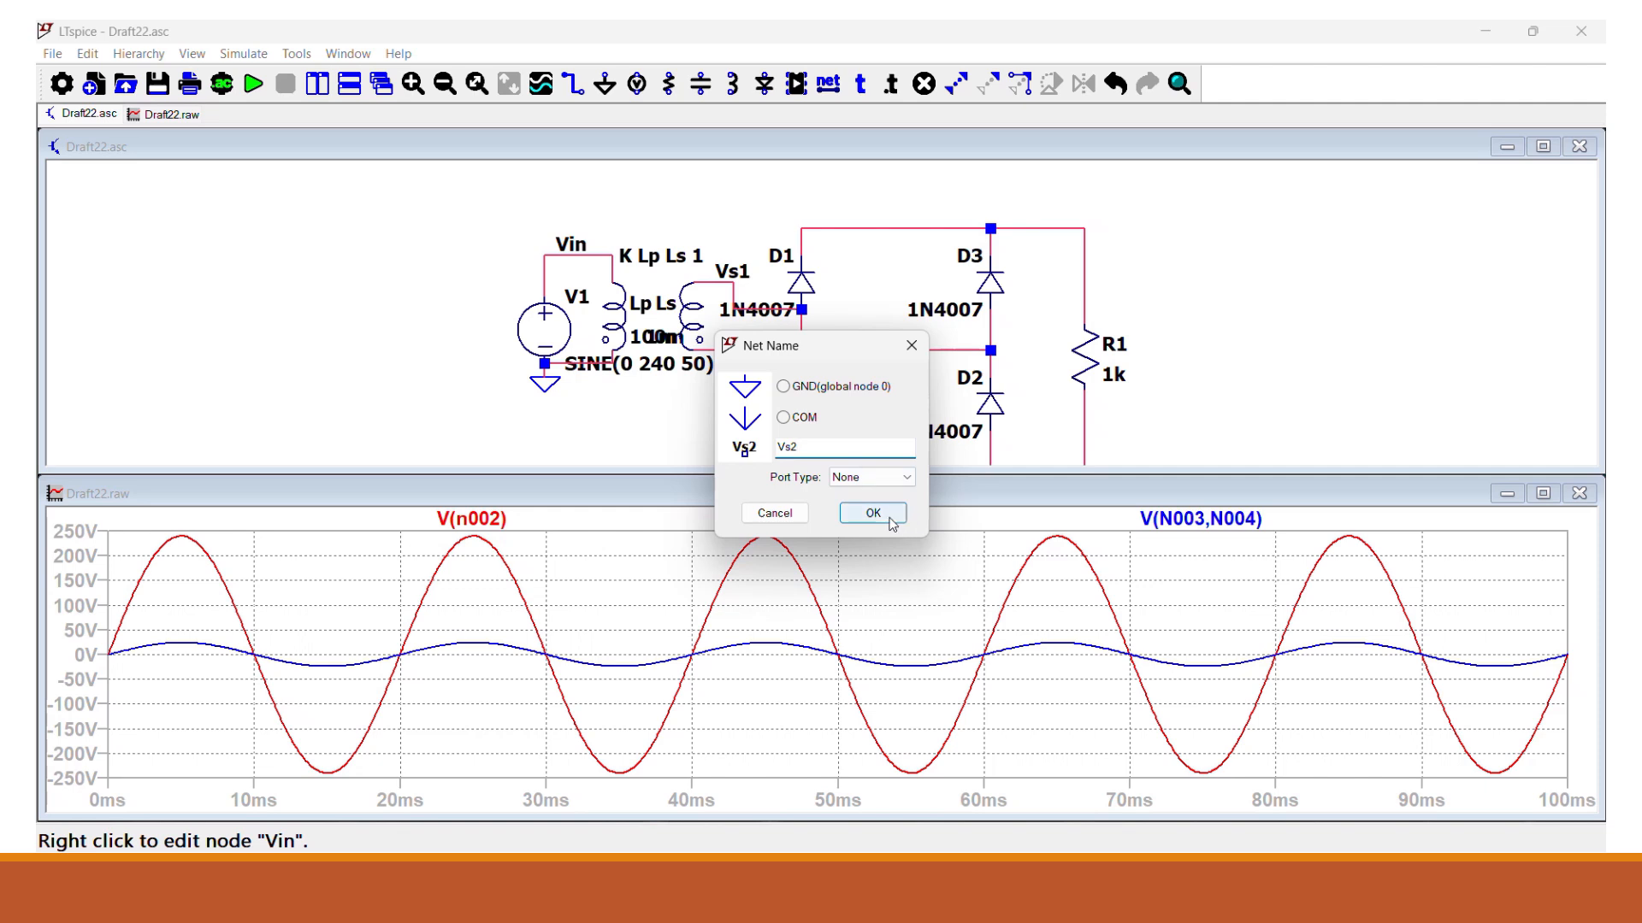
left_click(889, 513)
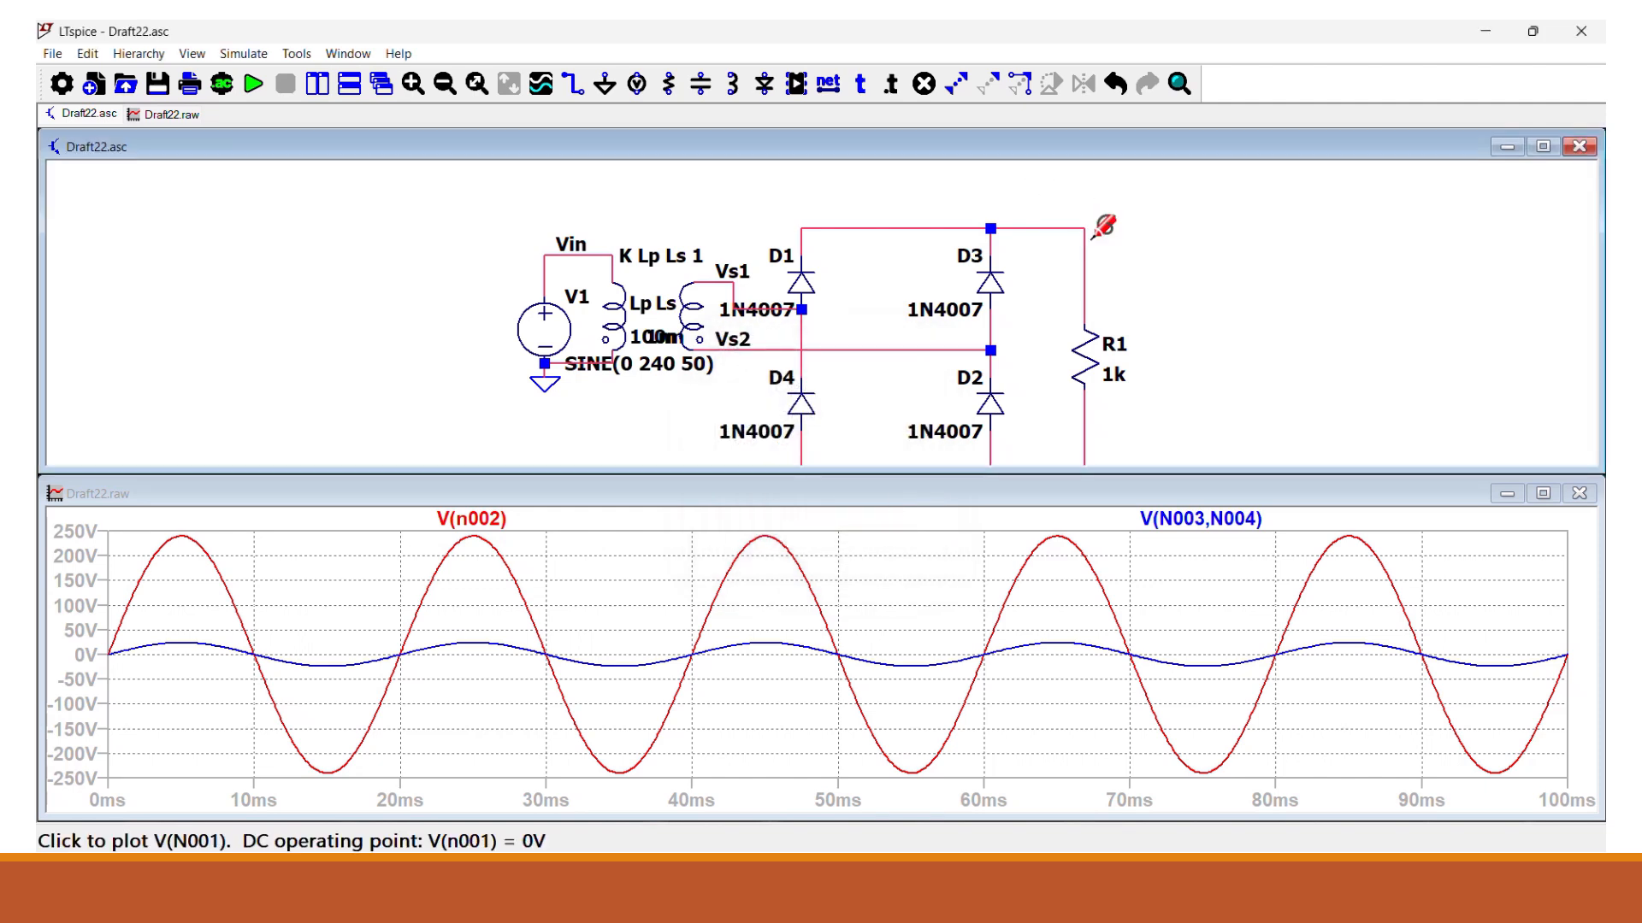
Label the bridge output net Vo at the wire corner above R1
key("F4")
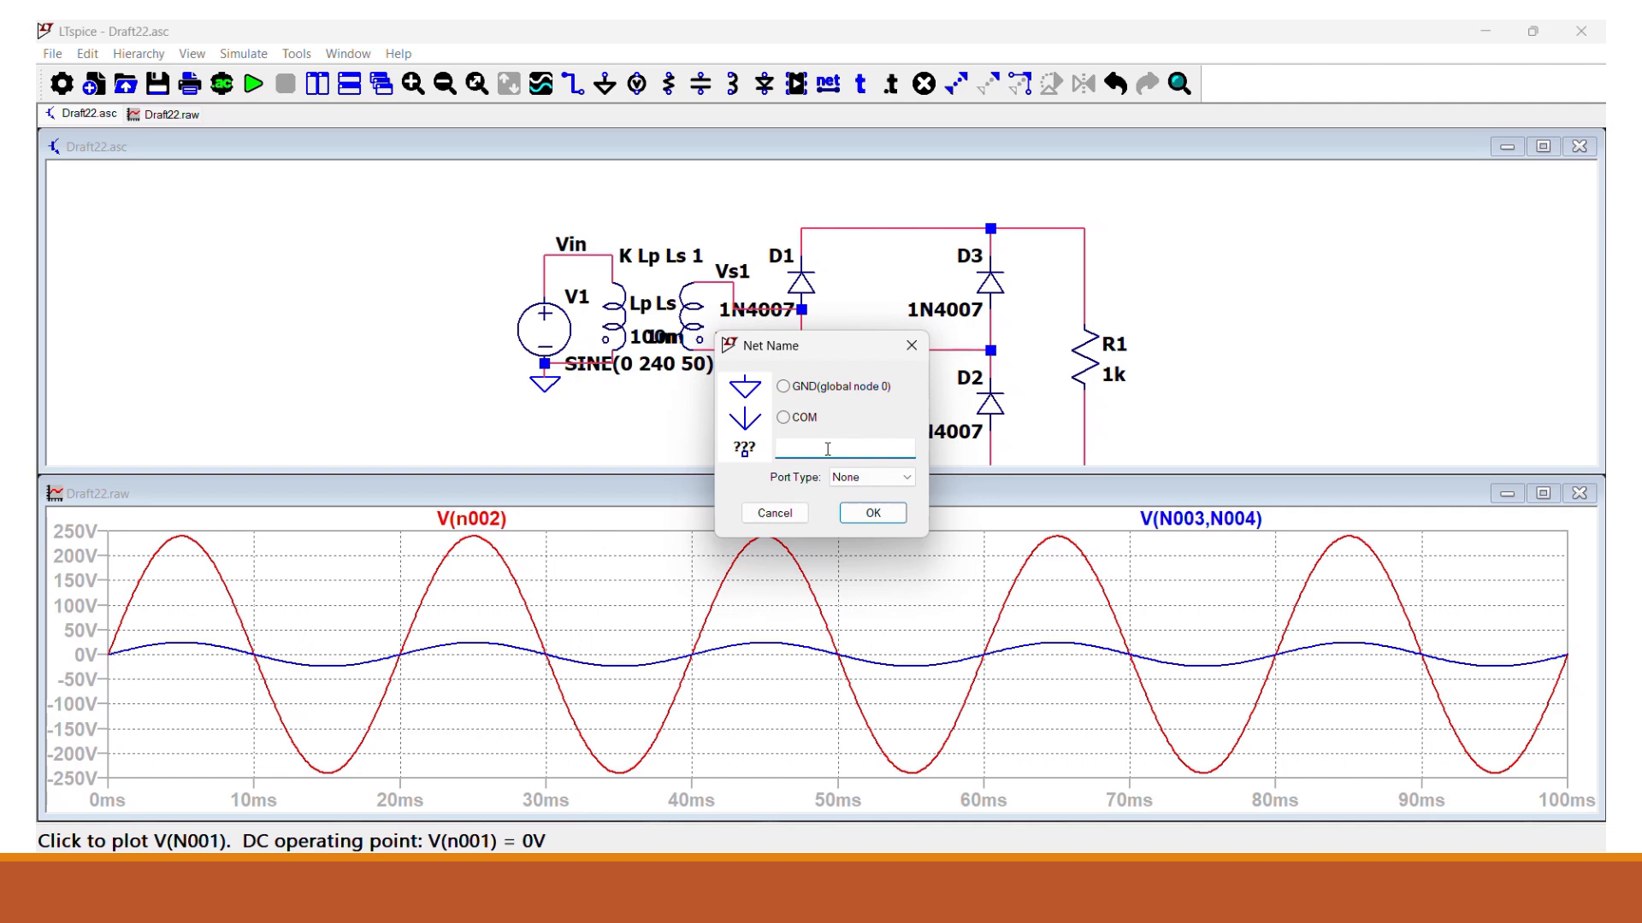
type("Vo")
left_click(873, 513)
left_click(1085, 229)
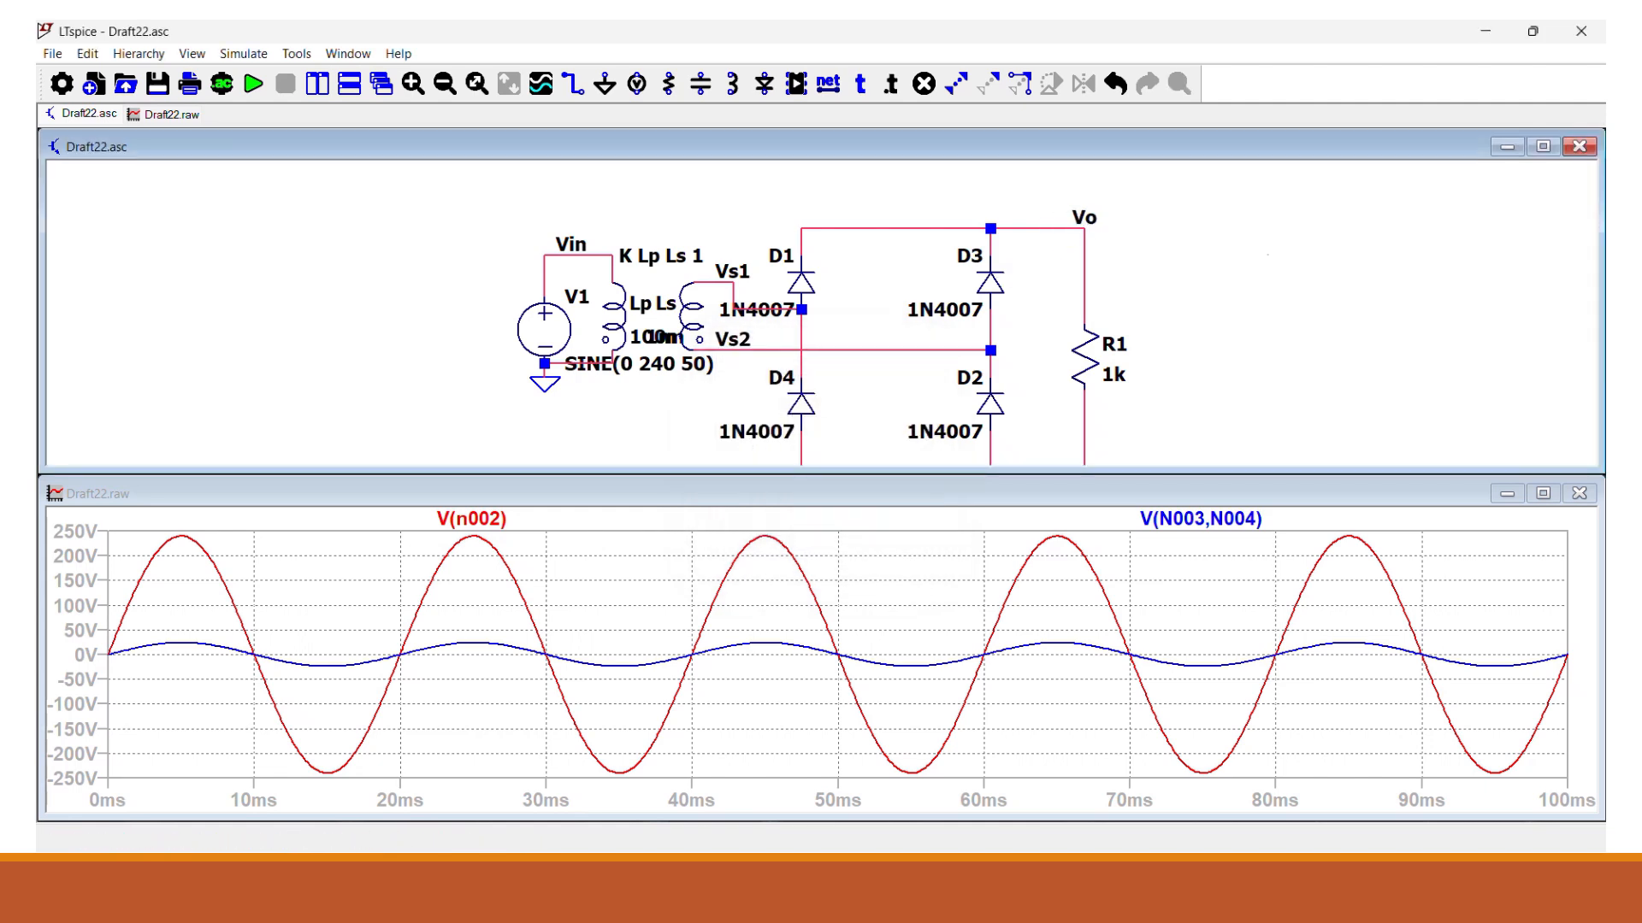
key("Escape")
Rerun the transient analysis with the labelled nets, using a stop time of 0.1
left_click(254, 86)
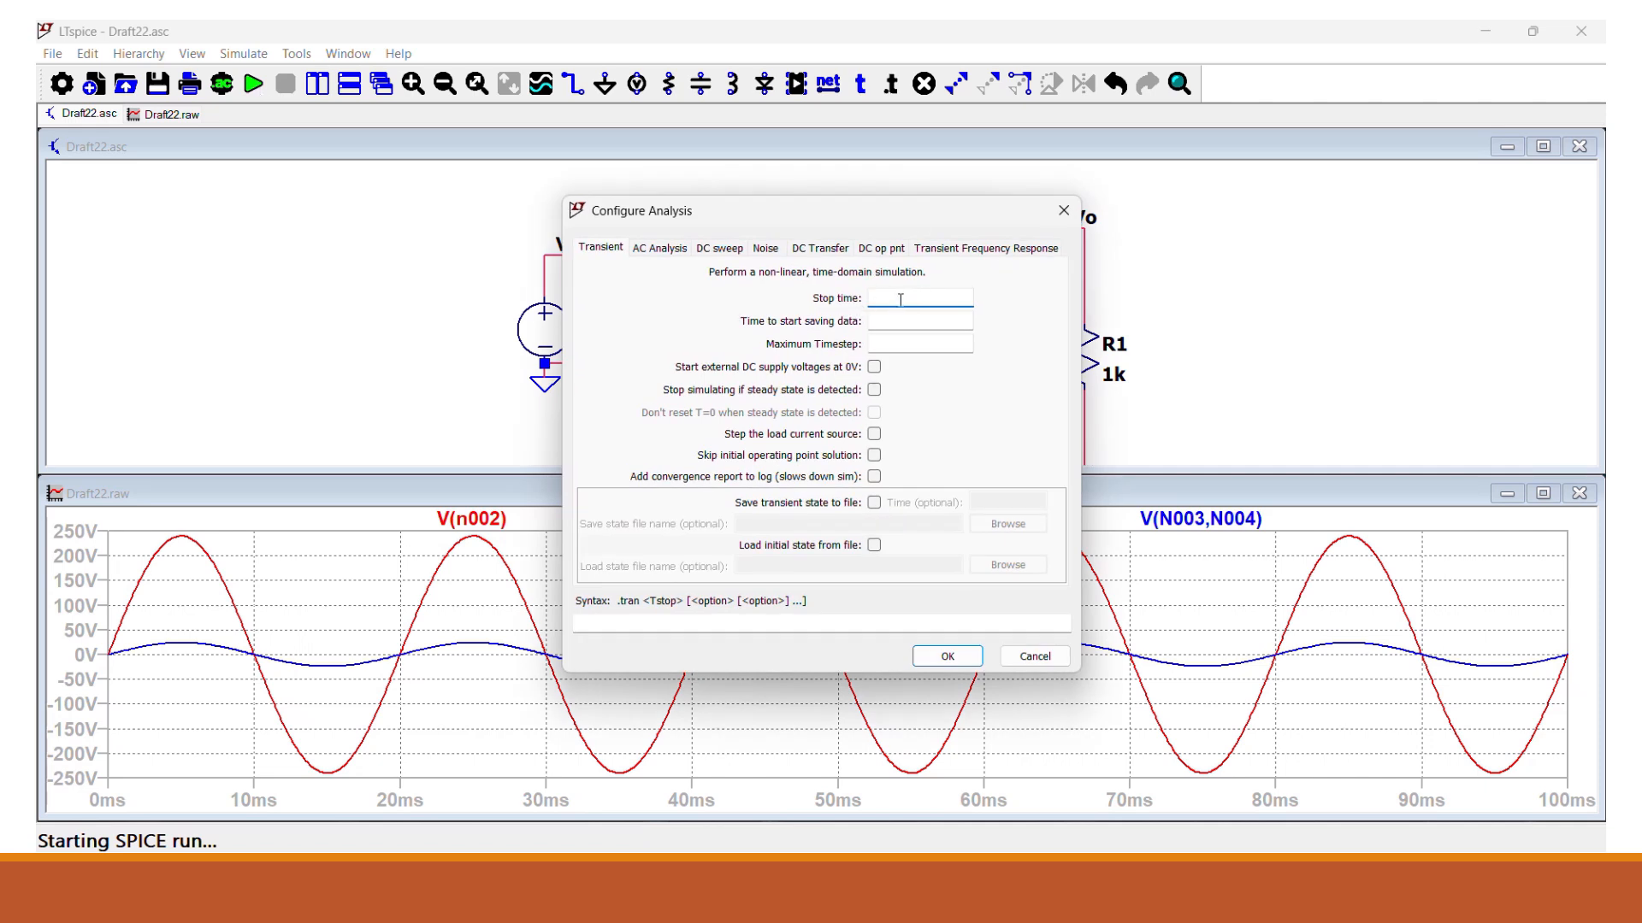
type("0.1")
left_click(957, 658)
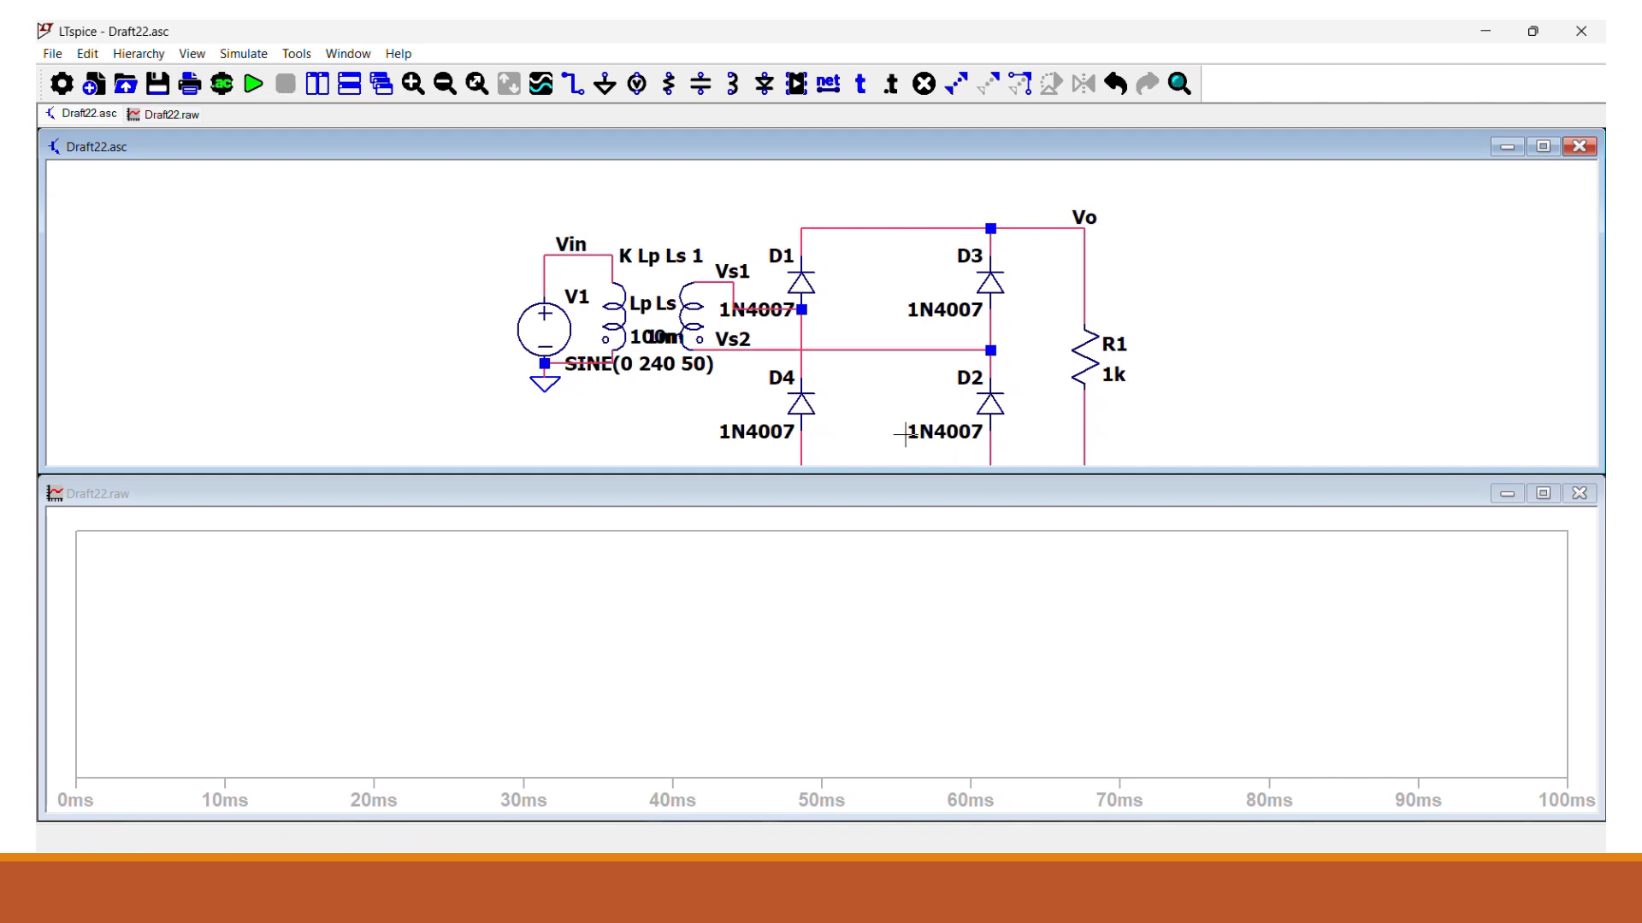
Plot the differential voltage from Vs1 to Vs2 together with the input voltage Vin
left_click(741, 287)
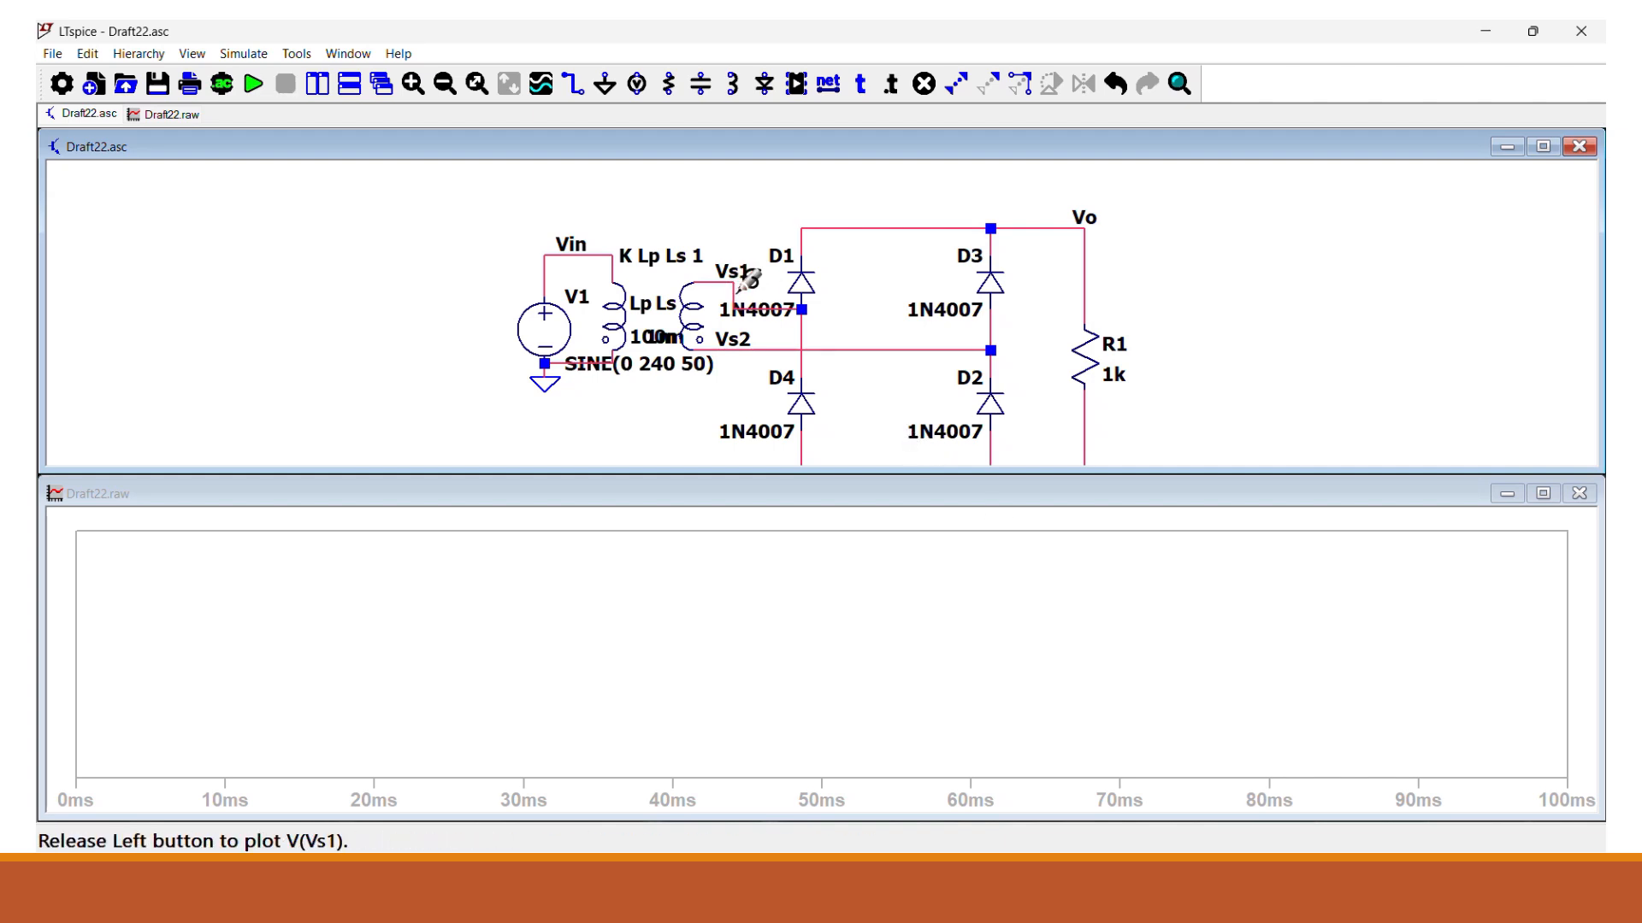
left_click_drag(741, 288, 746, 346)
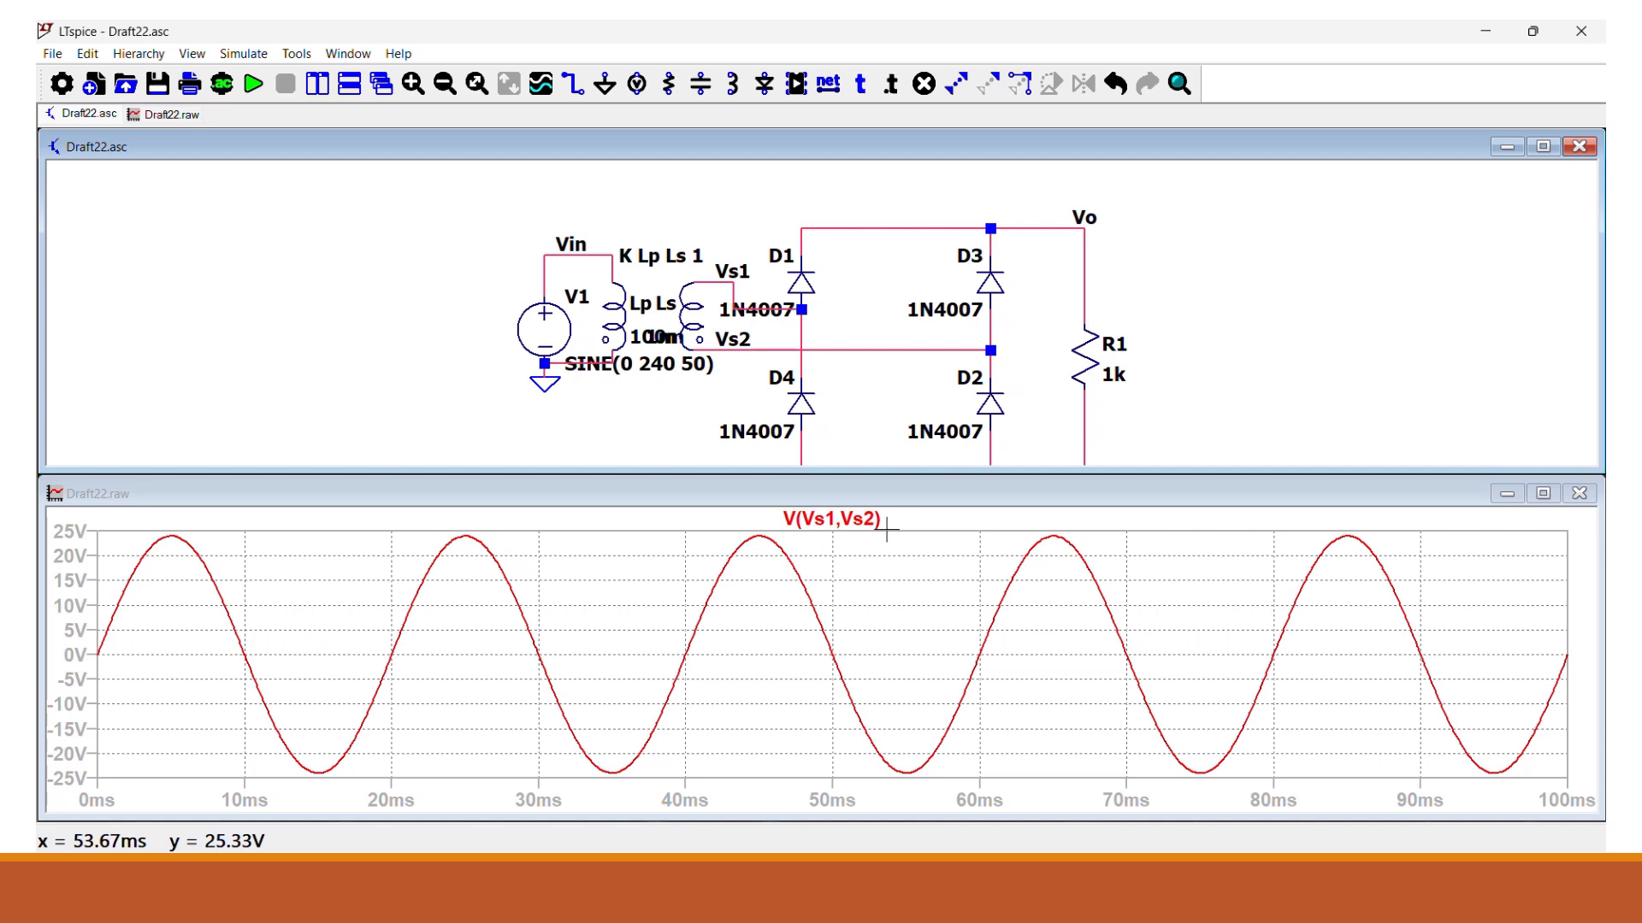
left_click(595, 253)
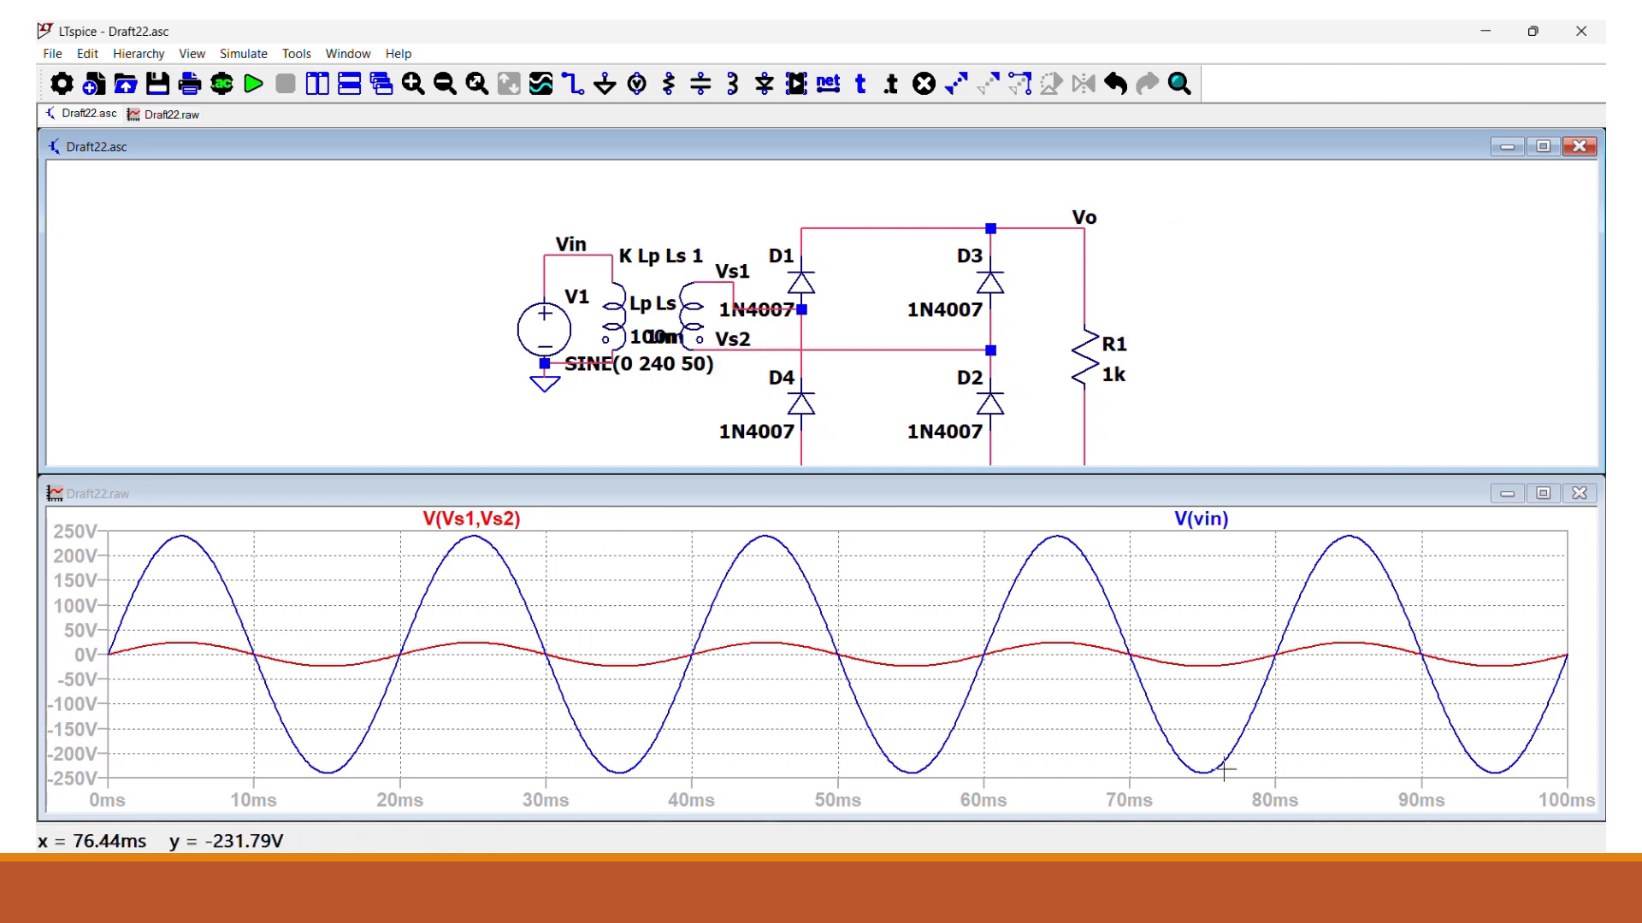
Add a second plot pane below the existing waveforms and plot the output voltage Vo in it
right_click(1218, 598)
left_click(1368, 488)
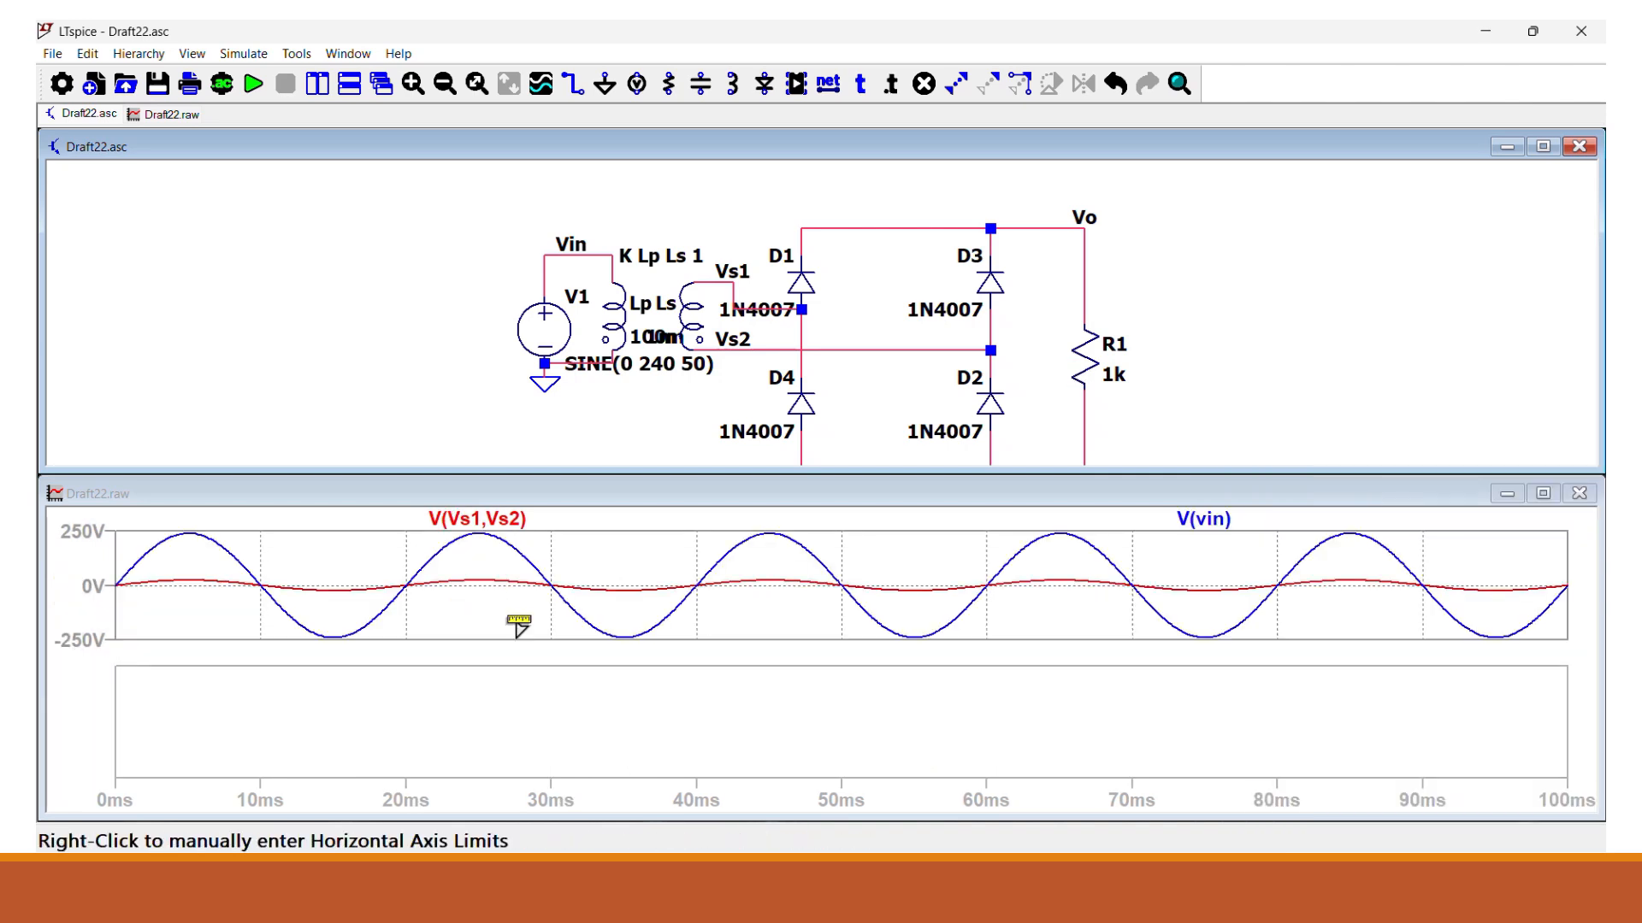
left_click(692, 721)
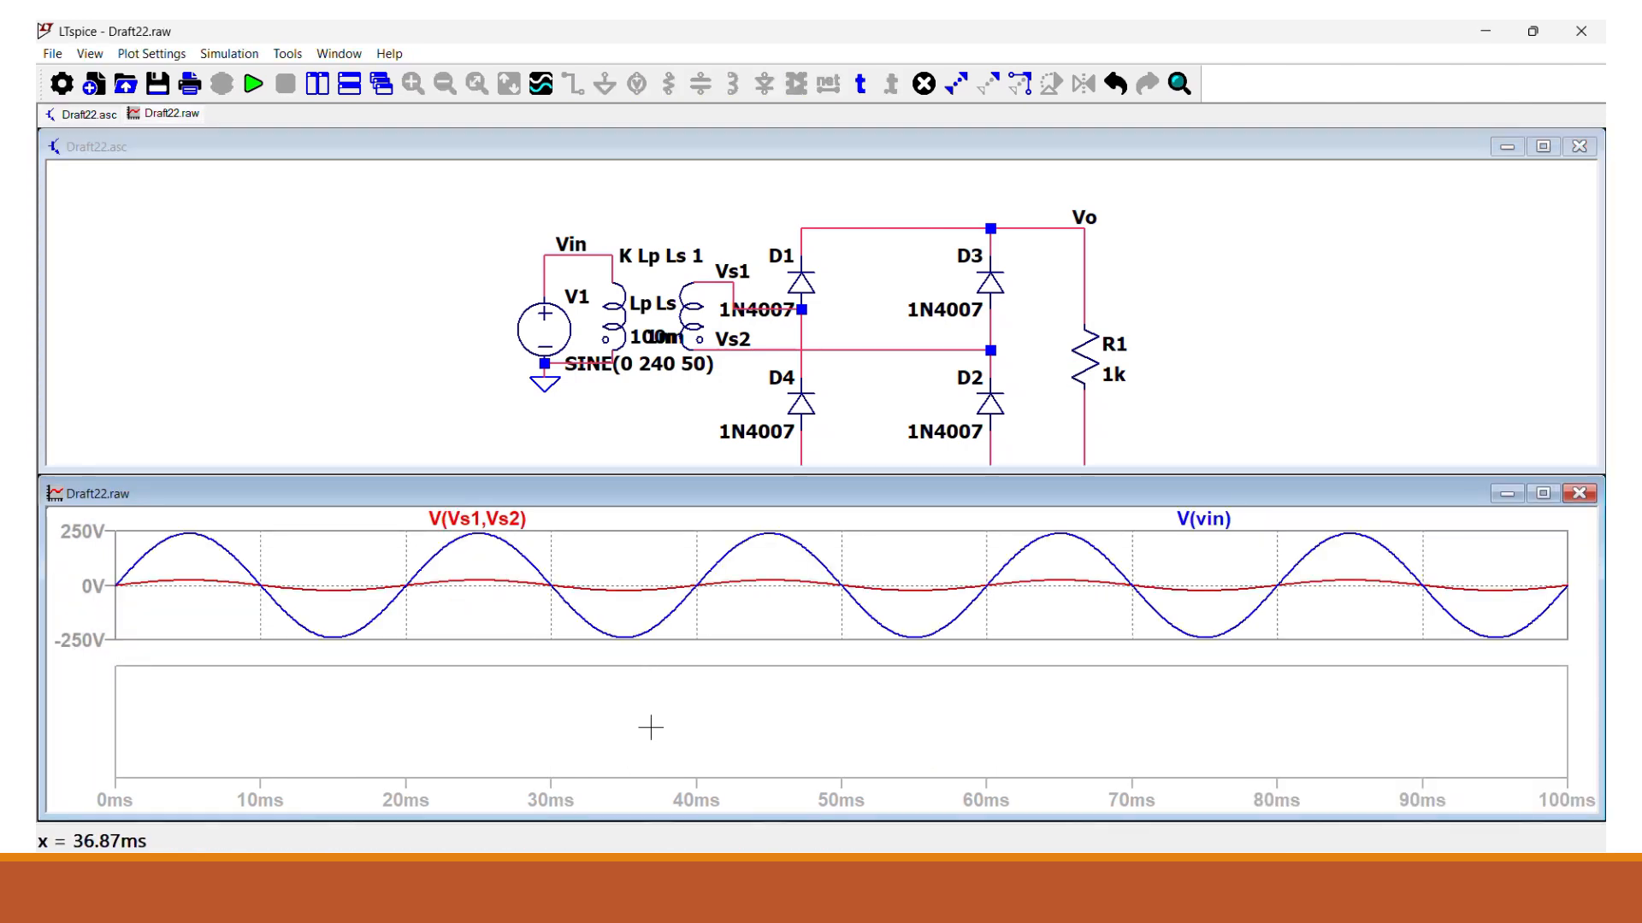
left_click(1084, 279)
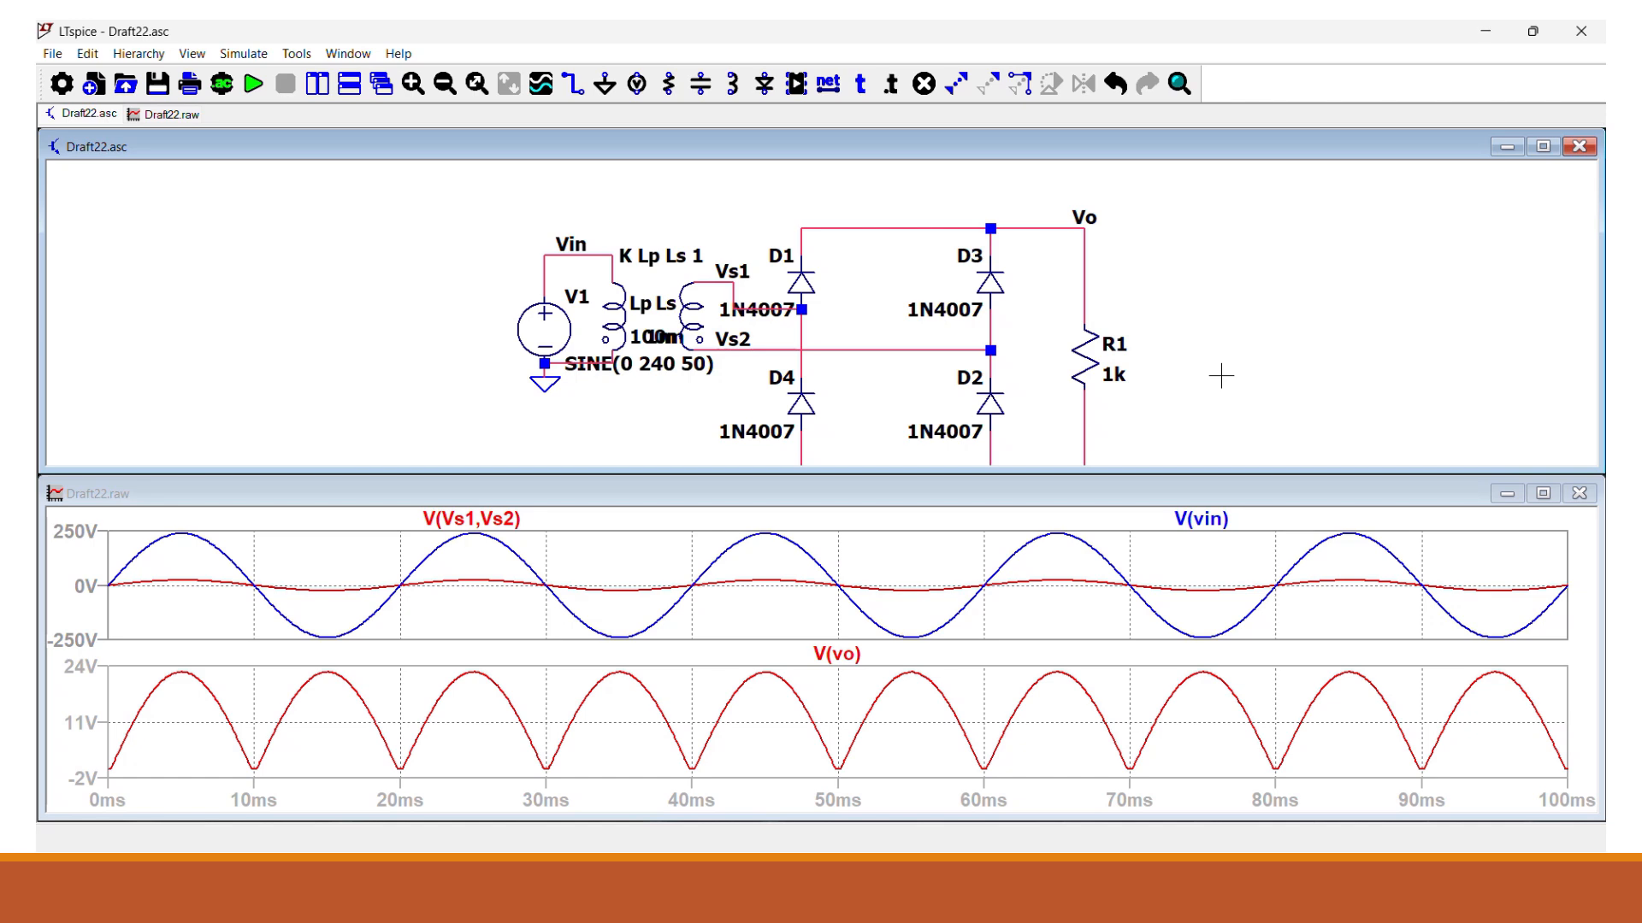
Place capacitor C1 between the diode bridge and R1 and wire it to the upper and lower output rails
key("c")
left_click(1031, 324)
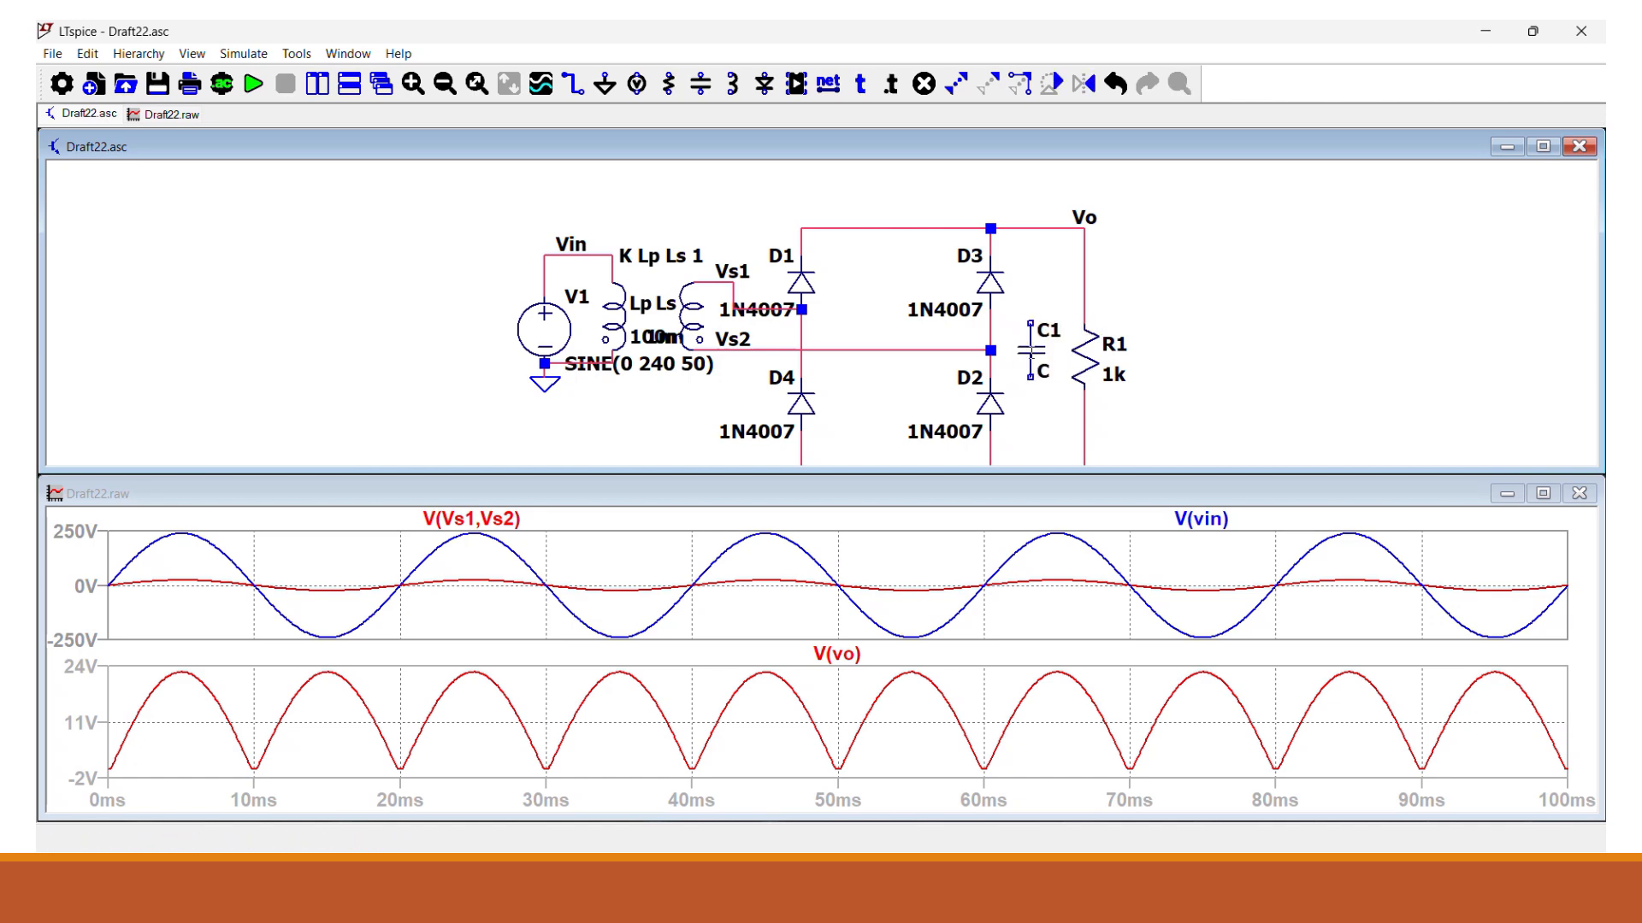
key("F3")
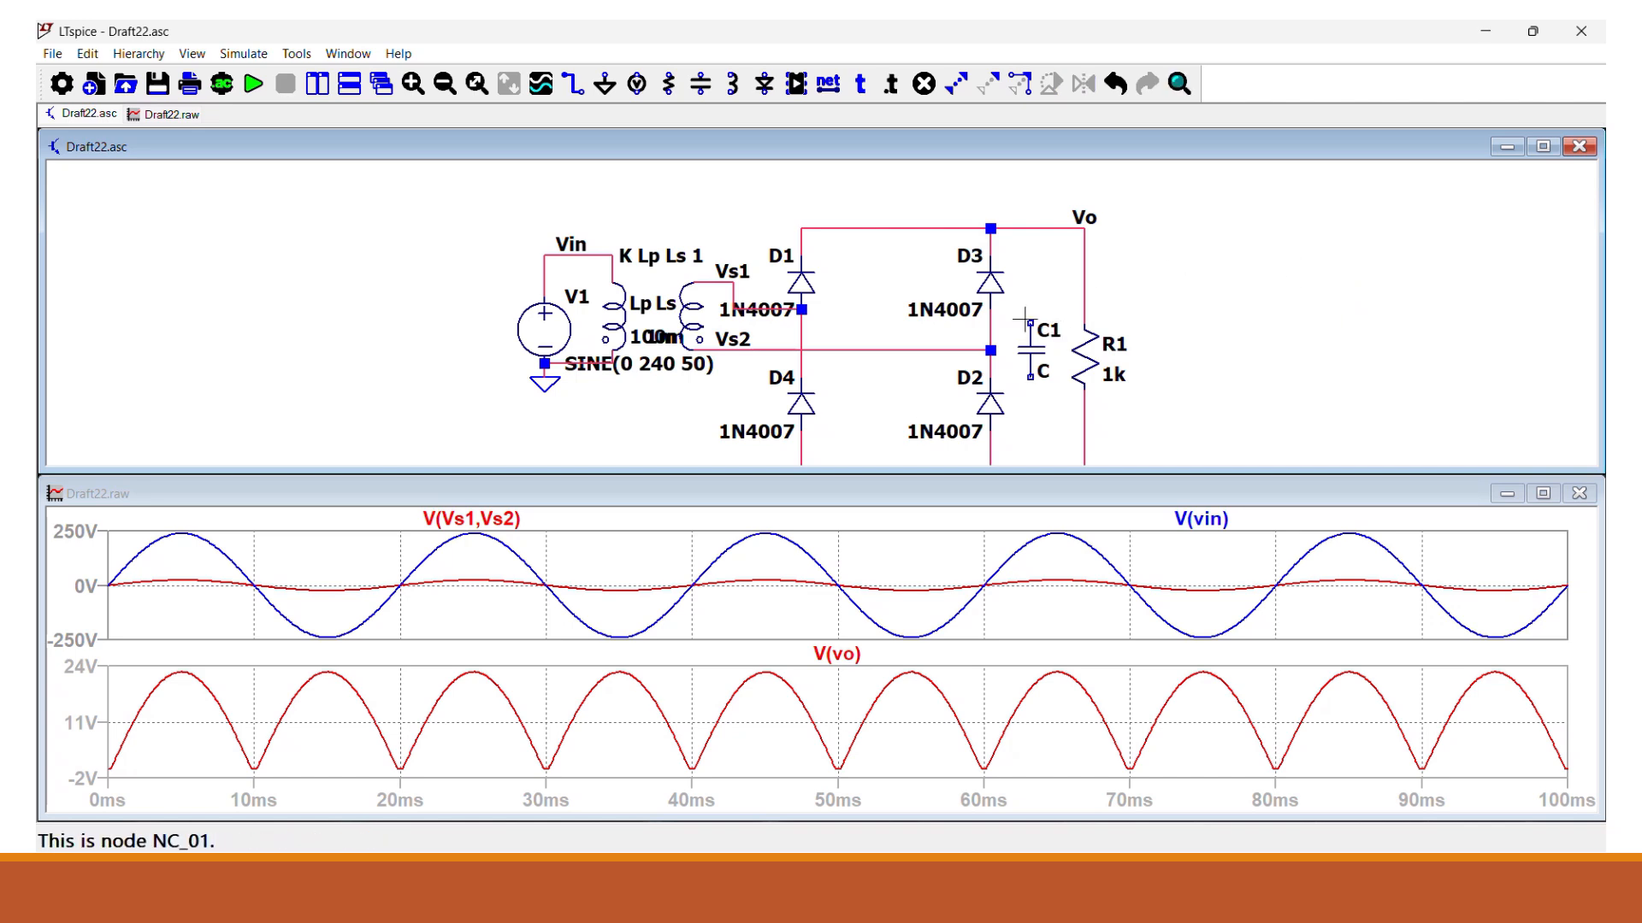
left_click(1030, 323)
left_click(1031, 229)
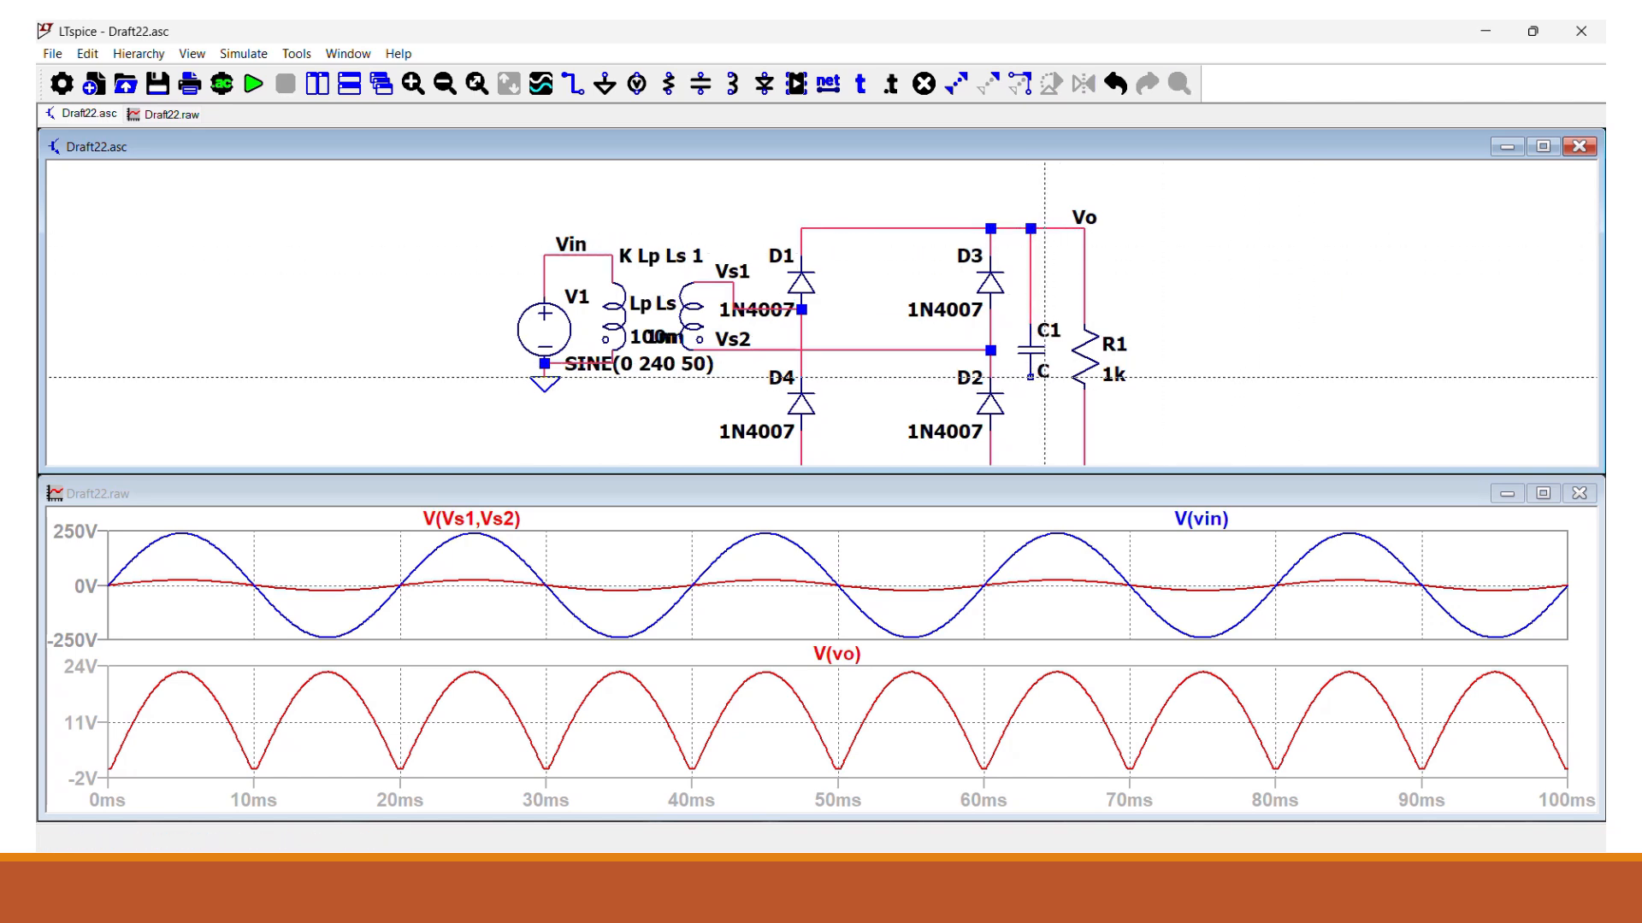
left_click(1031, 376)
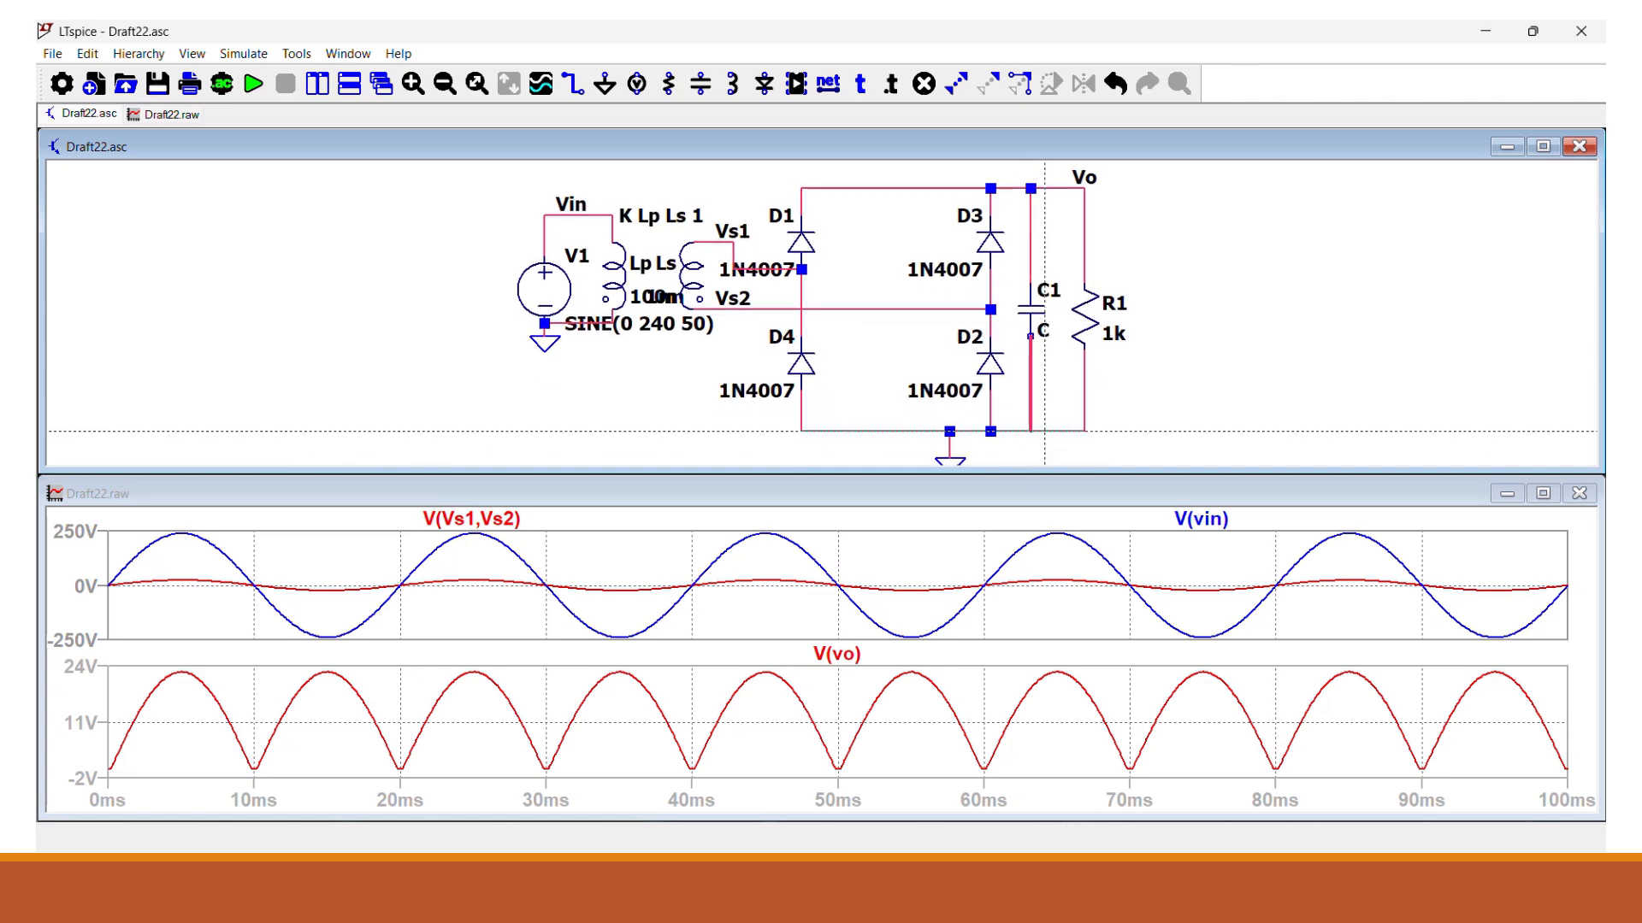
left_click(1031, 430)
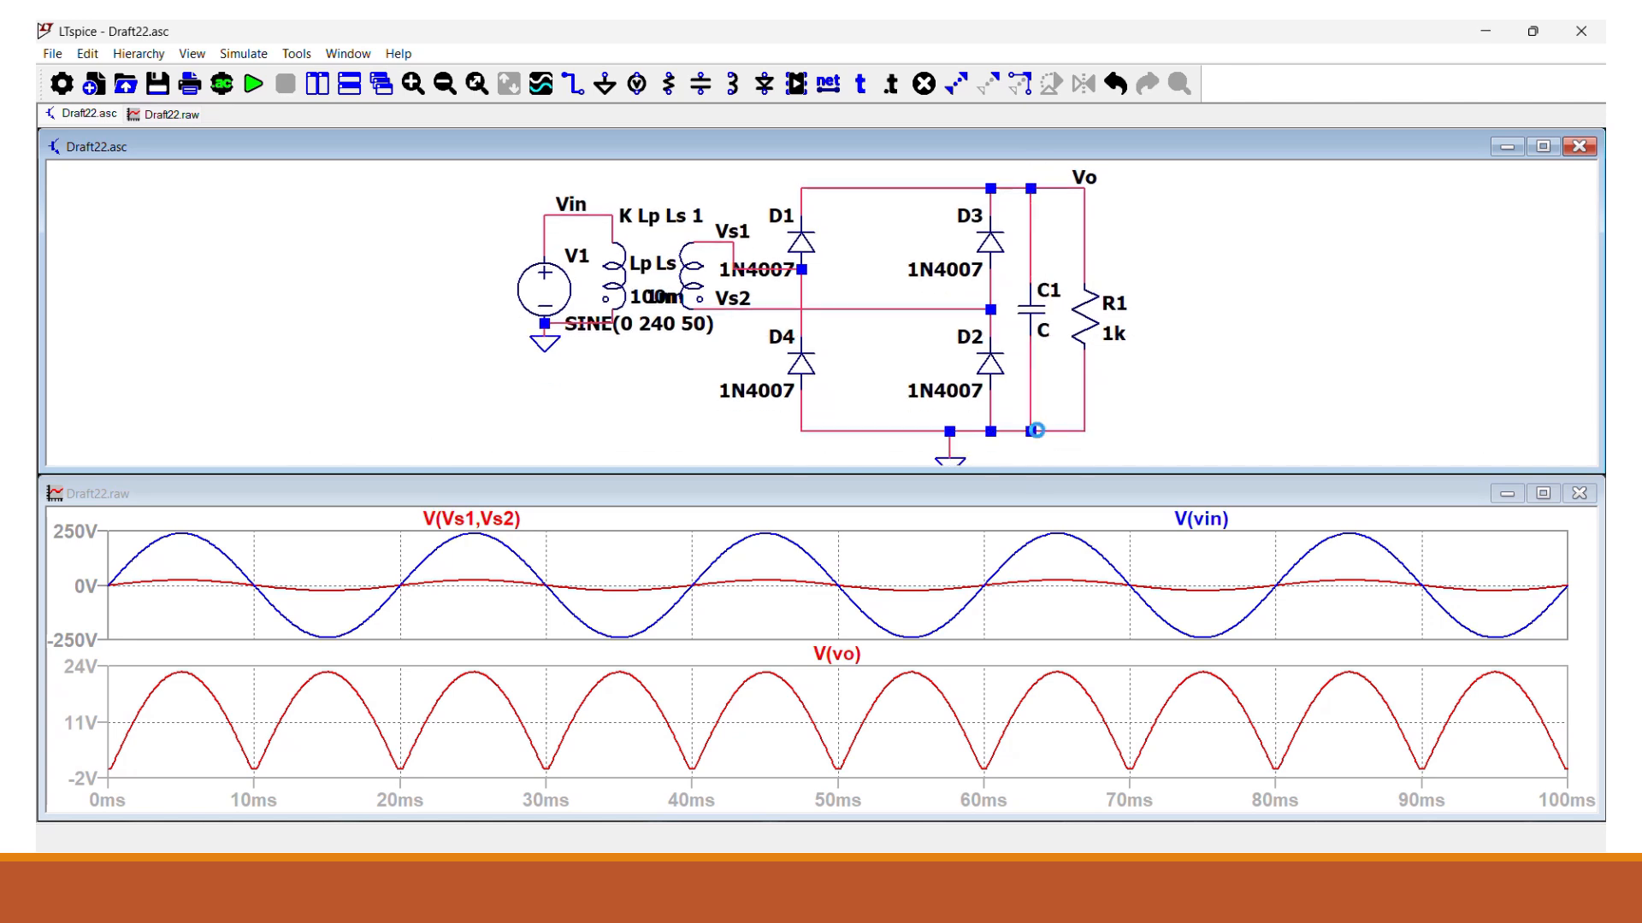
Set the capacitance of C1 to 100u and rerun the simulation
right_click(1039, 315)
type("100u")
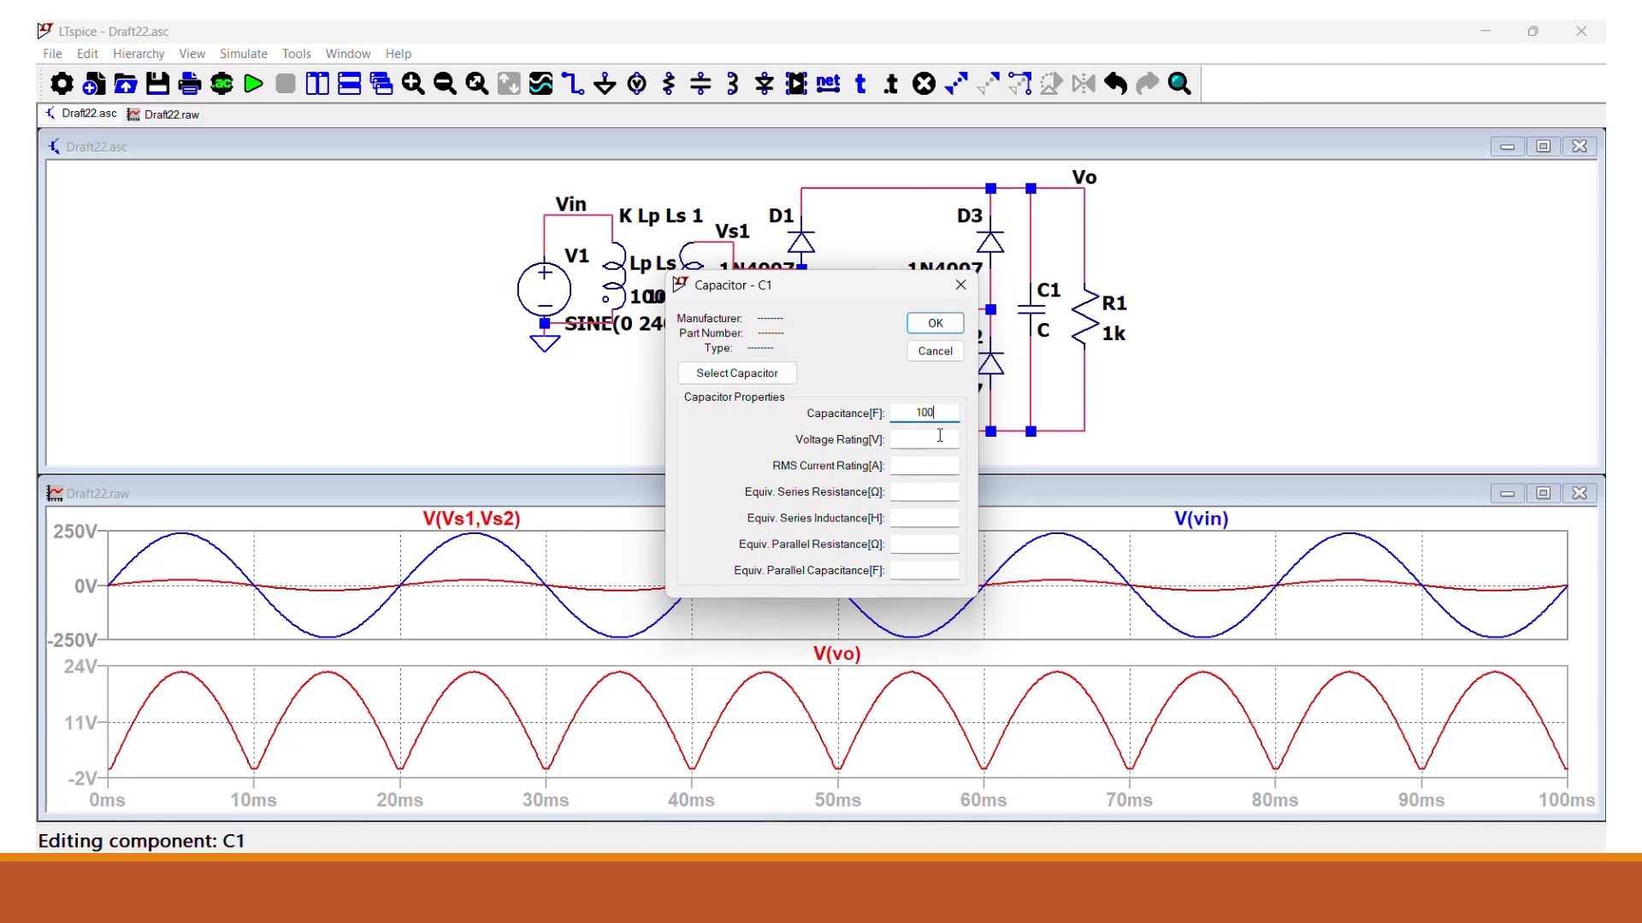
left_click(935, 323)
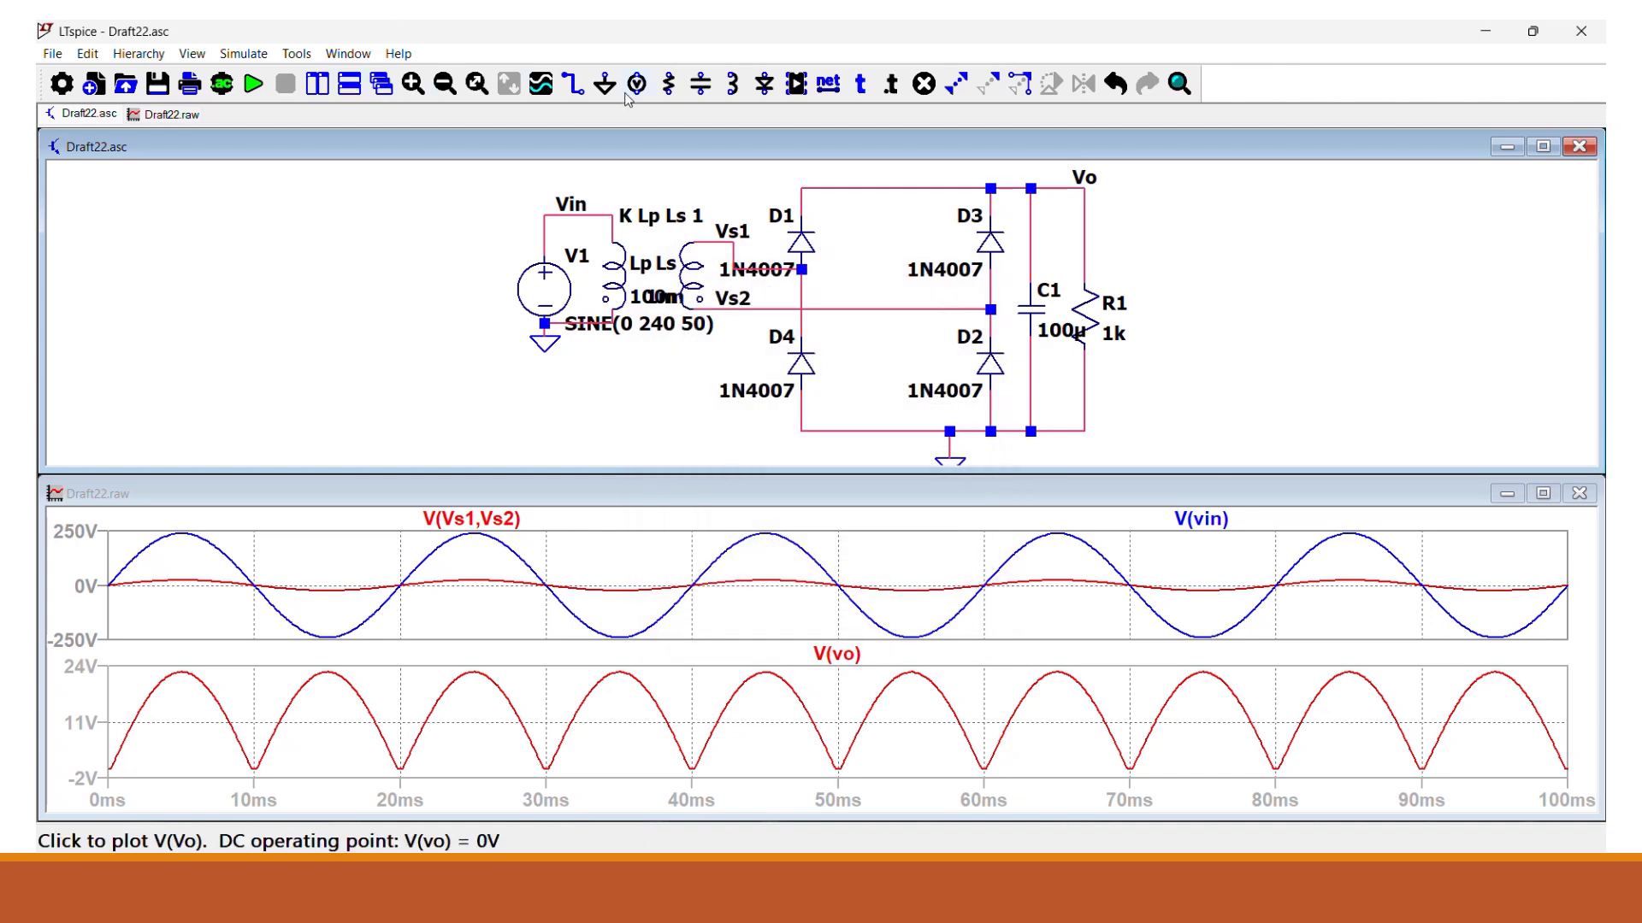
left_click(254, 85)
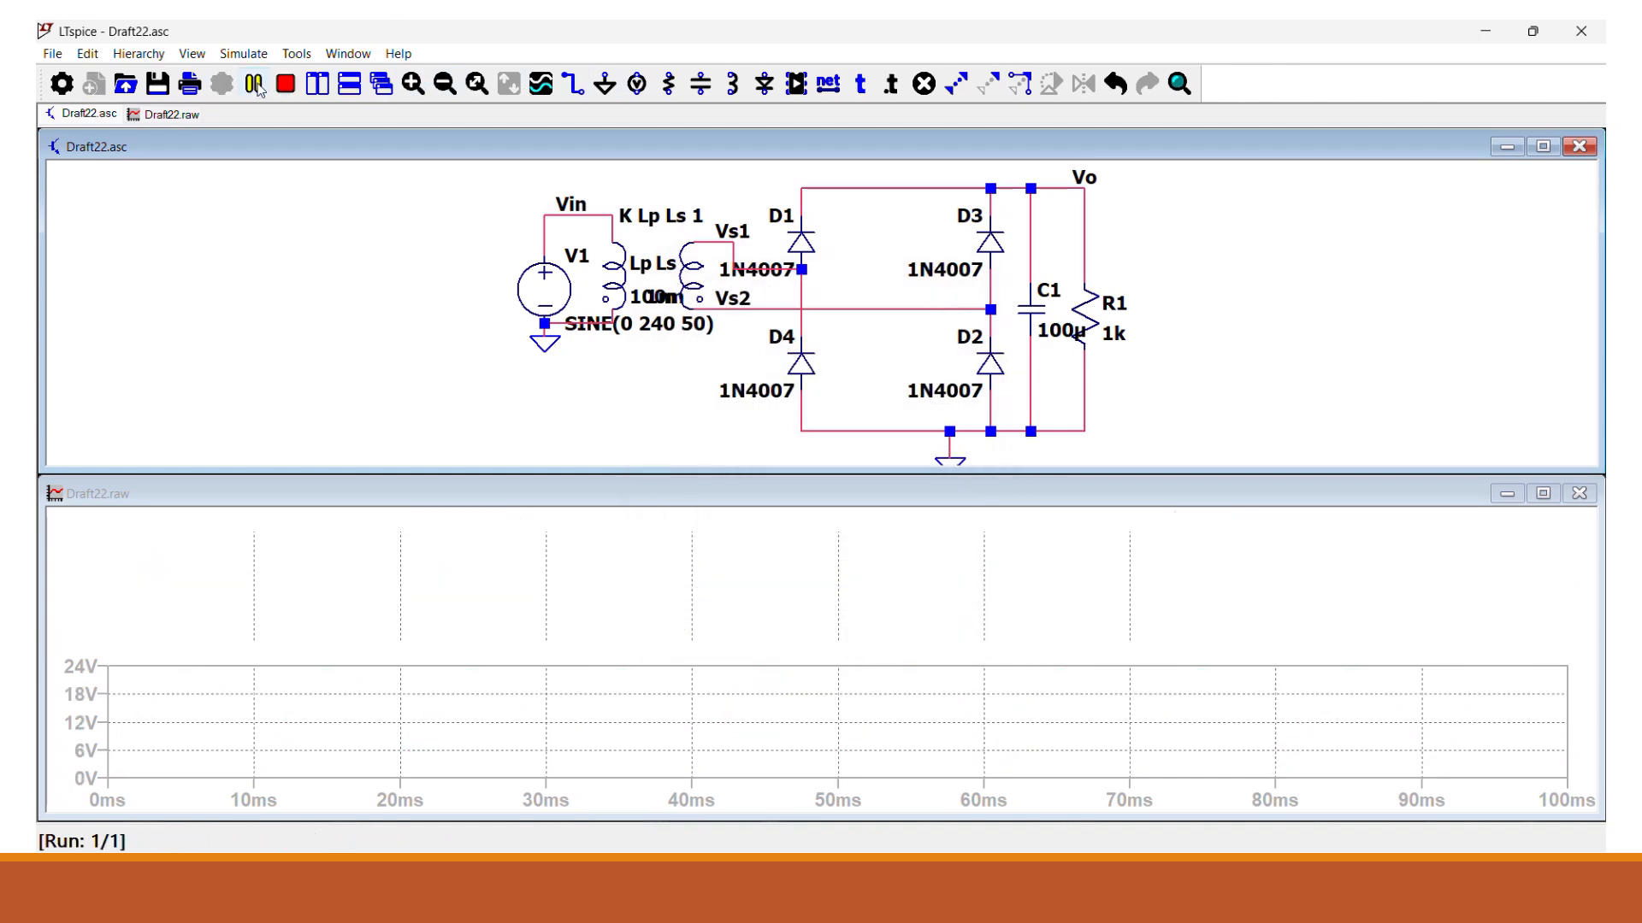